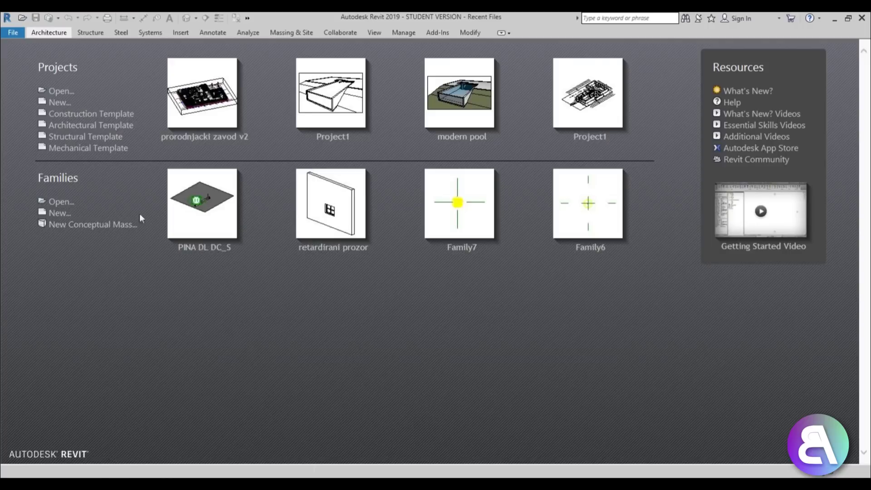
- Create a new project from the Architectural Template
click(76, 127)
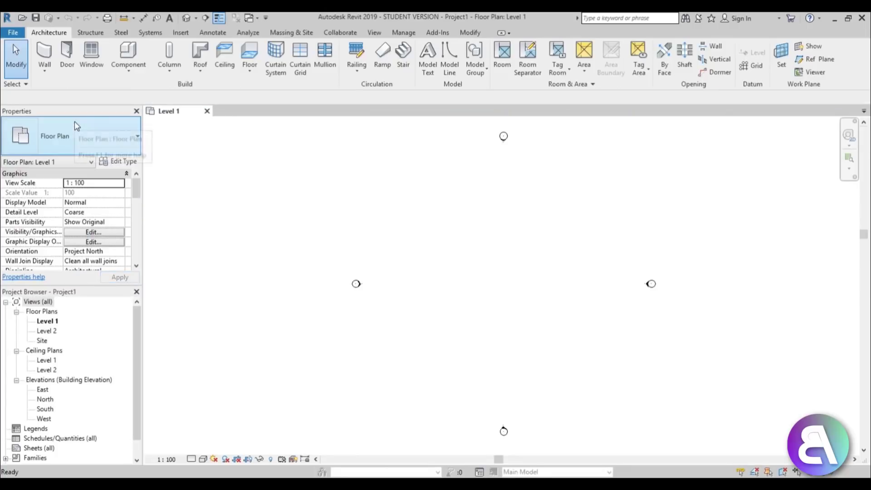
middle_drag(467, 261, 434, 261)
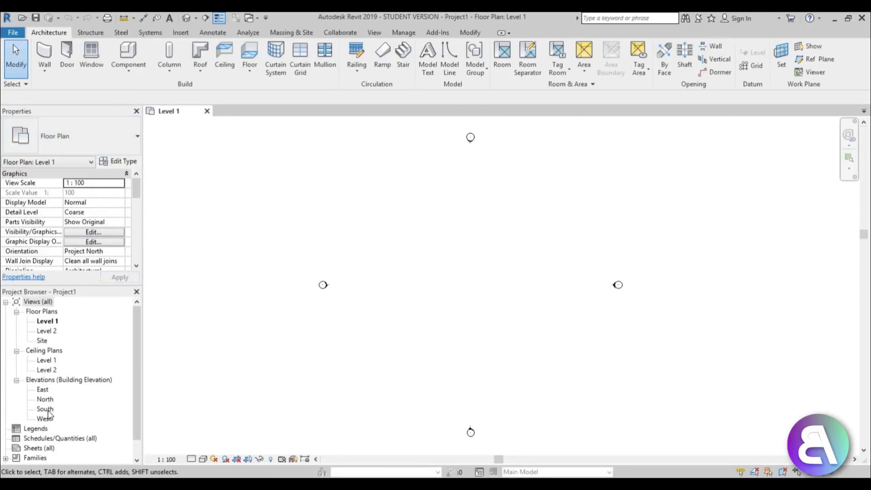
scroll(399, 300, down, 2)
scroll(363, 305, down, 2)
scroll(359, 304, up, 3)
middle_drag(351, 347, 345, 348)
- Set the project's length units to Meters
key(u)
key(n)
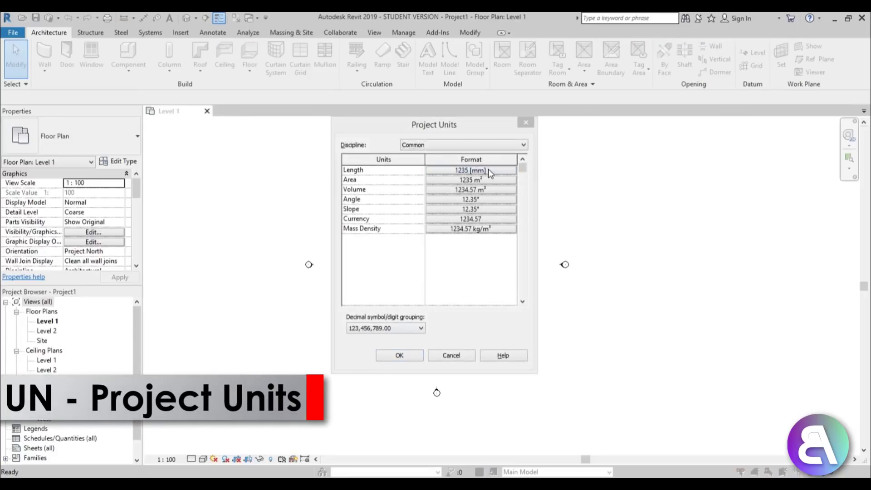
click(490, 171)
click(447, 191)
click(442, 228)
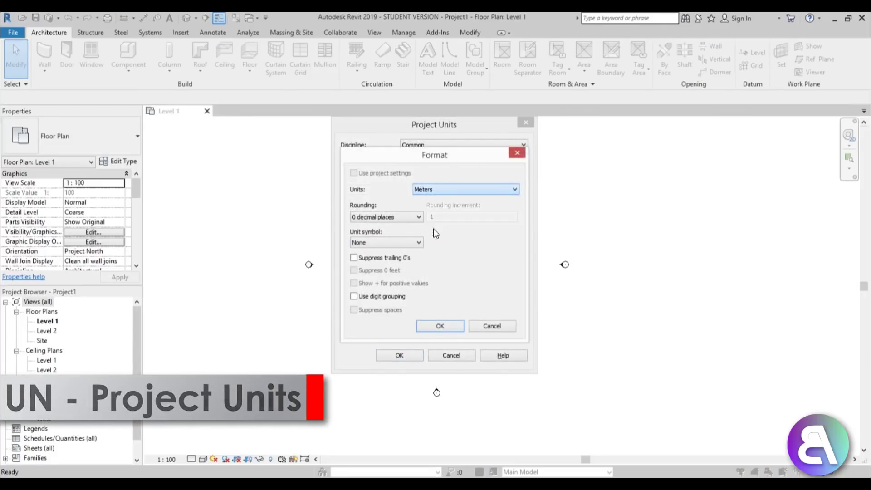
click(454, 331)
click(401, 355)
- Set the Level 1 floor plan's view scale to 1:500
scroll(395, 297, down, 2)
middle_drag(396, 328, 395, 327)
scroll(396, 328, up, 1)
click(166, 460)
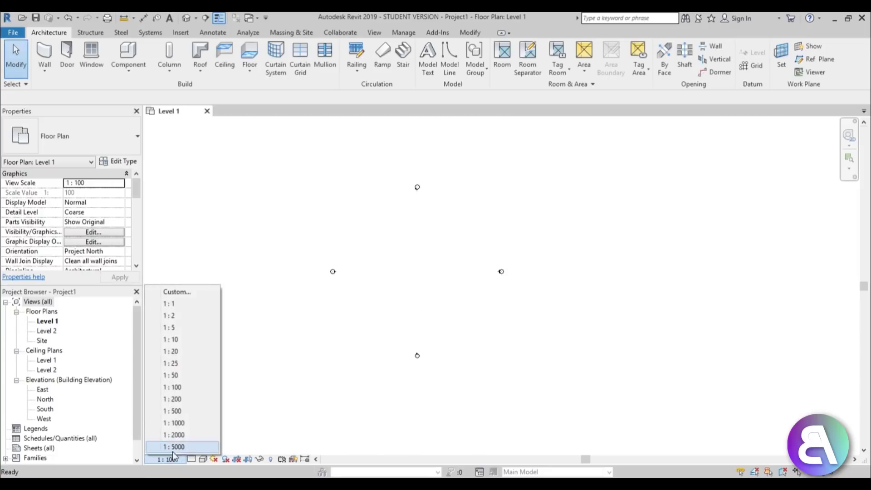
click(186, 411)
scroll(351, 296, down, 3)
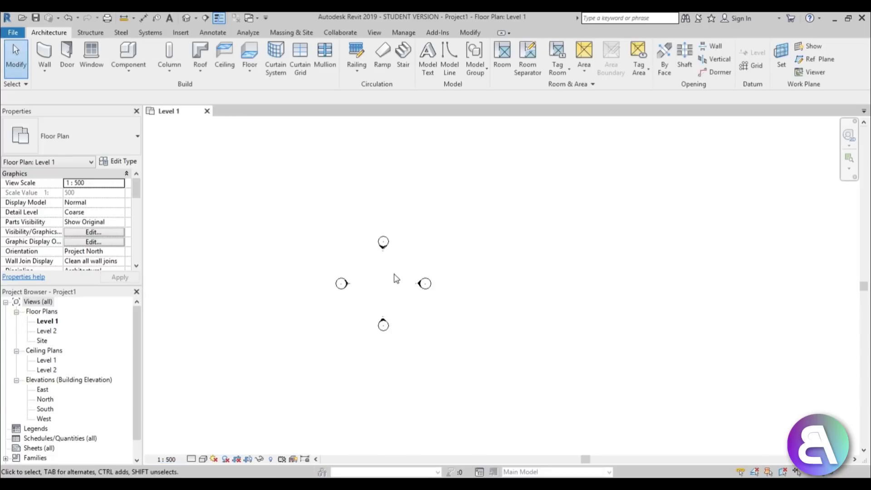
- Move the east and west elevation markers outward to widen the space between them in the Level 1 plan
drag(397, 268, 452, 305)
scroll(377, 292, down, 1)
scroll(377, 292, up, 1)
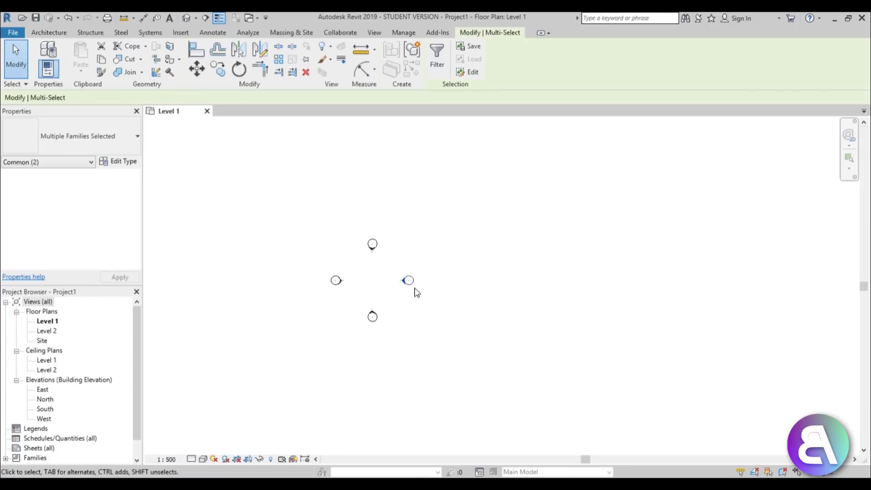
drag(410, 285, 483, 283)
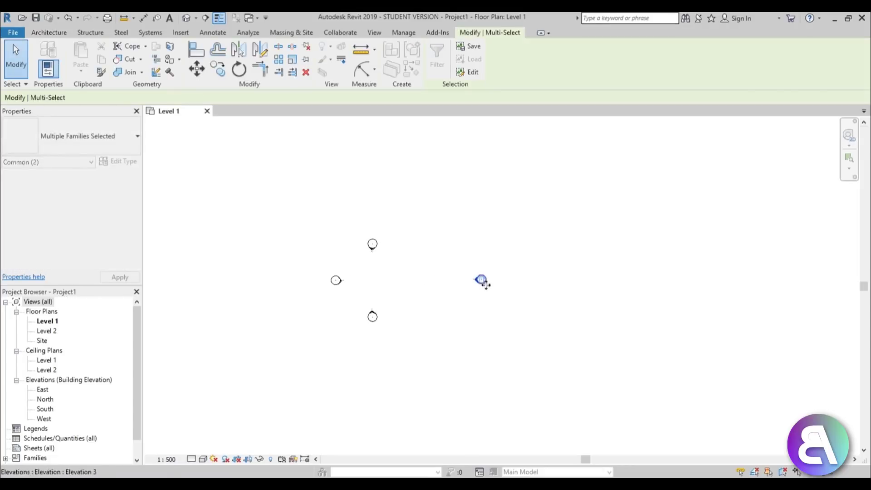
mouse_move(304, 258)
mouse_down()
mouse_move(362, 305)
mouse_move(233, 287)
mouse_up()
click(445, 289)
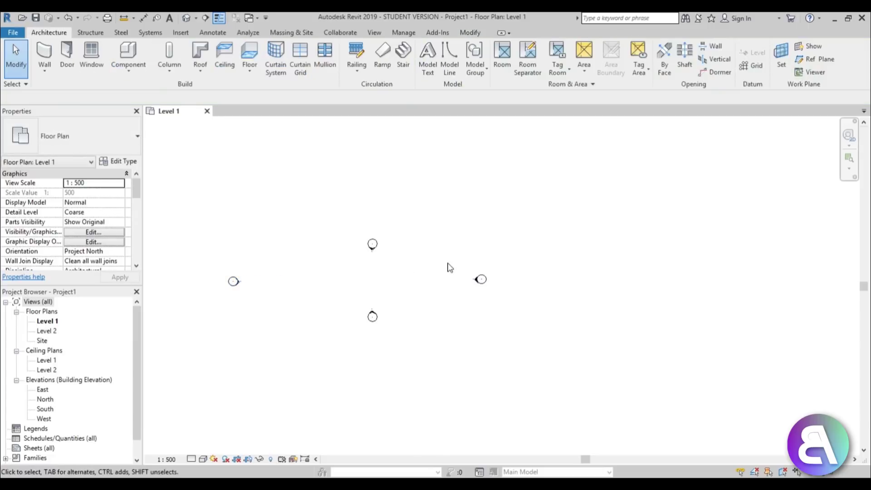
- Move the north and south elevation markers outward, away from the plan's centre
mouse_move(346, 230)
mouse_down()
mouse_move(393, 255)
mouse_move(369, 161)
mouse_up()
click(356, 268)
mouse_move(340, 305)
mouse_down()
mouse_move(387, 331)
mouse_move(378, 399)
mouse_up()
click(453, 368)
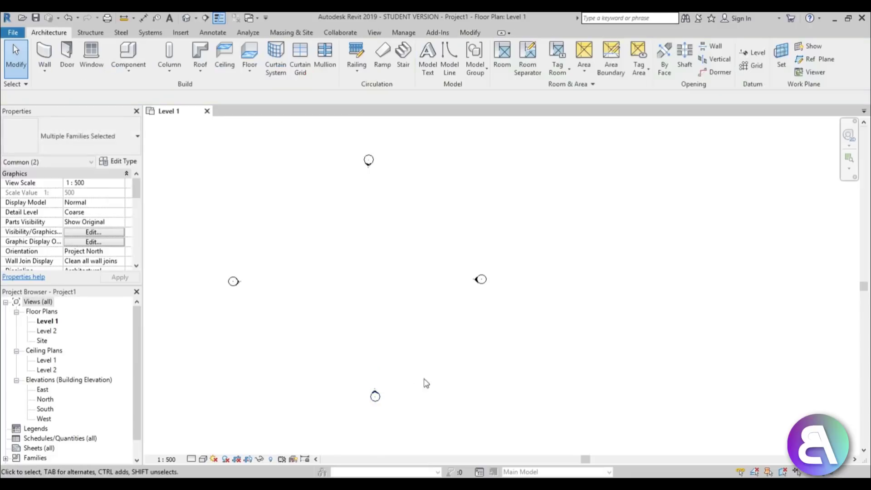
- Shift the north and south elevation markers together slightly west to centre them between the east and west markers
drag(316, 132, 432, 458)
drag(373, 398, 358, 401)
click(406, 344)
scroll(371, 298, down, 1)
scroll(377, 319, up, 1)
- Open the South elevation and set the elevation of Level 2 to 130 m
double_click(54, 410)
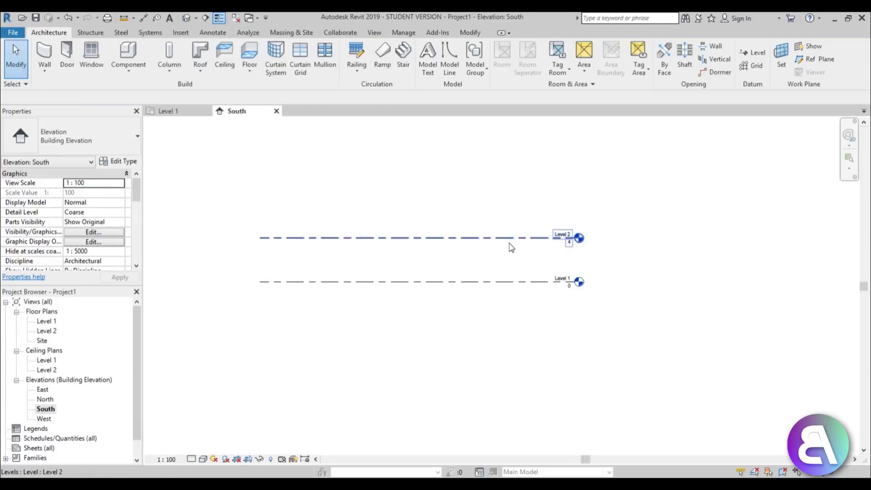
scroll(570, 248, down, 1)
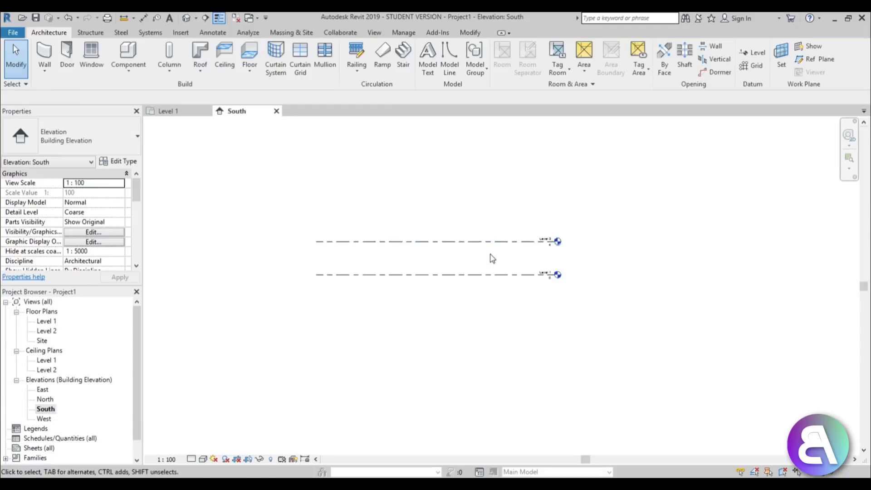
scroll(467, 263, up, 2)
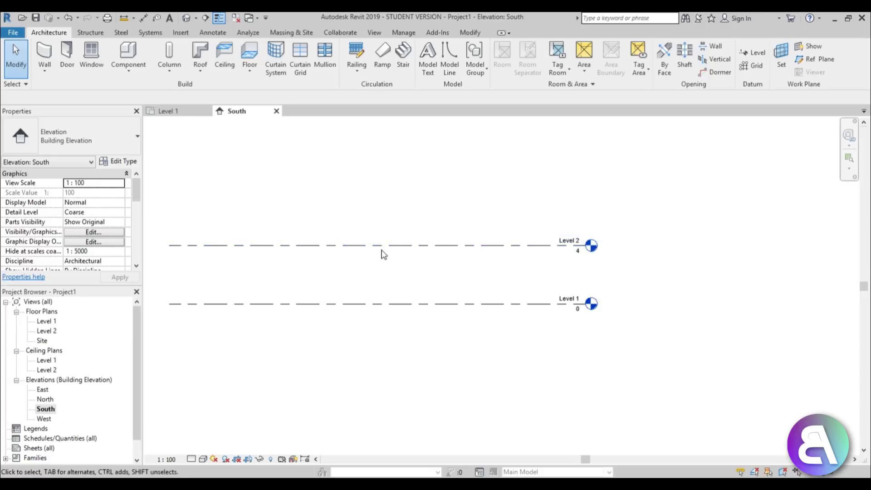
scroll(386, 238, down, 1)
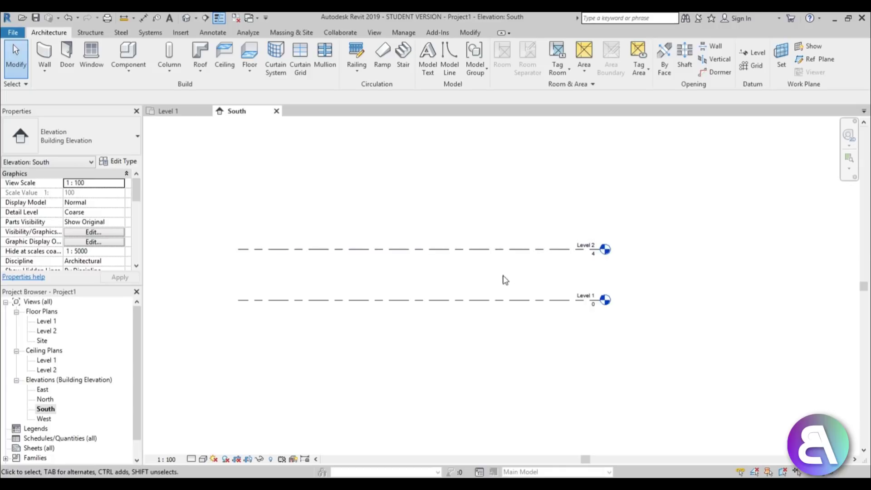
double_click(594, 256)
text(130)
key(Return)
scroll(389, 132, down, 3)
middle_drag(385, 130, 389, 348)
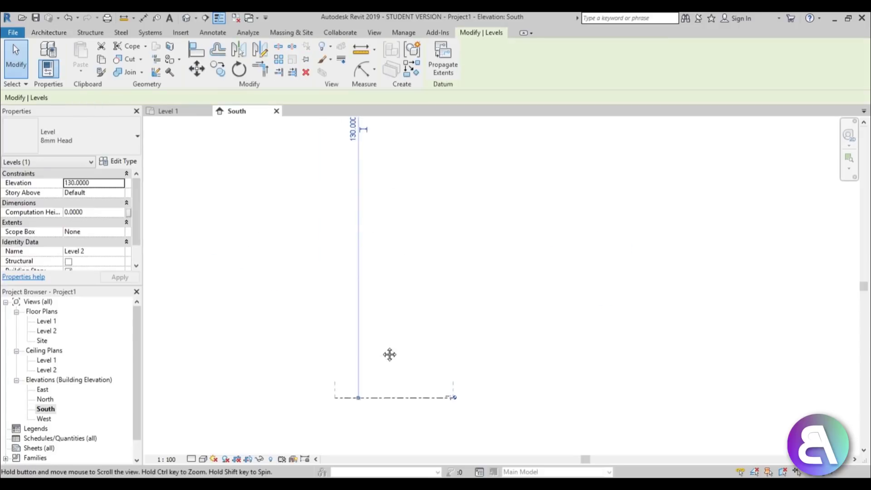
middle_drag(392, 300, 425, 218)
scroll(366, 233, up, 5)
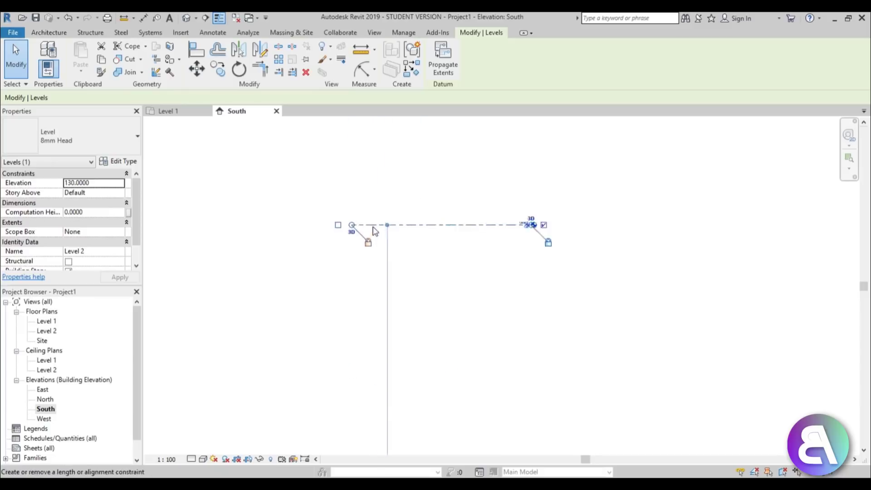
key(l)
key(l)
scroll(511, 241, down, 3)
scroll(278, 255, up, 2)
key(Escape)
scroll(547, 222, up, 5)
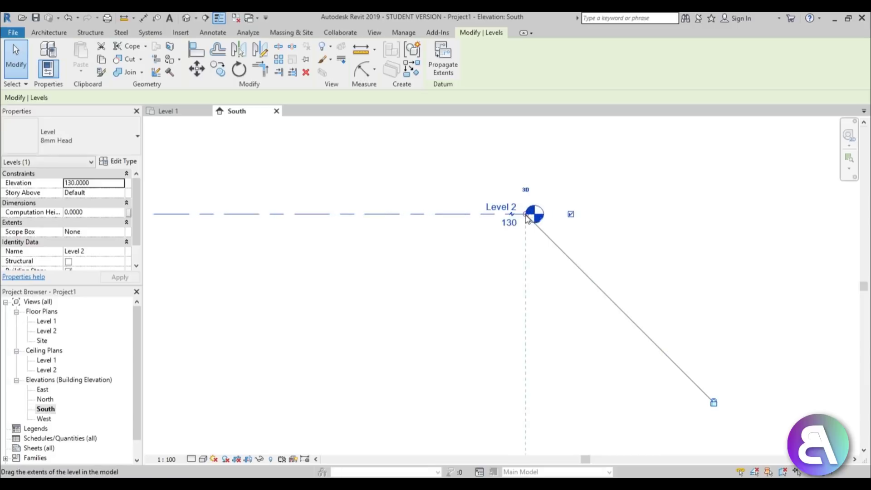
key(l)
key(l)
scroll(527, 220, down, 2)
key(Escape)
scroll(612, 227, down, 6)
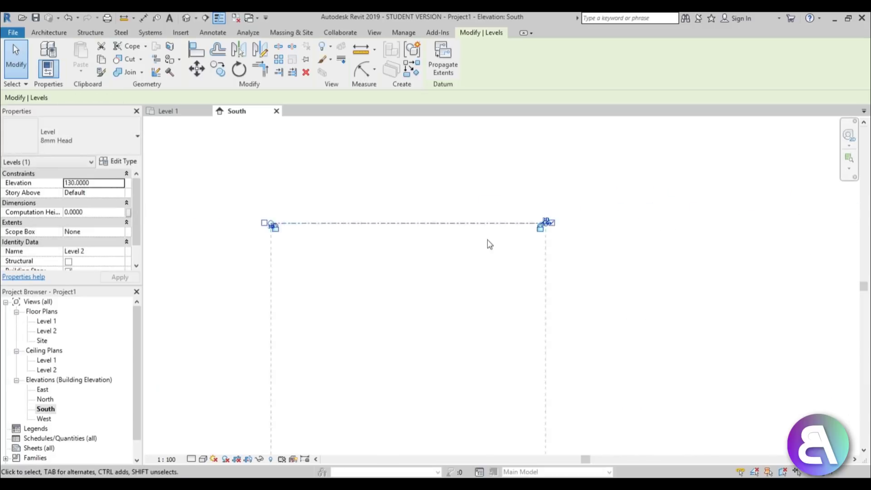
- Set the South elevation's view scale to 1:500
middle_drag(472, 257, 473, 211)
click(166, 459)
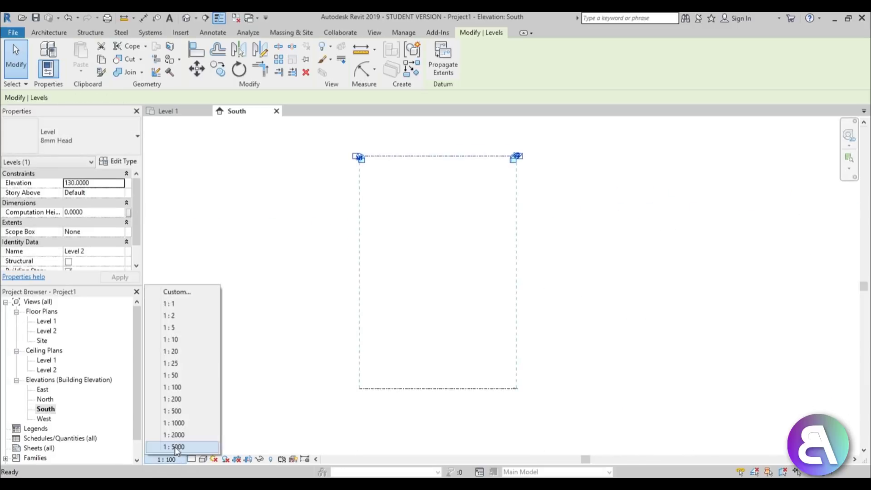
click(181, 411)
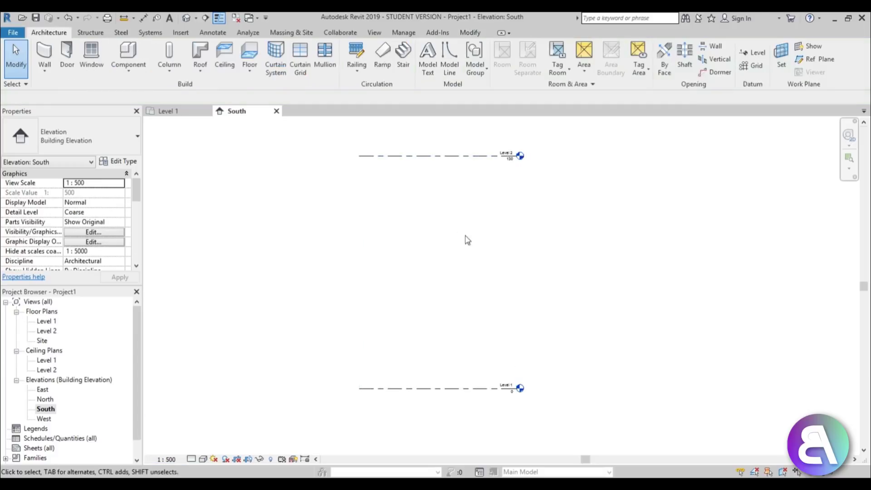
- Stretch the aligned Level 1 and Level 2 lines outward at their level-head ends
click(479, 156)
scroll(535, 155, up, 5)
drag(461, 161, 676, 162)
scroll(458, 259, down, 5)
click(446, 244)
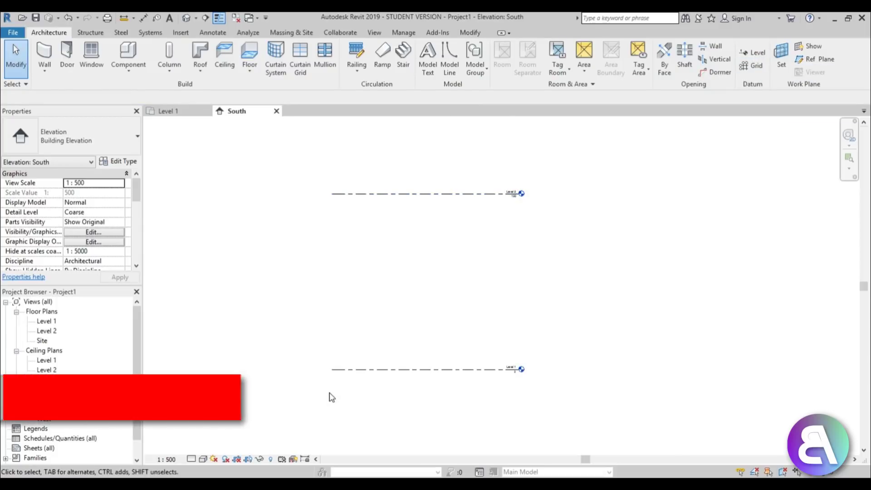
- Create two new levels above Level 2 with the Level tool's Pick Lines option and a 35 m offset
key(l)
key(l)
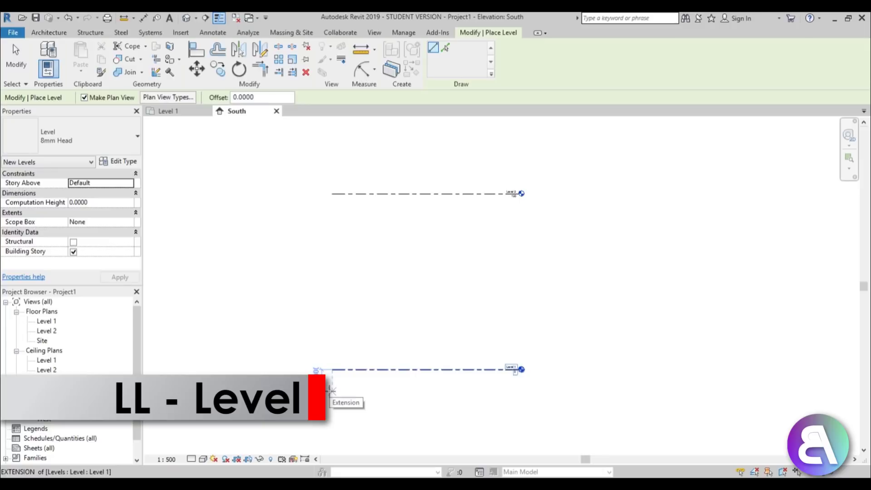
click(447, 47)
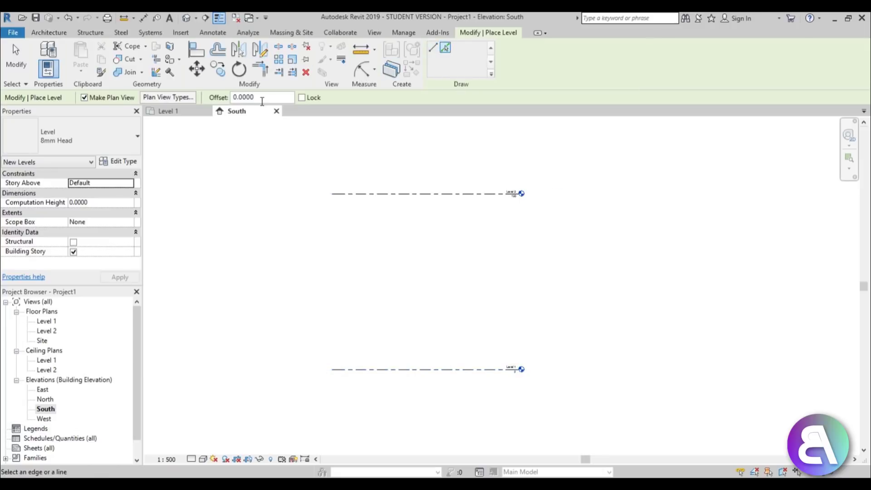
click(233, 100)
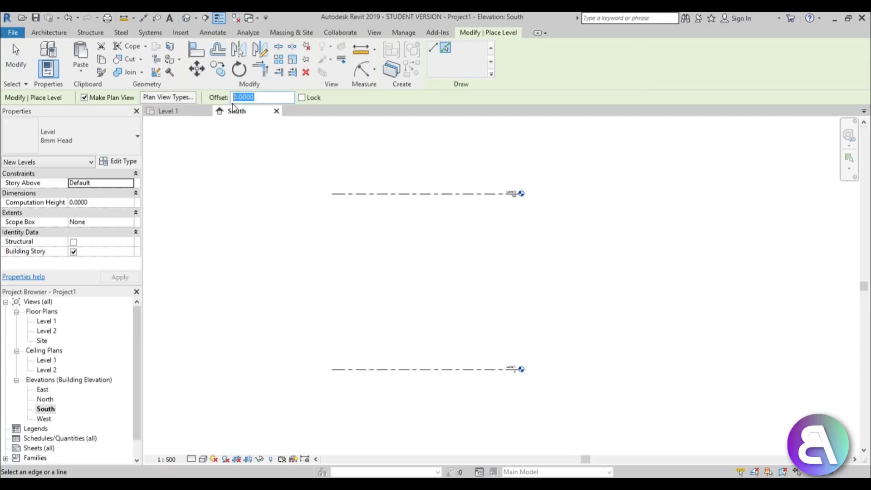
scroll(372, 318, down, 2)
middle_drag(359, 356, 379, 278)
click(380, 278)
click(391, 242)
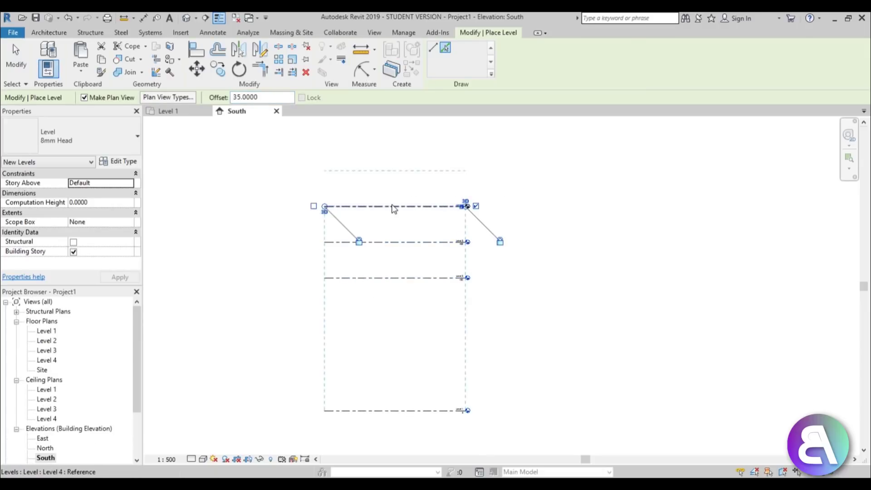
- Add four more levels above Level 4, each offset 35 m from the topmost level
click(393, 206)
click(395, 171)
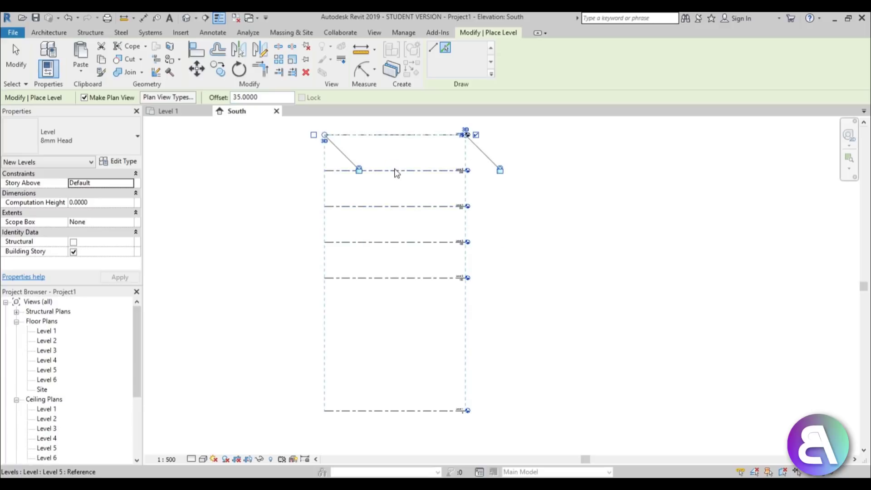
click(399, 134)
click(401, 136)
- Add two further levels above Level 8 at the 35 m offset and end level placement
middle_drag(406, 189, 408, 278)
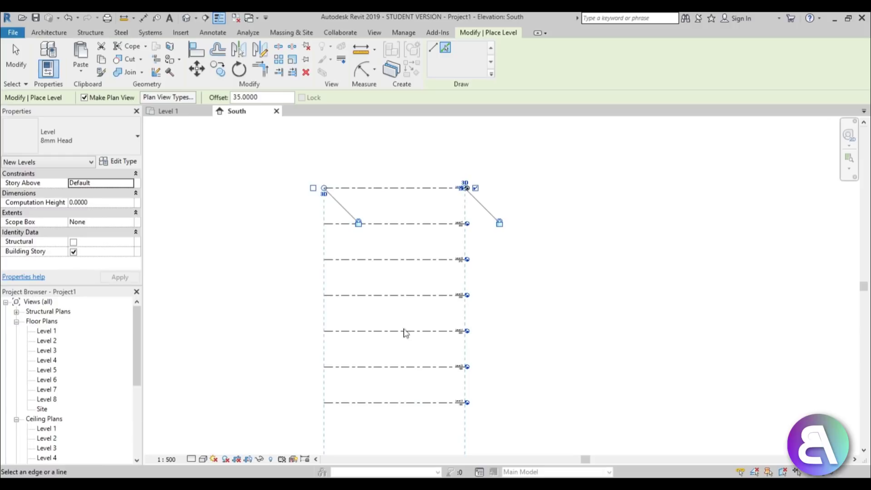
click(407, 188)
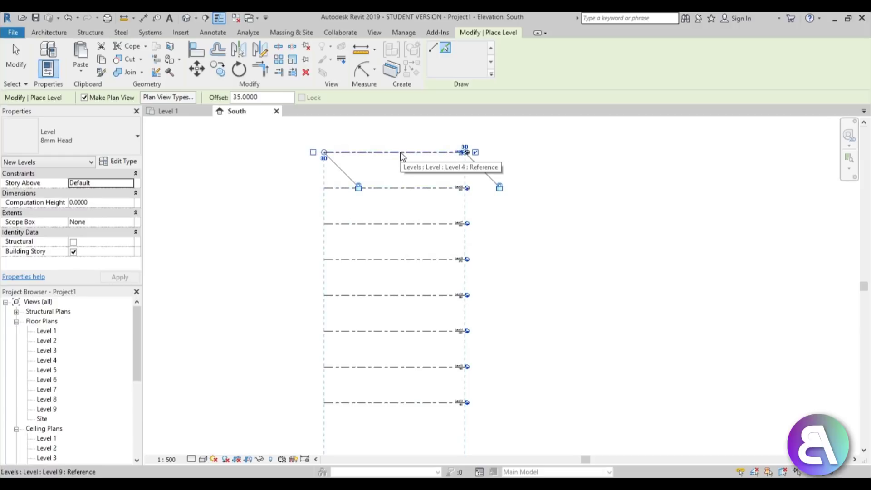
middle_drag(402, 156, 402, 229)
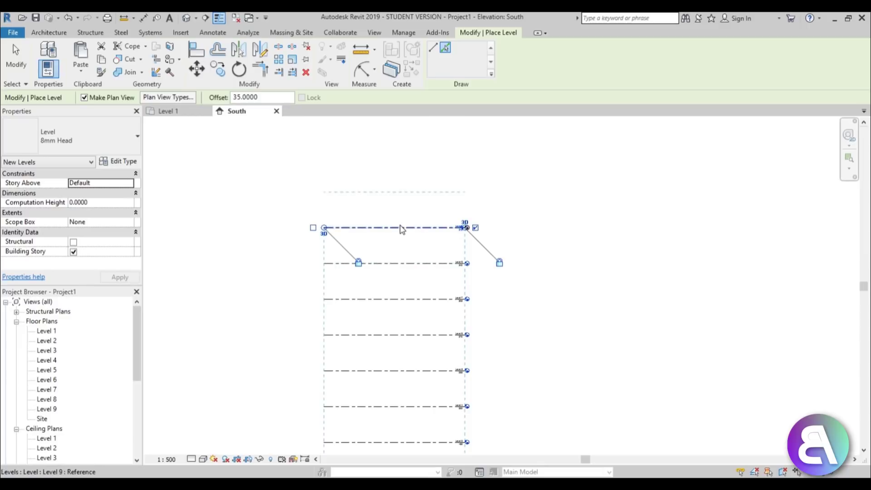
click(402, 229)
scroll(391, 227, down, 3)
key(Escape)
key(Escape)
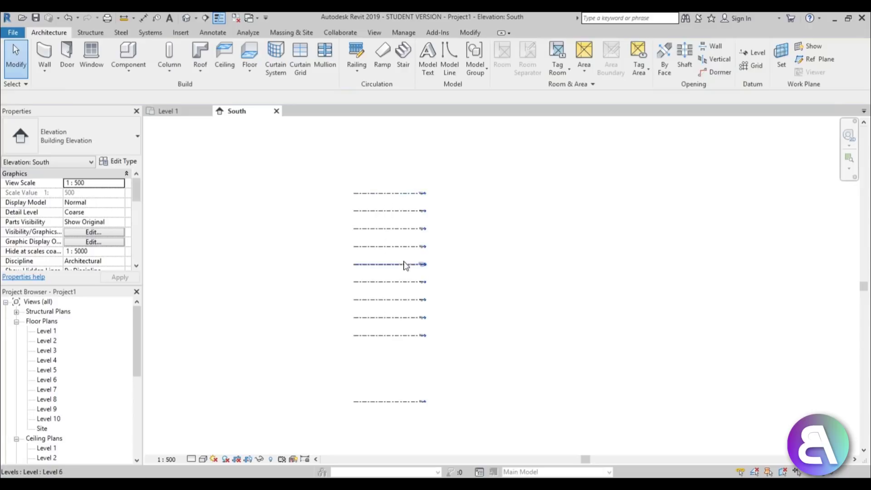
- Start a new in-place mass with the name Mass 1
middle_drag(405, 270, 391, 255)
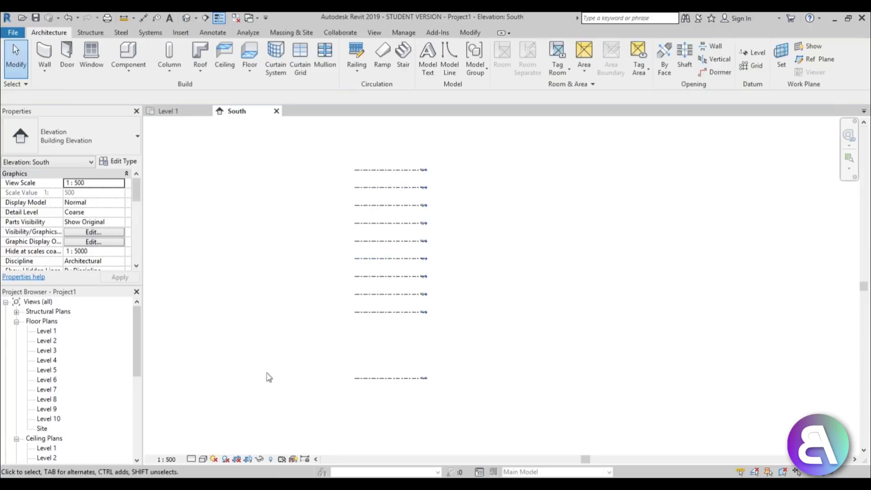
middle_drag(391, 346, 393, 355)
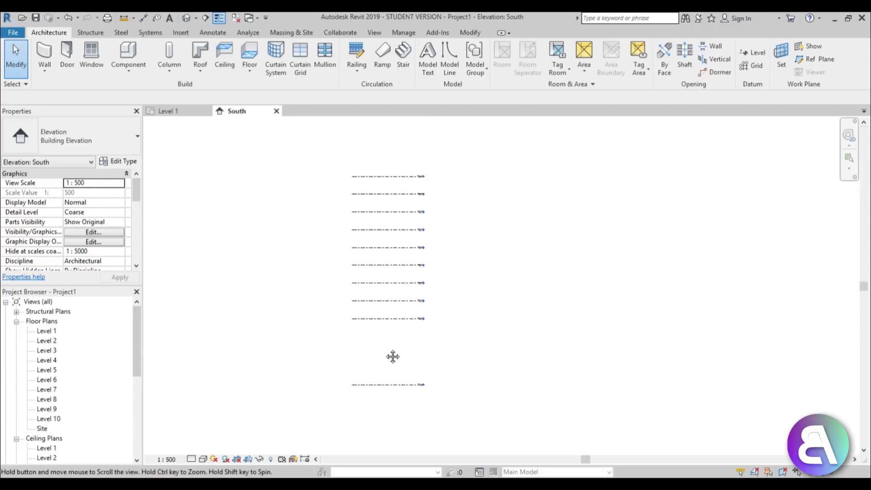
click(306, 33)
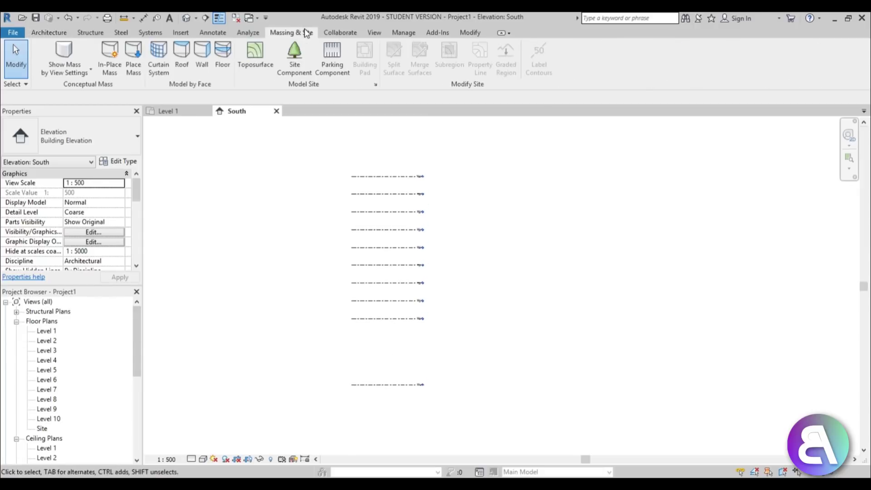
click(117, 68)
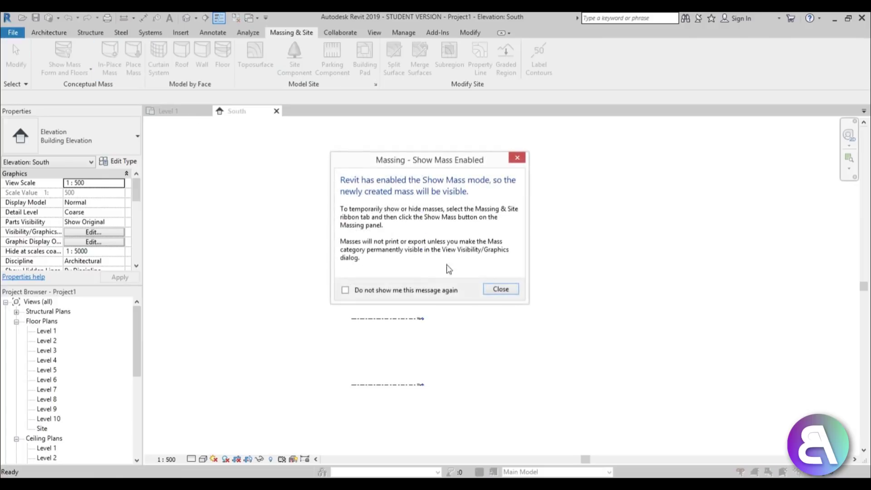
click(515, 290)
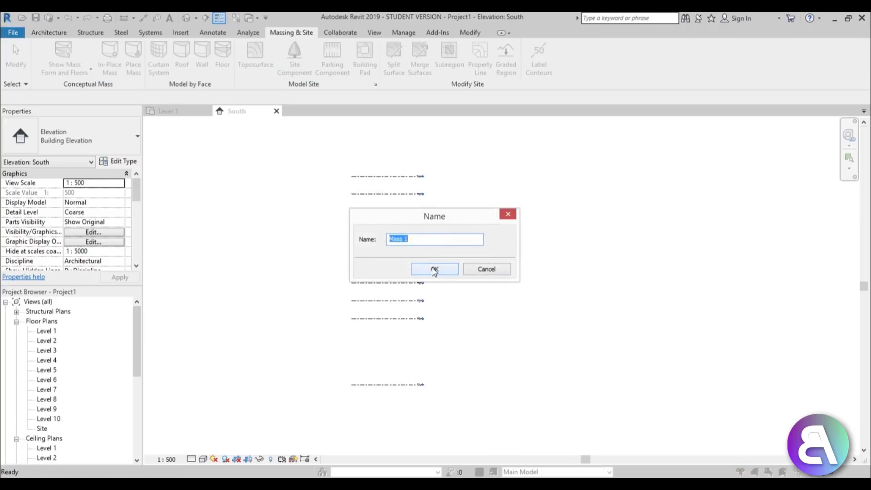
click(435, 270)
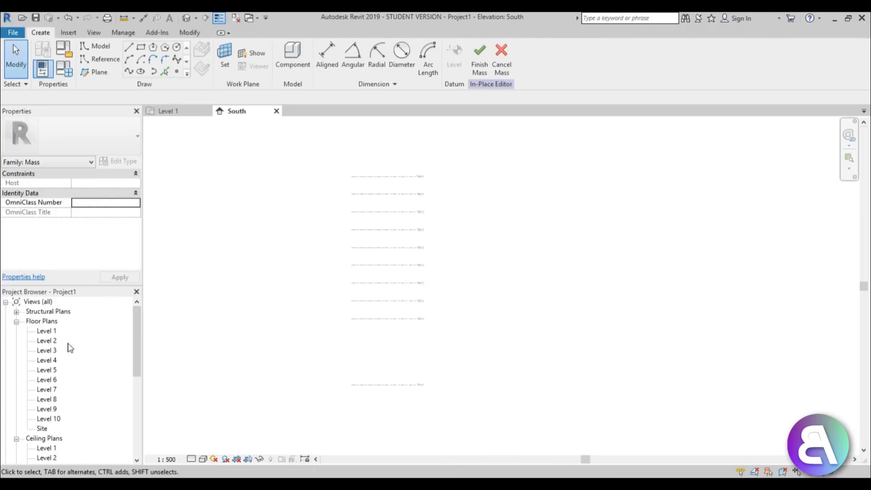
- Draw a horizontal and a vertical reference plane crossing between the elevation markers in the Level 1 floor plan
double_click(47, 333)
middle_drag(399, 259, 381, 268)
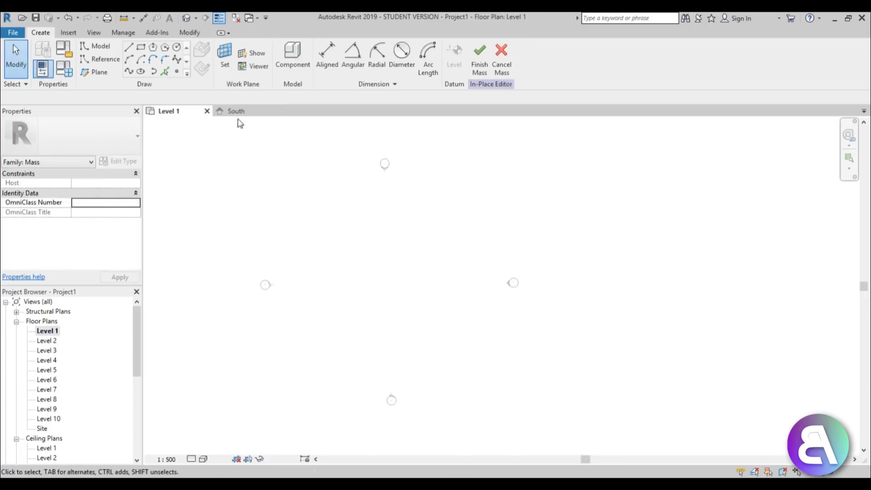
click(99, 72)
click(217, 284)
click(628, 283)
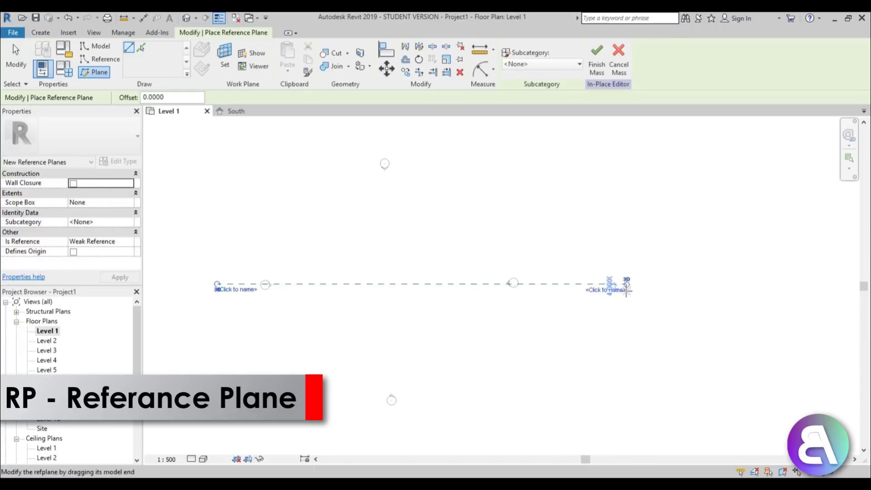
click(385, 129)
click(386, 428)
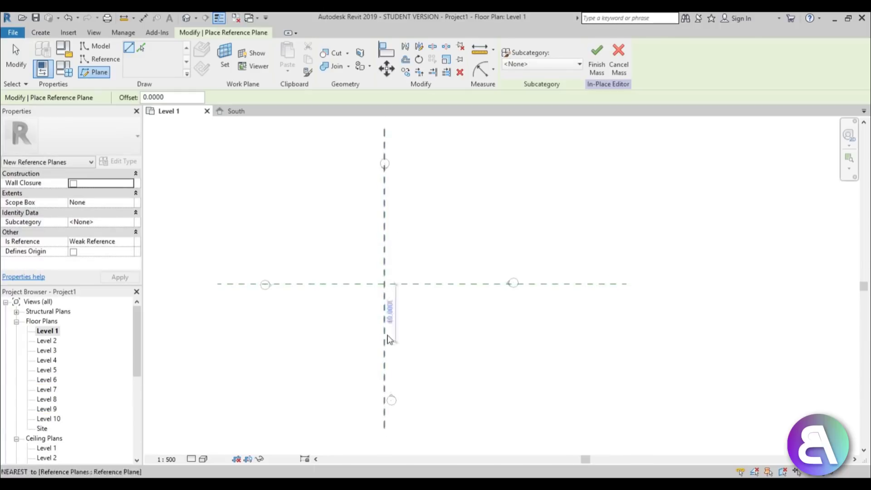
key(Escape)
key(Escape)
- Draw a model-line rectangle about 122 by 147 m around the reference plane intersection, with Level 1 as the placement plane
scroll(377, 282, up, 2)
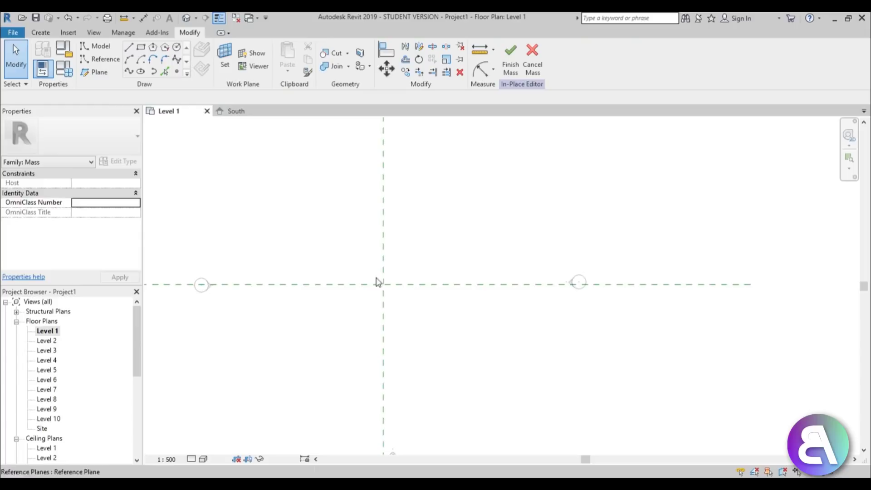
click(143, 49)
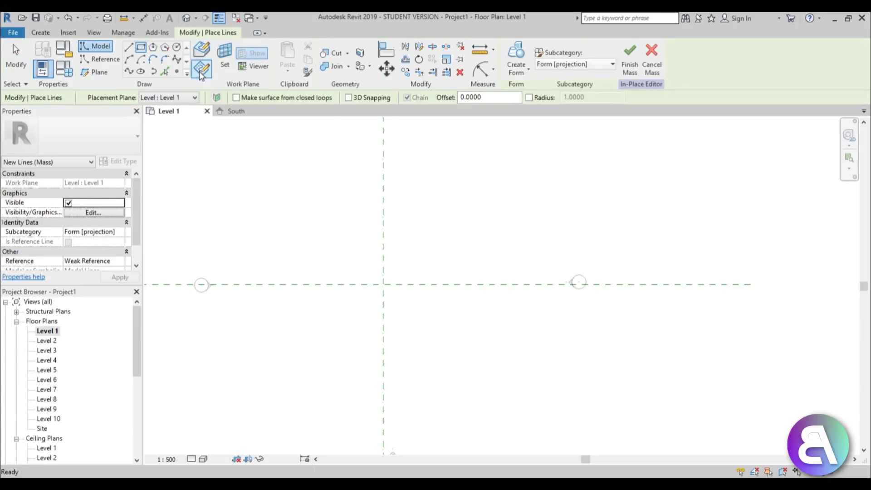
click(152, 99)
click(154, 108)
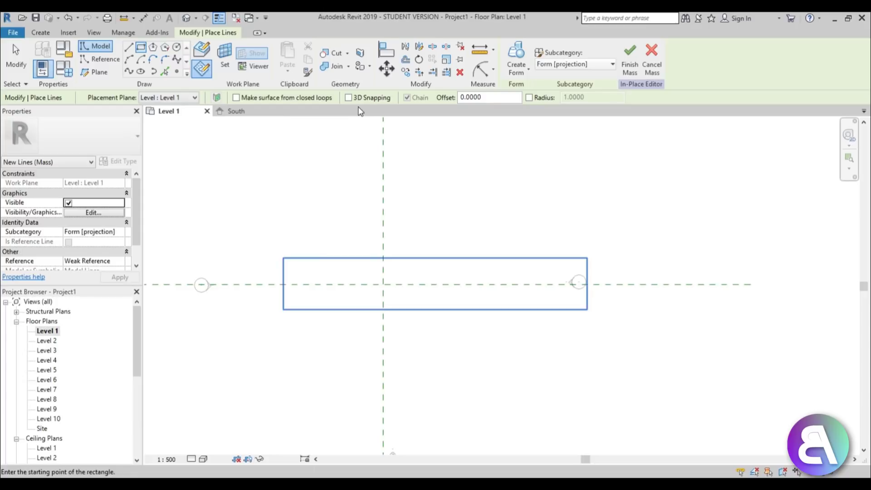
scroll(380, 178, down, 1)
middle_drag(381, 177, 363, 187)
scroll(386, 187, down, 1)
click(281, 151)
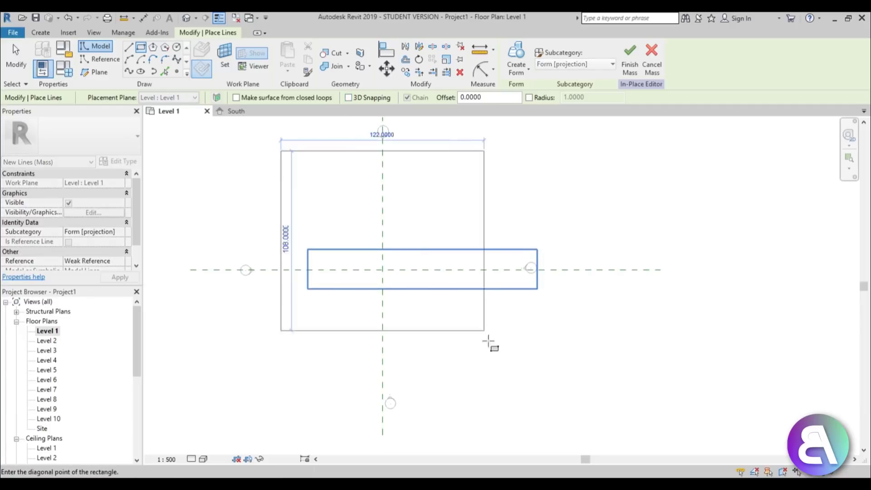
click(486, 396)
key(Escape)
key(Escape)
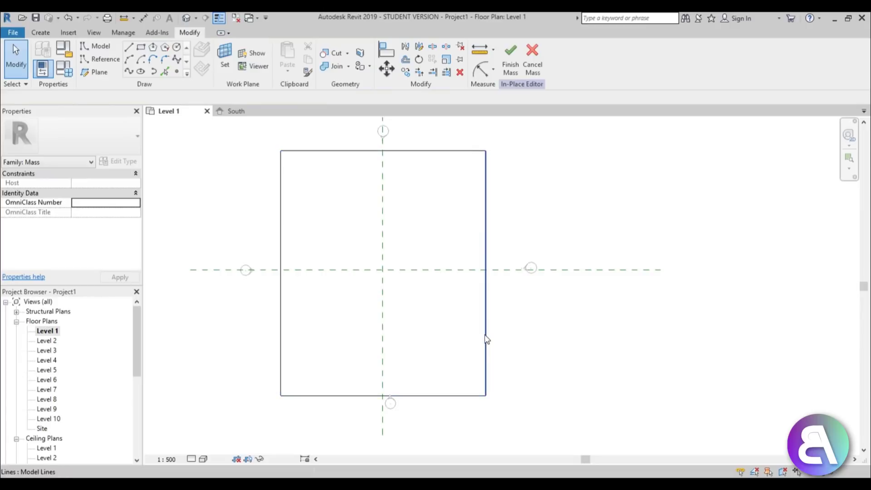
- Place the rectangle's right edge 40 m from the vertical reference plane
click(486, 340)
drag(281, 405, 383, 409)
click(434, 409)
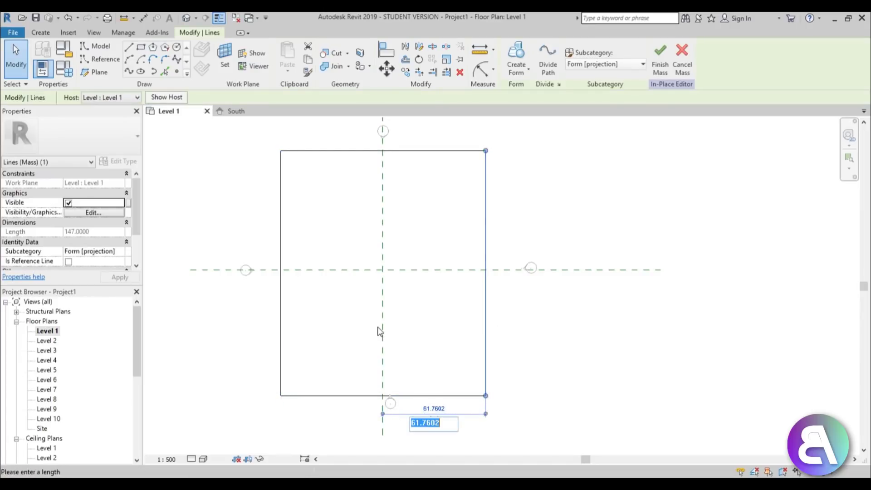
text(40)
key(Return)
- Set the rectangle's overall width to 80 m by moving its left edge
click(282, 314)
click(358, 124)
text(80)
key(Return)
click(403, 169)
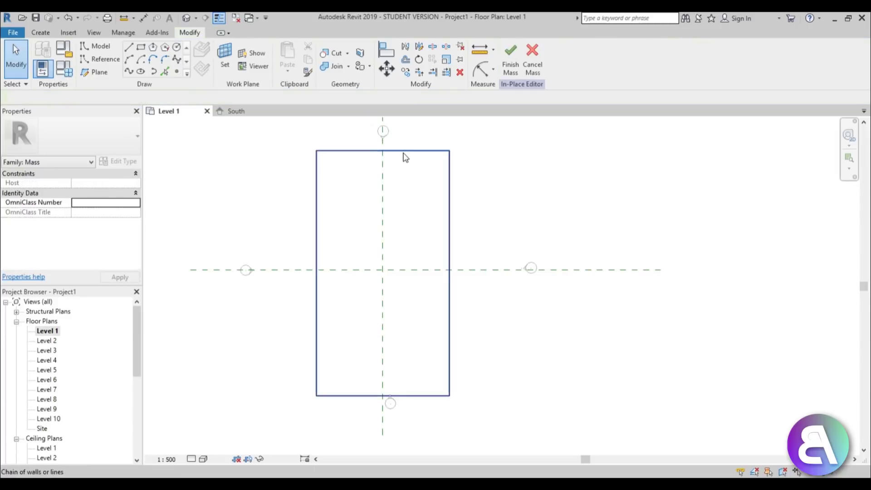
- Place the rectangle's upper edge 40 m from the horizontal reference plane, using a dimension made permanent between them
click(404, 155)
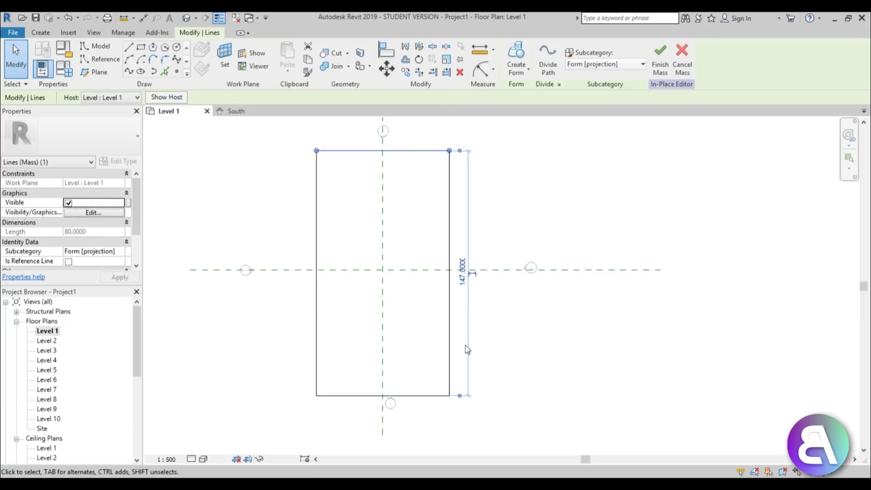
drag(416, 289, 413, 272)
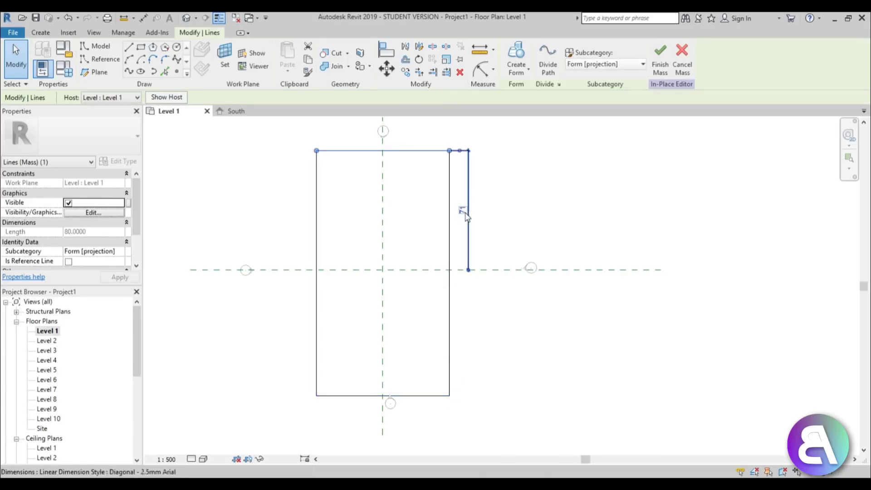
click(462, 210)
text(40)
key(Return)
key(Escape)
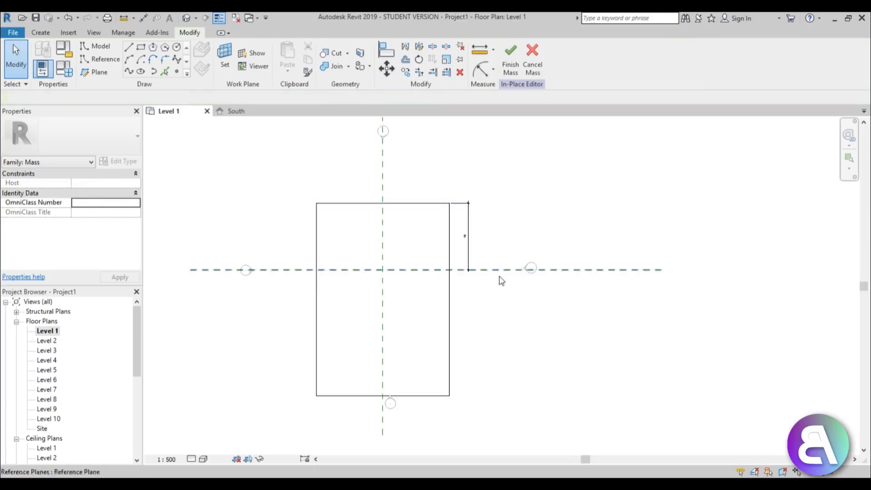
- Set the rectangle's height to 80 m by moving its lower edge, and delete the dimension beside its upper right corner
click(432, 399)
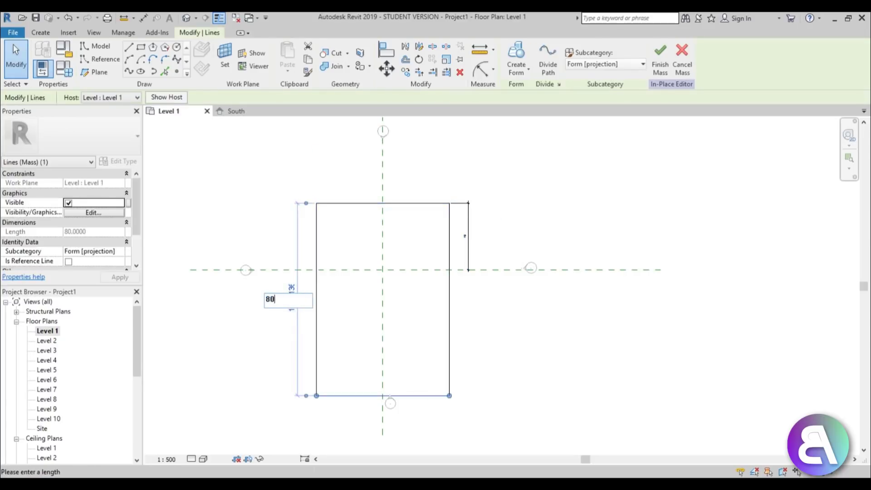
text(80)
key(Return)
key(Escape)
click(467, 253)
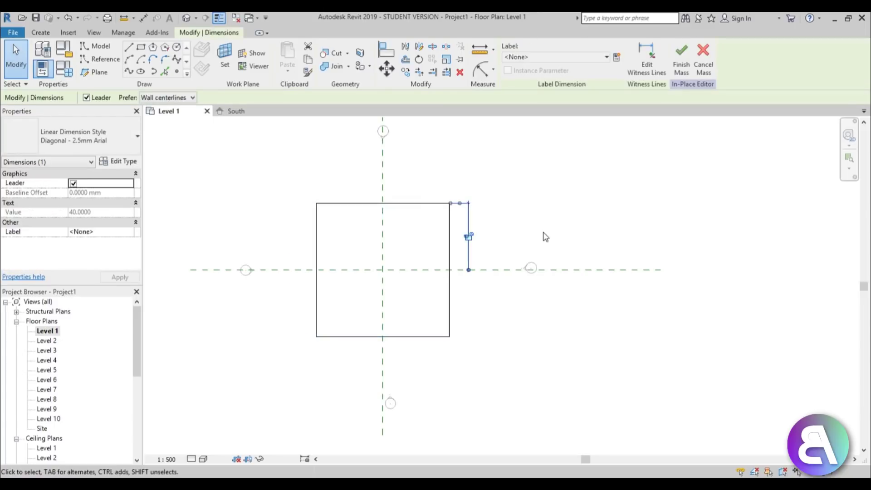
key(Escape)
- Open the Level 2 floor plan and set its view scale to 1:500
scroll(358, 272, up, 2)
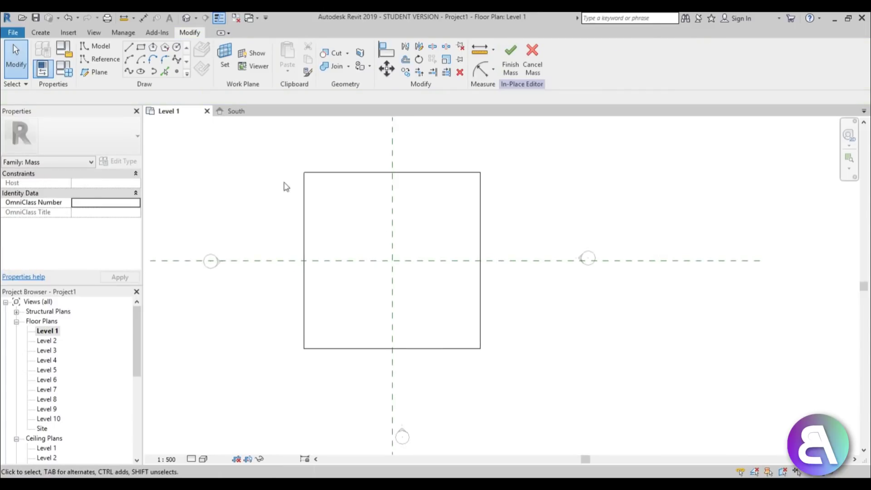
middle_drag(363, 256, 363, 247)
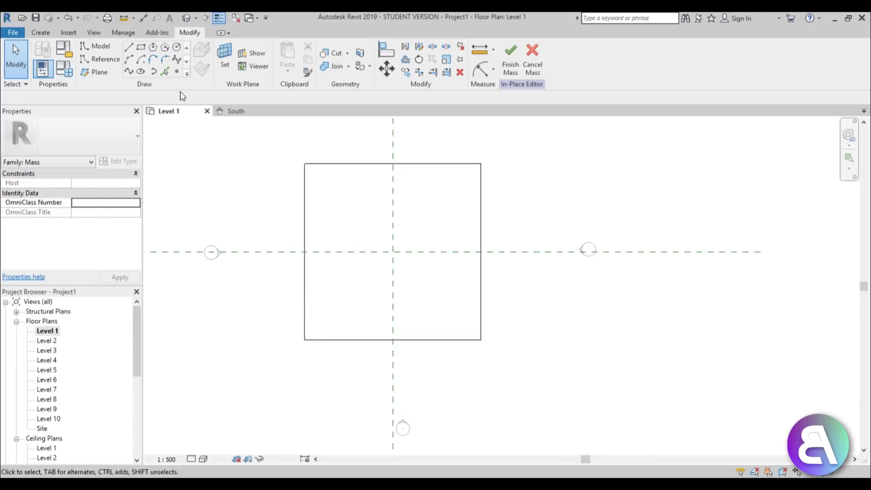
double_click(47, 341)
middle_drag(470, 291, 422, 280)
scroll(421, 280, up, 2)
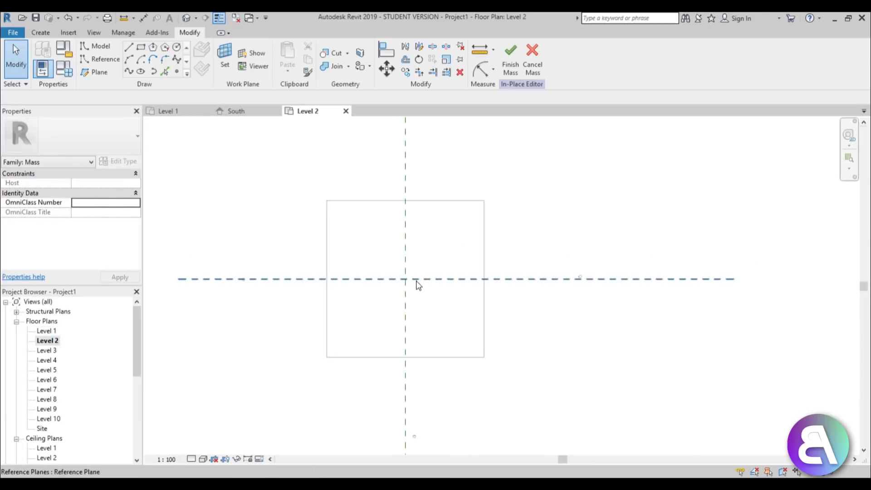
click(175, 458)
click(190, 408)
middle_drag(400, 282, 397, 282)
- Draw a rectangle on Level 2 offset 10 m inward from the corners of the Level 1 square
click(141, 48)
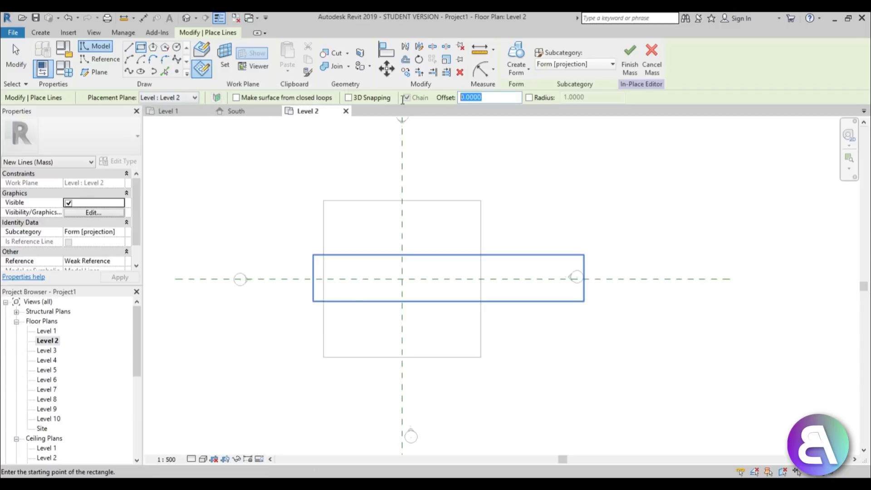
key(Home)
text(1)
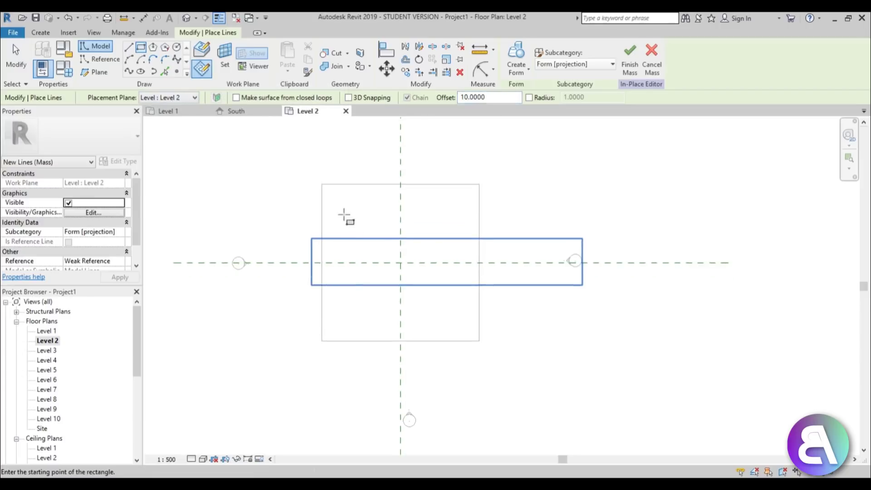
scroll(322, 186, up, 2)
click(316, 177)
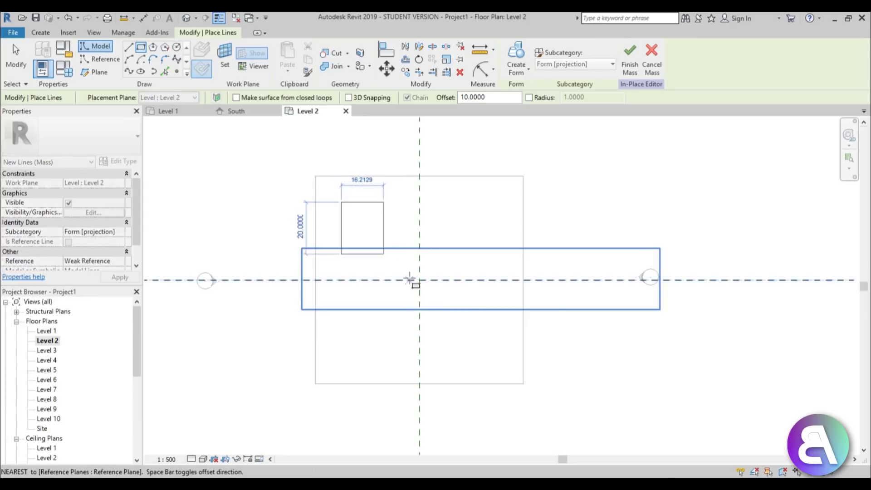
click(523, 383)
scroll(436, 285, down, 2)
scroll(402, 247, up, 3)
key(Escape)
key(Escape)
scroll(362, 216, up, 2)
scroll(301, 184, up, 1)
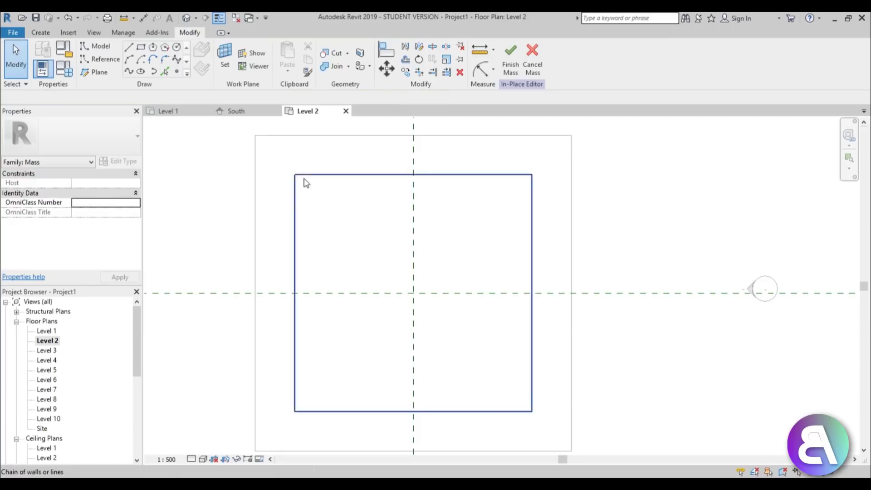
- Draw a second rectangle on Level 2, offset 1 m inward from the first one
click(140, 48)
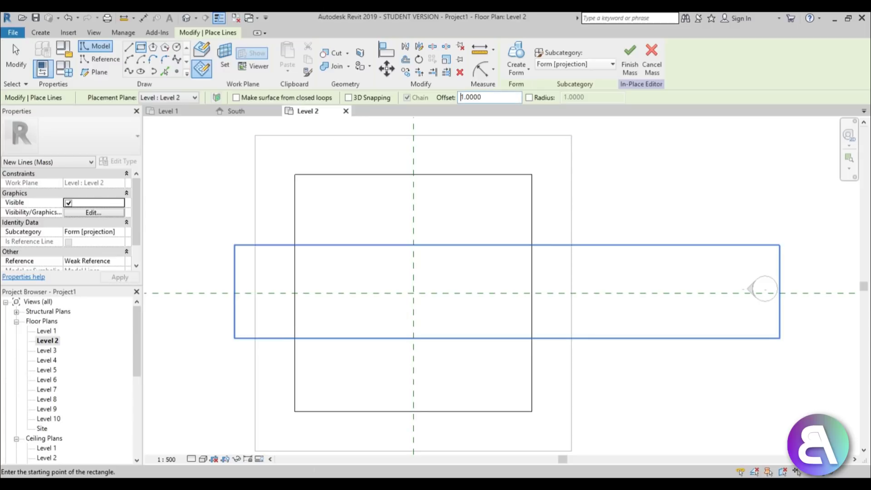
click(295, 178)
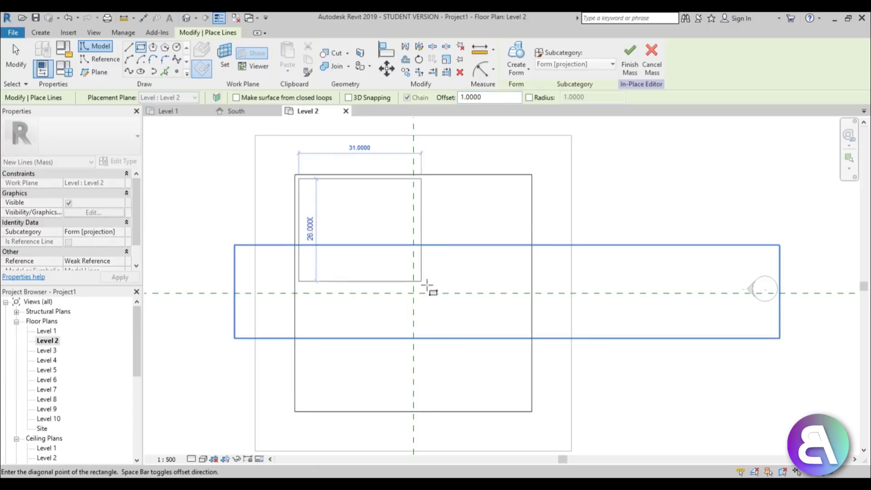
click(528, 408)
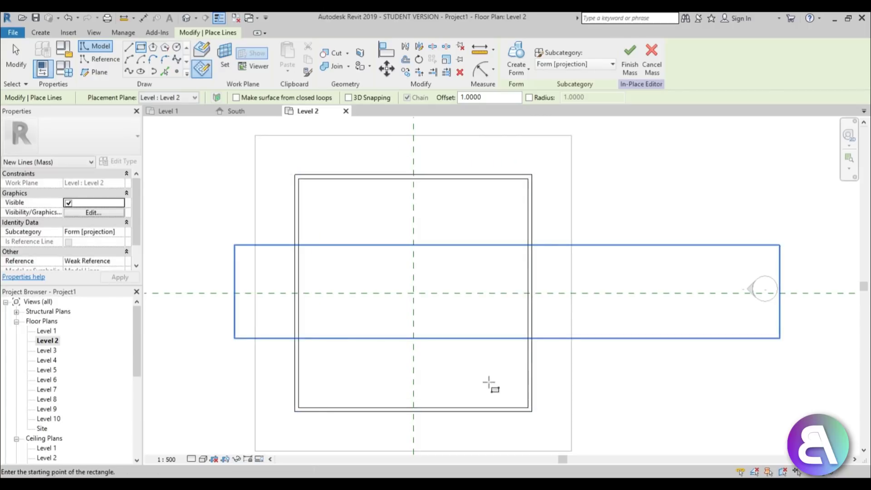
key(Escape)
key(Escape)
- Draw a 45° line across the inner rectangle's upper left corner, starting about 10 m below the corner
scroll(293, 204, up, 4)
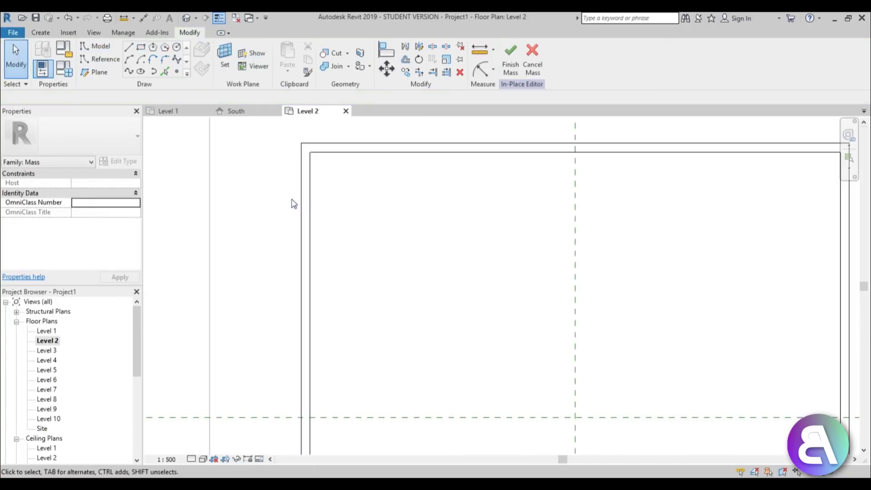
click(129, 48)
click(310, 153)
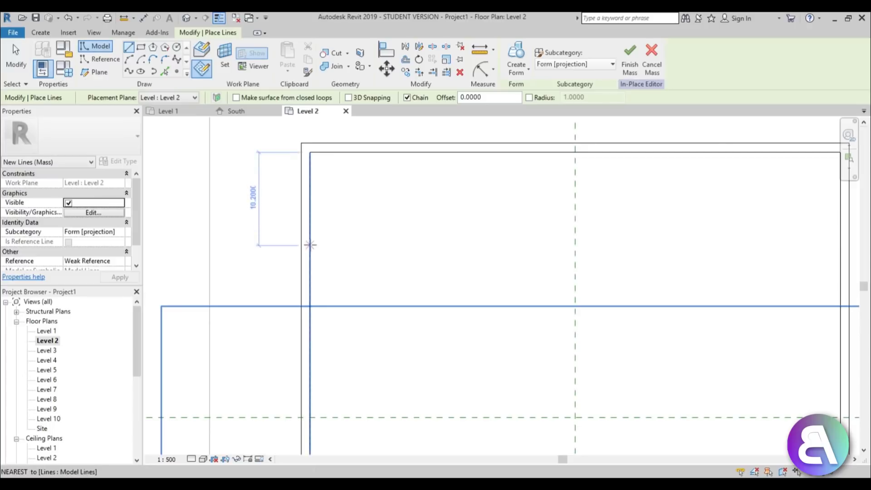
click(310, 243)
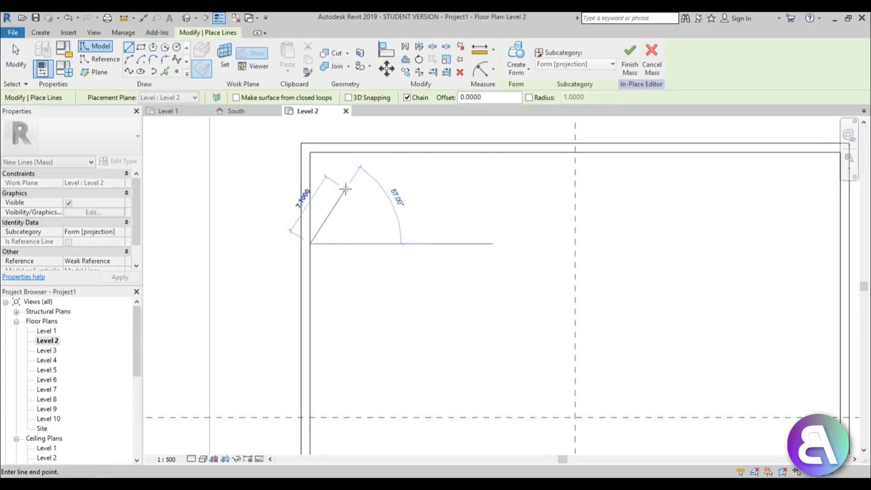
click(403, 153)
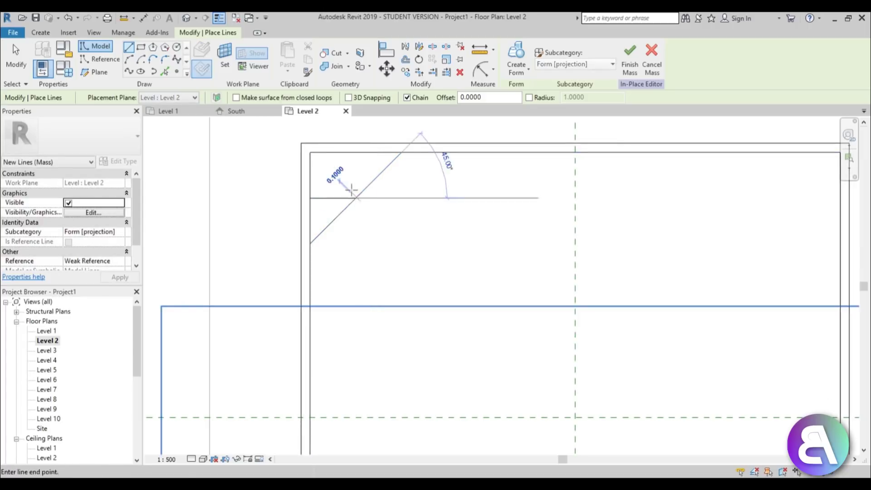
- Draw helper lines from the inner rectangle's upper left corner to the 45° line's midpoint, and from that midpoint straight up to the rectangle's edge
click(310, 153)
click(356, 197)
click(356, 153)
key(Escape)
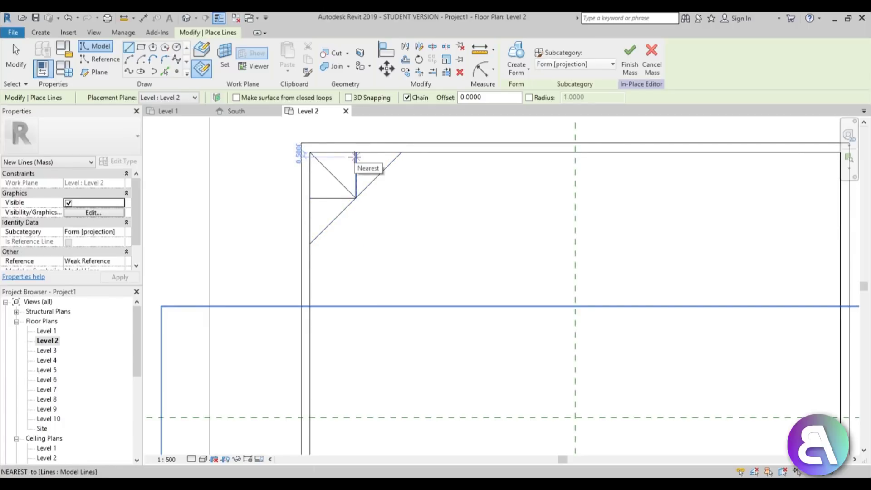
- Draw a stepped corner notch from the diagonal's midpoint, with 5 m inner segments ending on the 45° line and 2.5 m segments reaching both edges
click(333, 176)
click(334, 221)
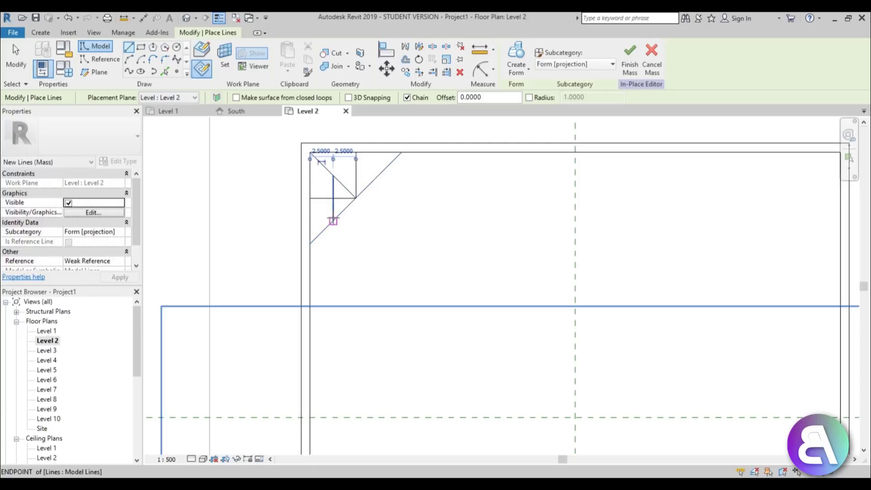
click(310, 221)
key(Escape)
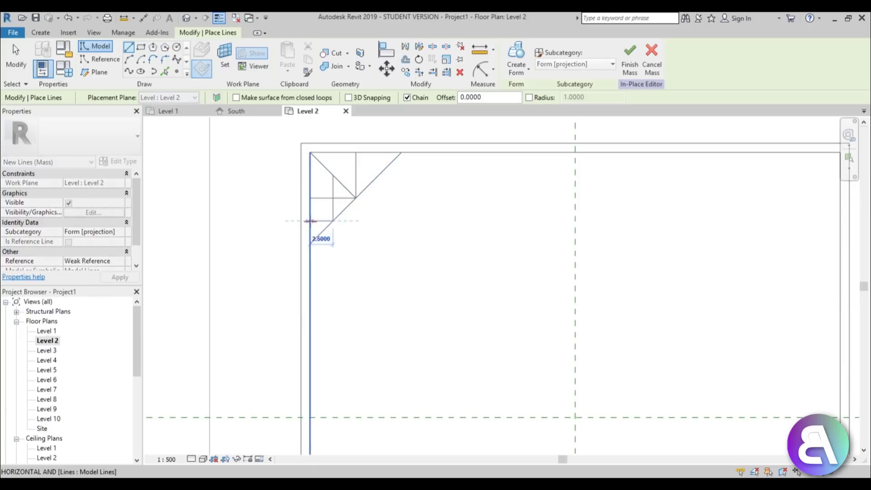
click(333, 176)
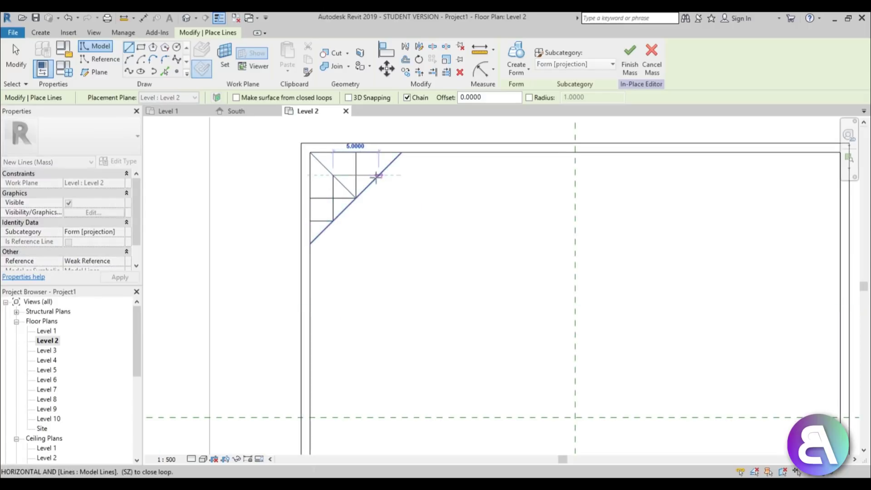
click(378, 153)
key(Escape)
key(Escape)
- Delete the helper lines in the corner, including the diagonal and the 45° line, leaving only the stepped notch
key(Tab)
click(359, 167)
key(Delete)
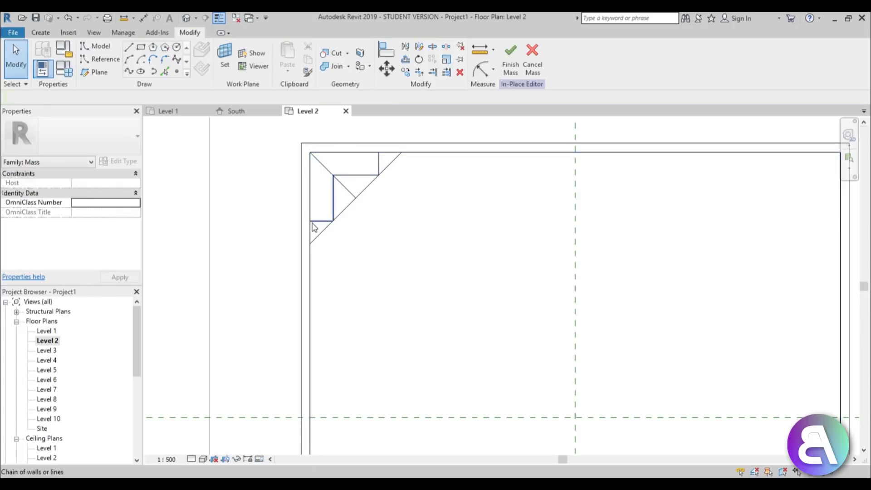
scroll(349, 200, up, 2)
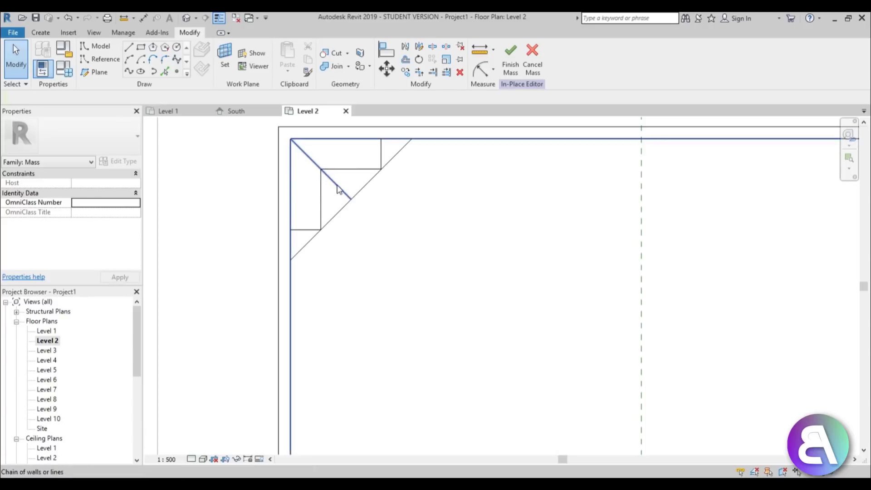
click(340, 192)
key(Delete)
click(345, 213)
key(Delete)
- Trim the inner rectangle's two edges to the ends of the stepped notch at the upper left corner
scroll(349, 176, down, 3)
scroll(338, 169, up, 2)
scroll(327, 159, down, 2)
scroll(343, 204, up, 2)
middle_drag(312, 150, 319, 194)
scroll(317, 176, up, 2)
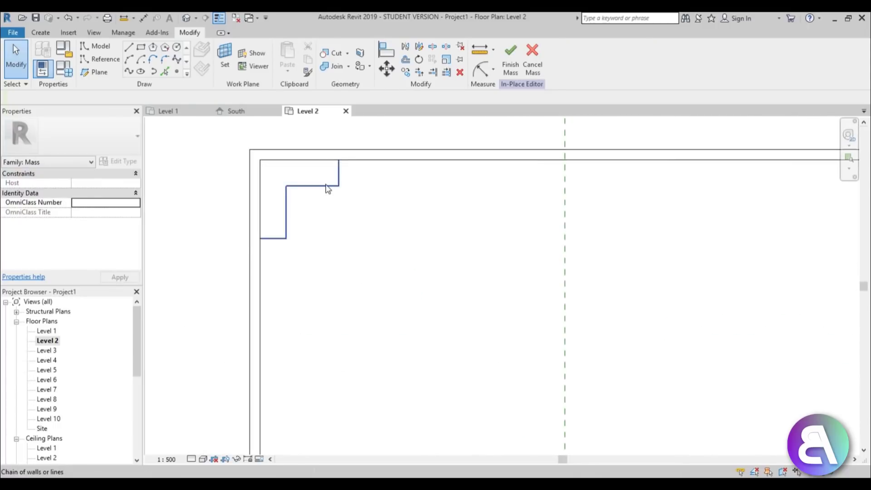
key(t)
key(r)
click(339, 181)
click(347, 160)
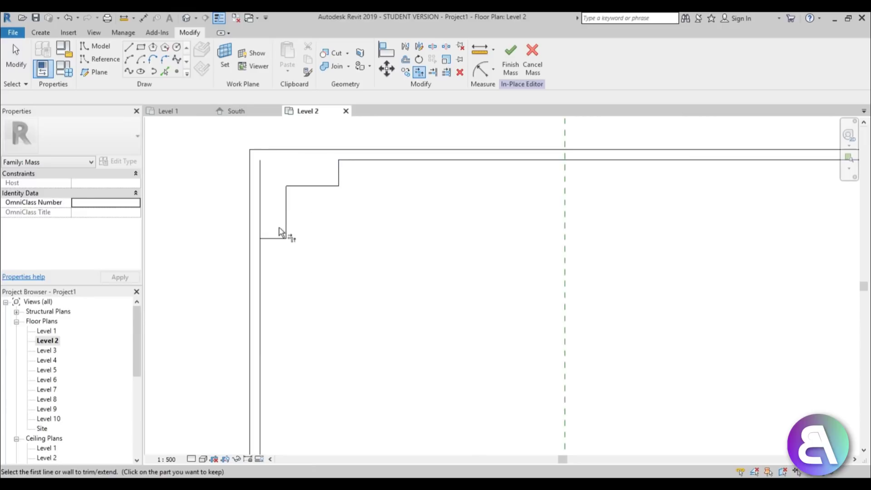
click(275, 239)
click(262, 249)
scroll(284, 188, down, 3)
key(Escape)
key(Escape)
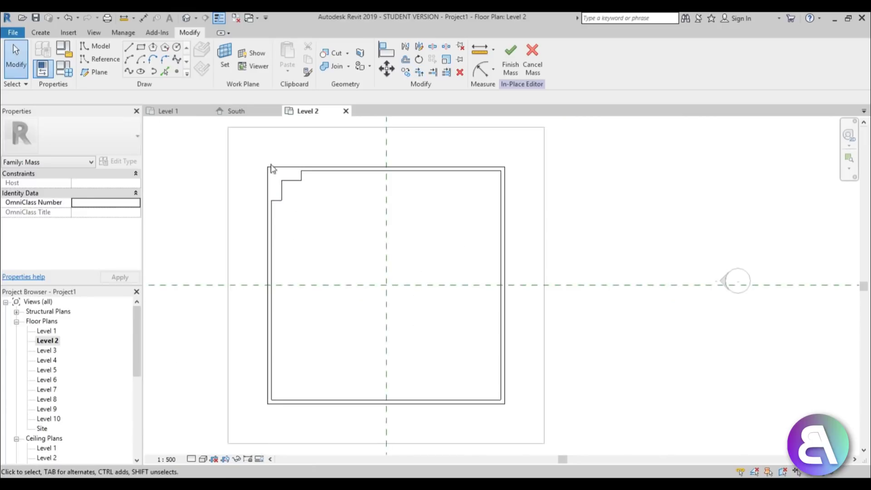
- Mirror the stepped notch lines across the vertical reference plane to the upper right corner
drag(248, 155, 331, 216)
scroll(331, 216, down, 2)
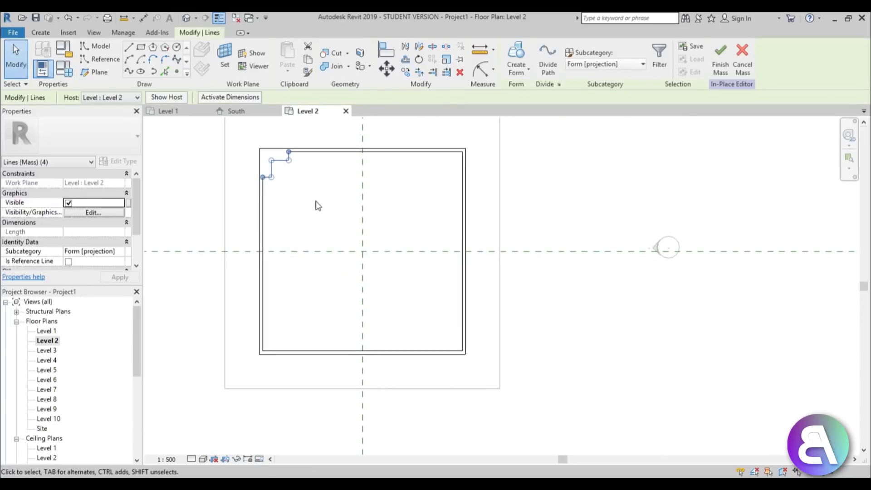
key(m)
key(m)
click(363, 204)
- Mirror both upper stepped notches across the horizontal reference plane to the lower corners
drag(405, 130, 480, 223)
ctrl+drag(248, 139, 333, 204)
key(m)
key(m)
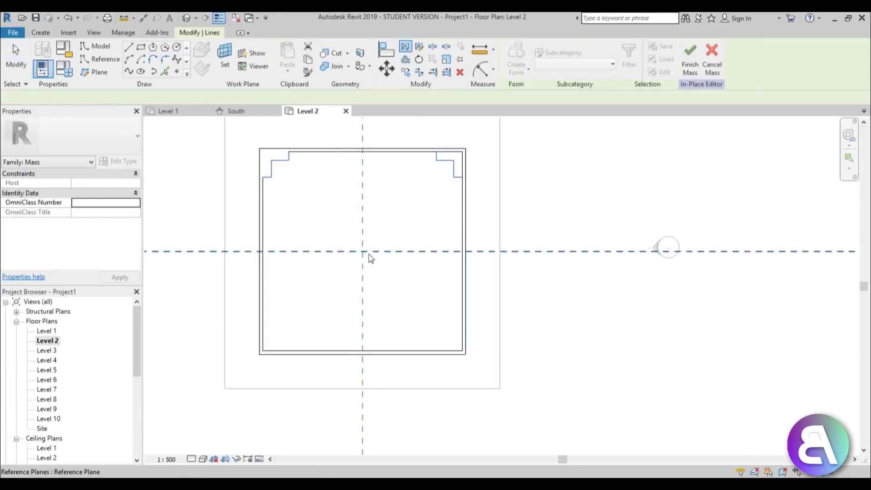
click(368, 252)
- Trim the inner rectangle's edges to the stepped notches at the two lower corners and the upper right corner
scroll(290, 335, up, 2)
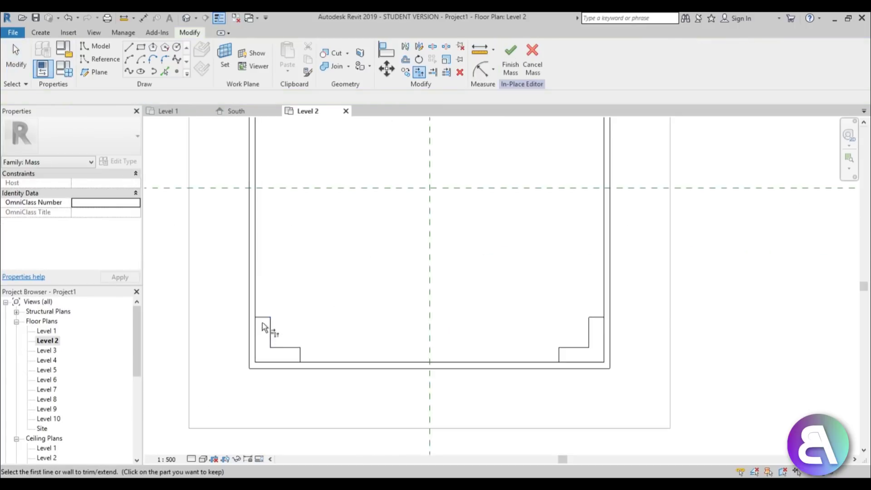
click(263, 314)
click(300, 355)
click(311, 363)
click(559, 357)
click(604, 313)
click(598, 317)
scroll(537, 250, down, 2)
scroll(508, 237, up, 4)
click(505, 234)
click(512, 246)
click(451, 187)
click(437, 175)
scroll(447, 185, down, 3)
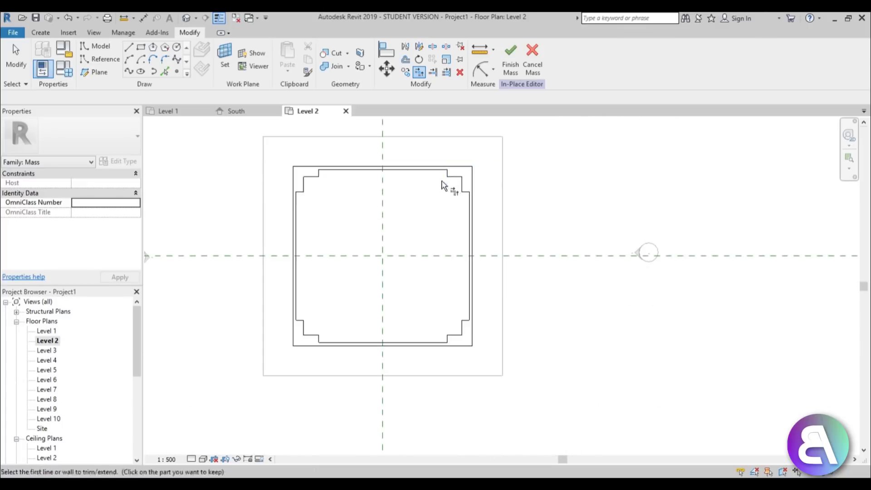
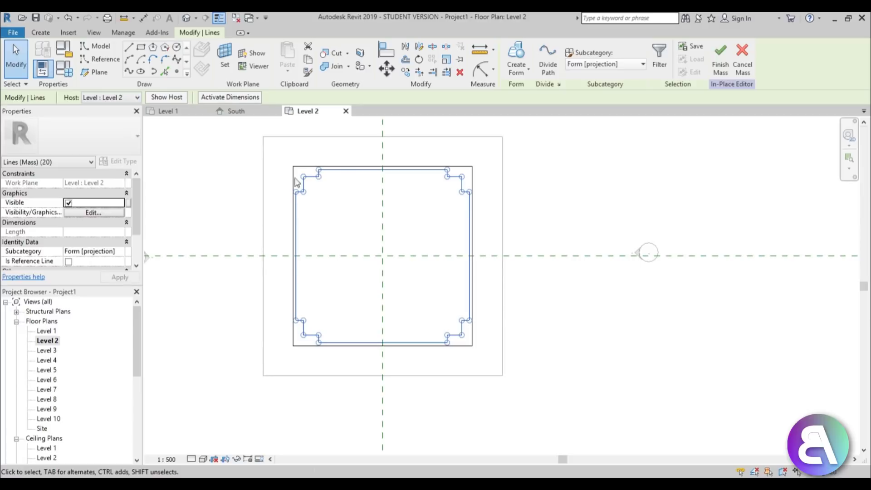
- Copy the stepped inner profile and paste it aligned to Level 3
click(307, 64)
click(287, 72)
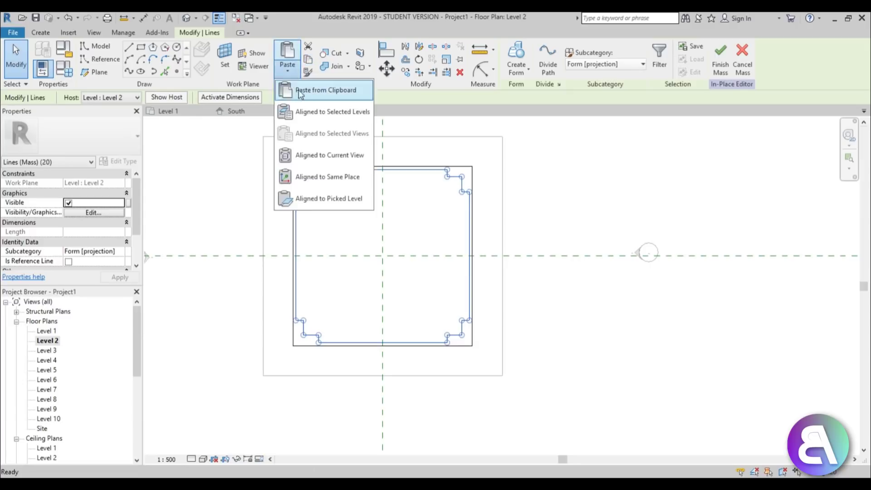
click(311, 113)
click(380, 191)
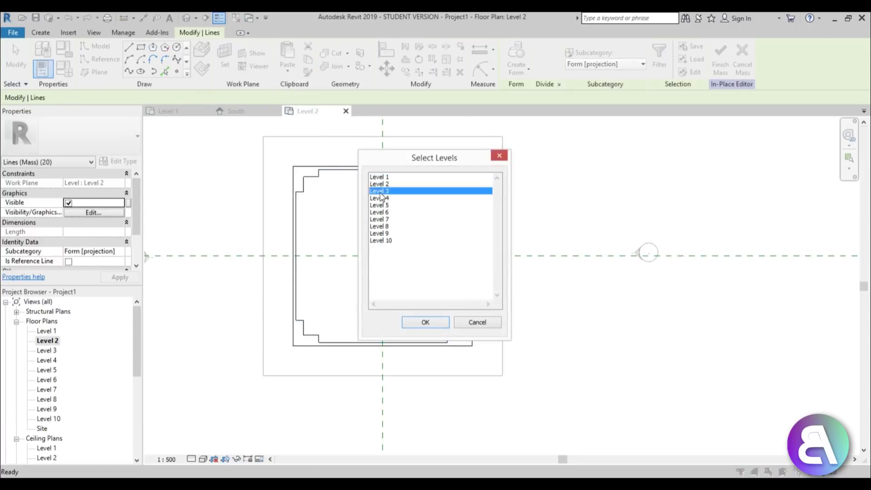
click(425, 322)
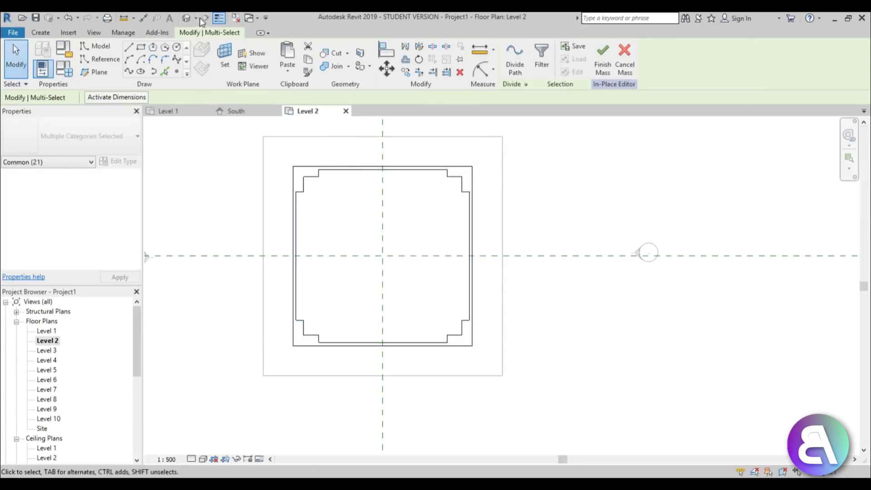
- Open the Level 3 floor plan and scale the pasted profile numerically by 1.2 about the intersection of the reference planes
double_click(47, 350)
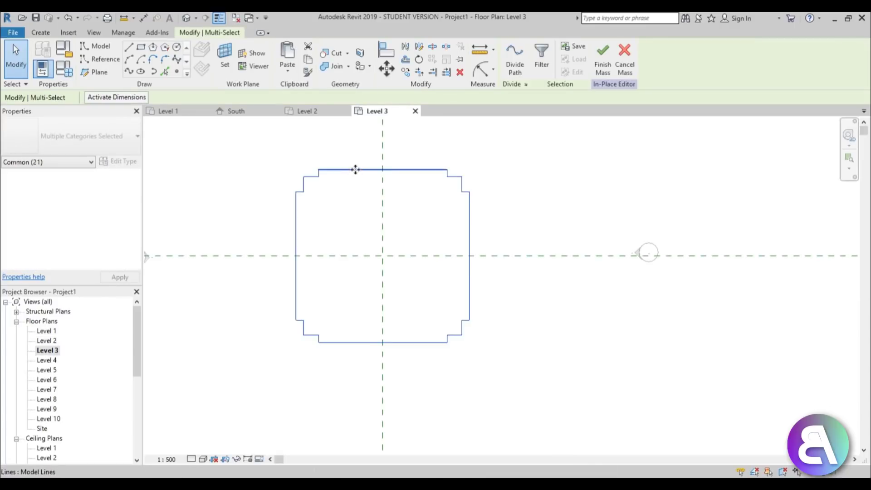
click(349, 195)
drag(271, 156, 524, 361)
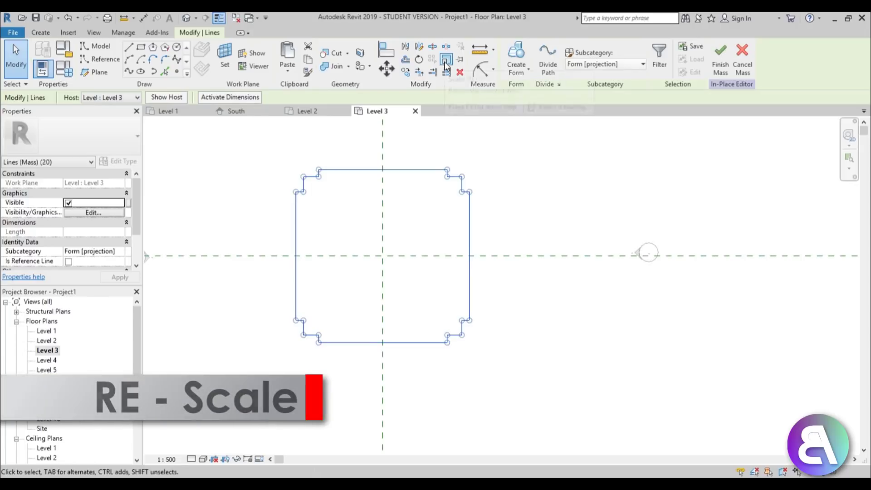
key(r)
key(e)
click(130, 99)
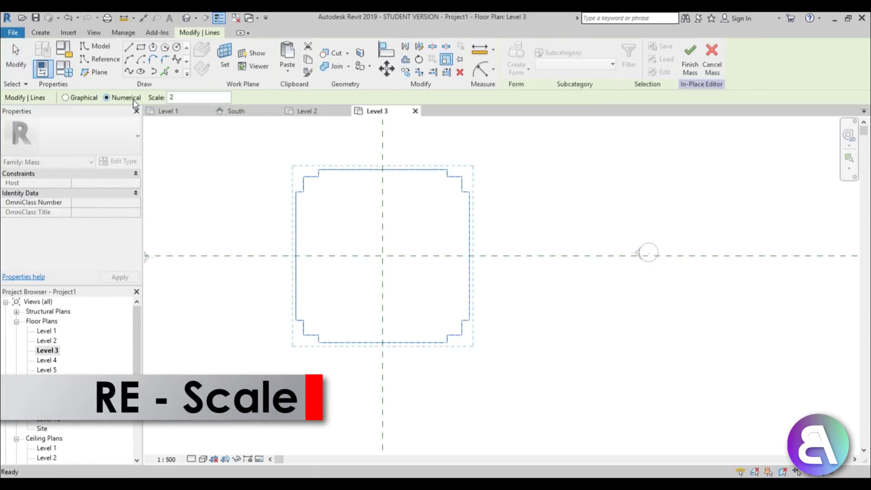
key(BackSpace)
text(1.2)
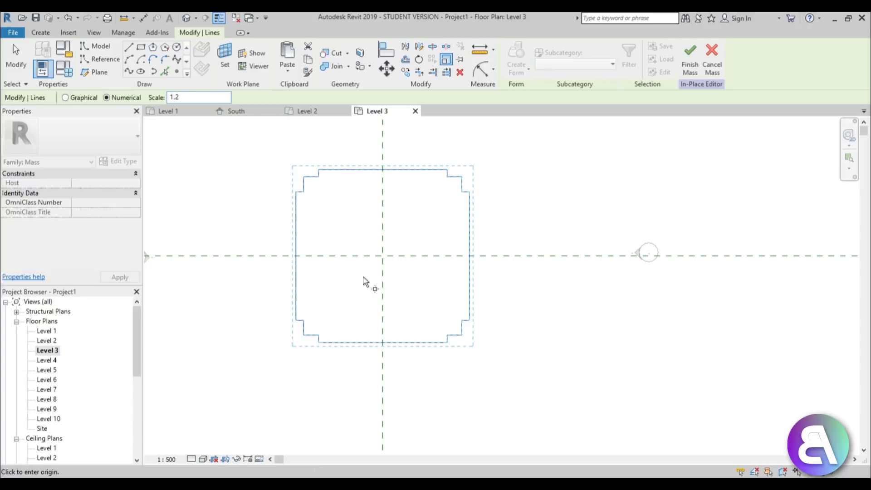
click(382, 256)
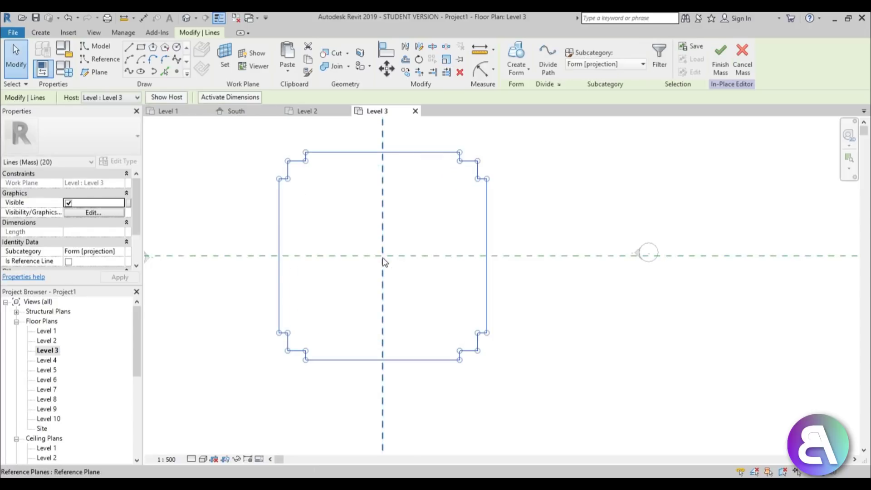
- Open the 3D view and create a solid form between the Level 1 square and the outer square on Level 2
click(186, 18)
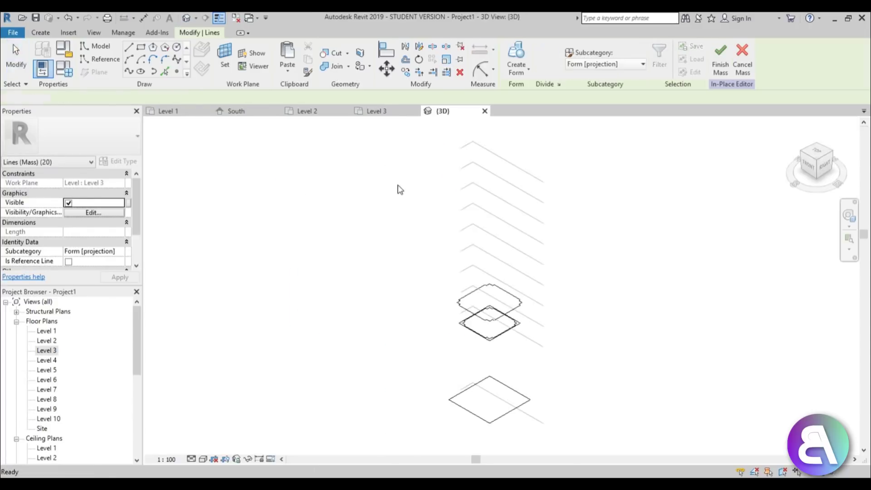
mouse_move(473, 338)
shift+middle_down()
mouse_move(444, 145)
mouse_move(564, 288)
mouse_move(467, 345)
shift+middle_up()
scroll(465, 350, up, 2)
scroll(444, 248, up, 2)
scroll(446, 263, up, 4)
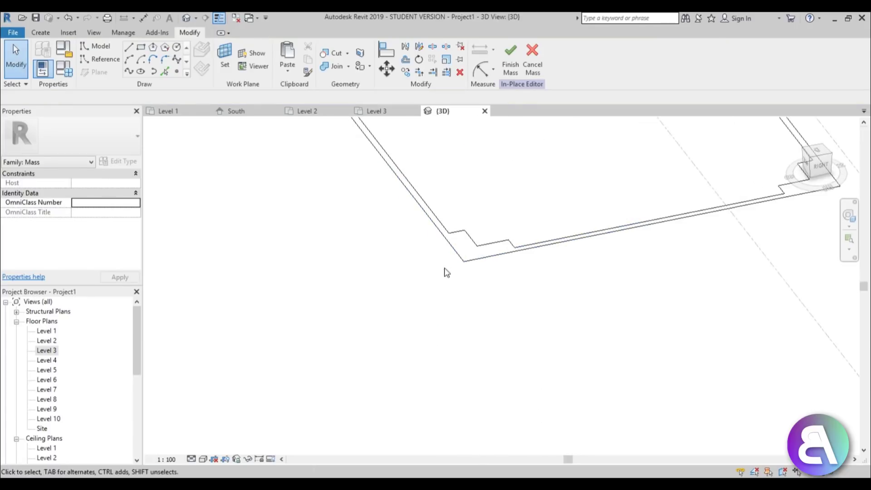
click(456, 252)
scroll(431, 216, down, 5)
ctrl+click(403, 369)
click(525, 76)
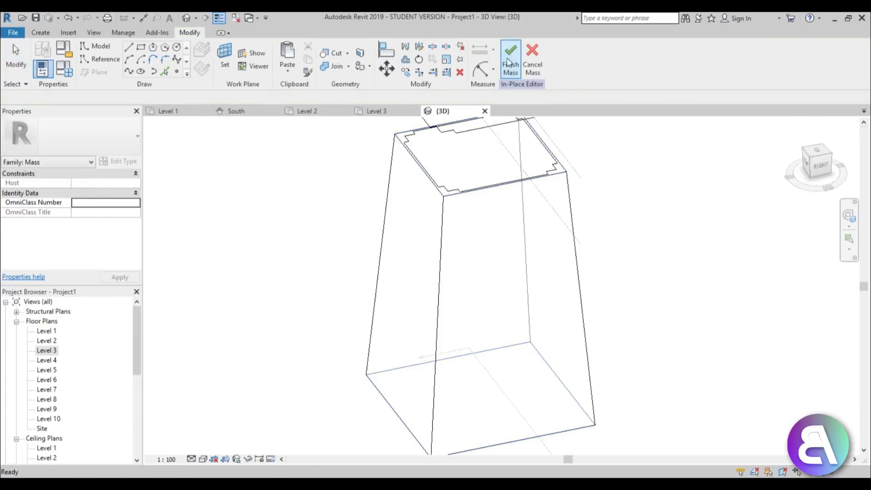
- Create a solid form between the stepped profile on Level 2 and the larger stepped profile on Level 3
shift+middle_drag(356, 259, 399, 286)
scroll(399, 219, up, 3)
click(444, 217)
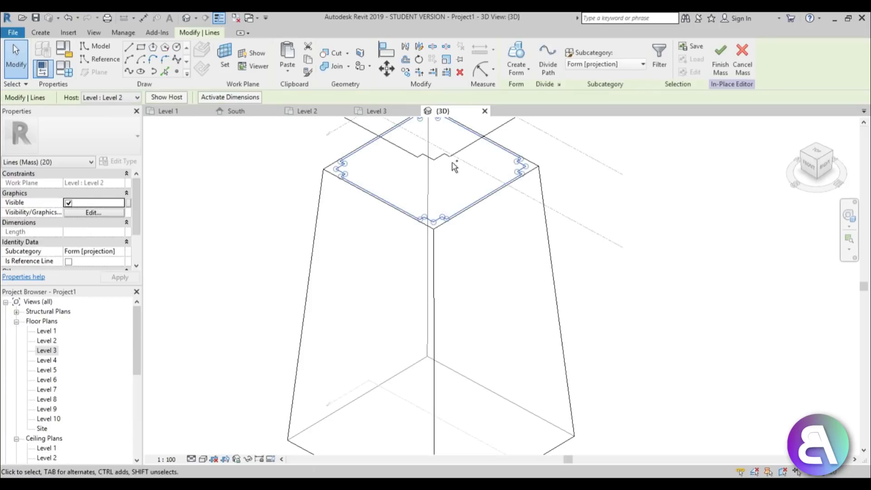
scroll(436, 268, down, 2)
middle_drag(436, 267, 394, 369)
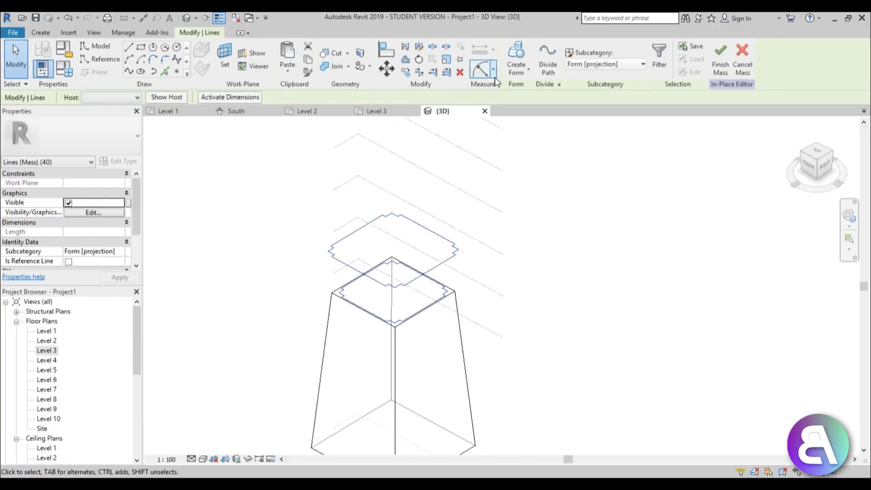
click(517, 55)
- Select the whole stepped form above the tapered base and open the South elevation
shift+middle_drag(511, 328, 498, 263)
key(Tab)
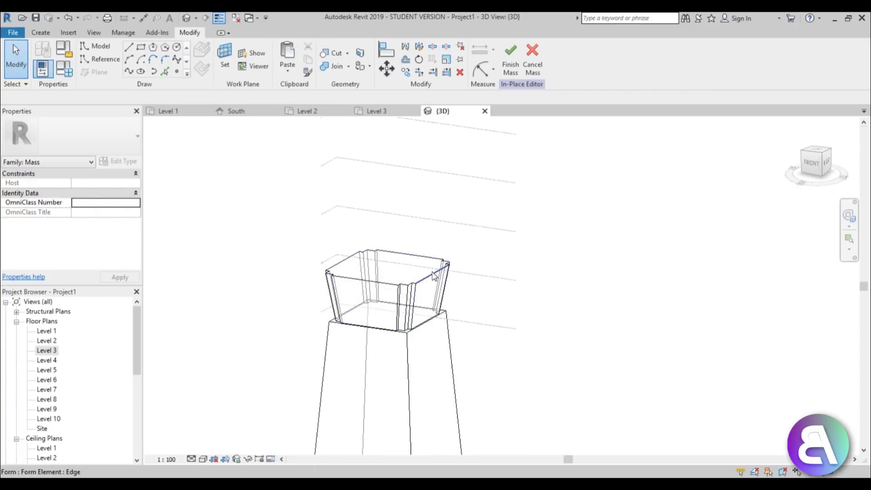
key(Tab)
click(432, 272)
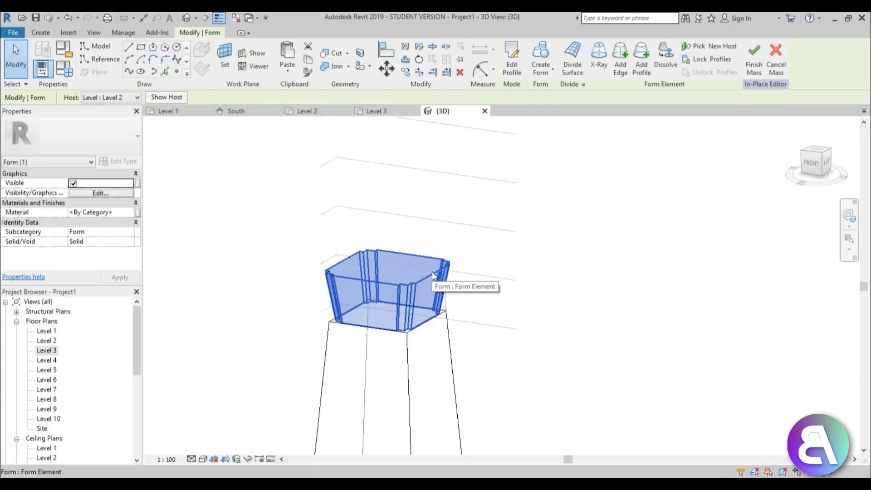
drag(138, 348, 140, 407)
double_click(45, 448)
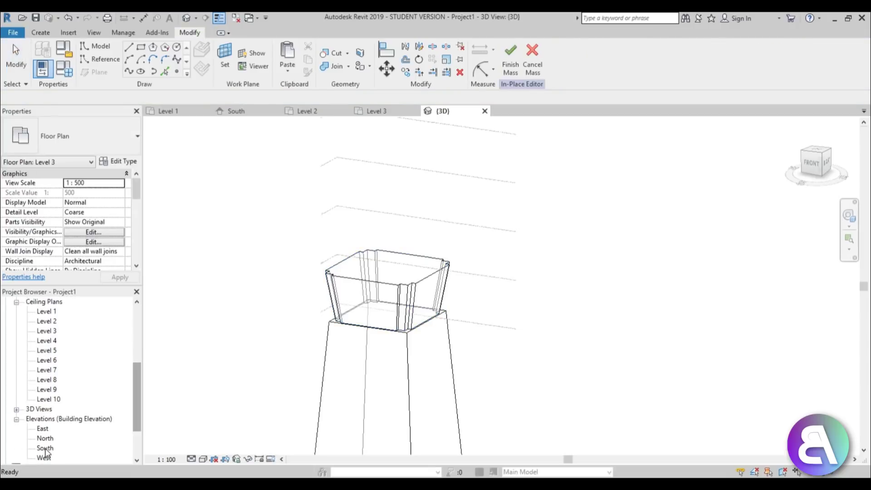
- Copy the stepped module upward from Level 2 in multiple mode, placing one copy on each level from Level 3 through Level 8
click(408, 279)
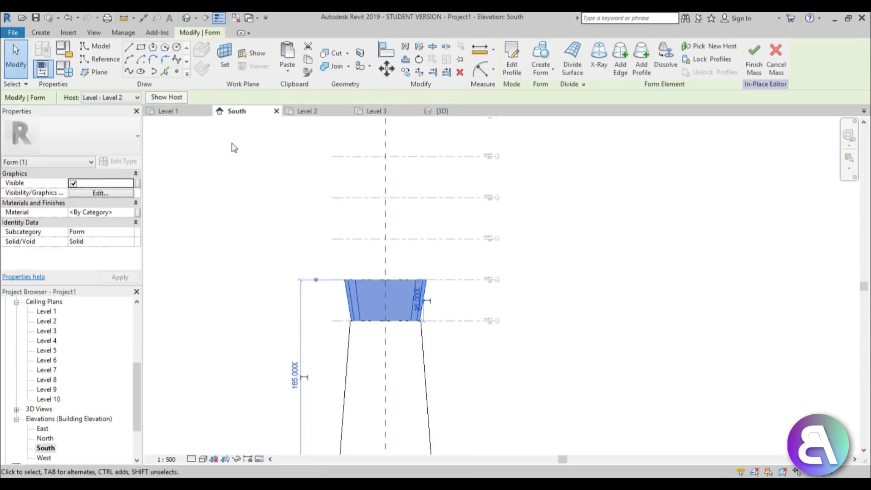
key(c)
key(o)
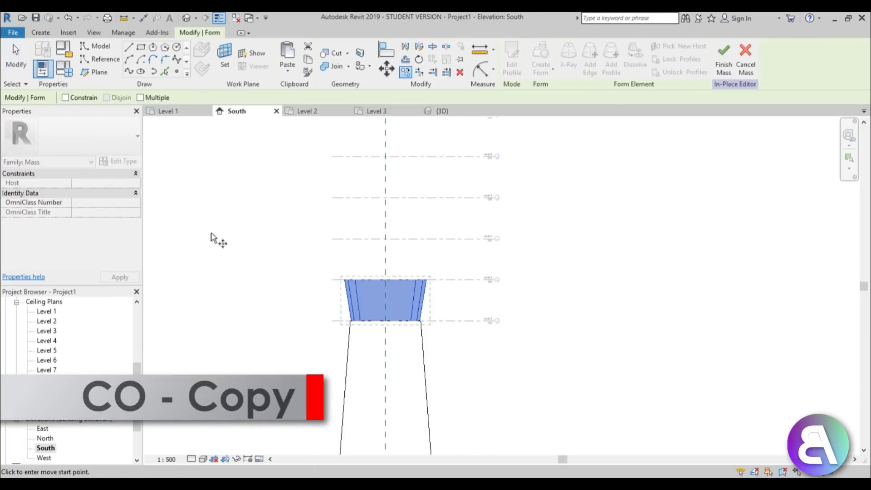
click(150, 99)
click(458, 322)
click(456, 280)
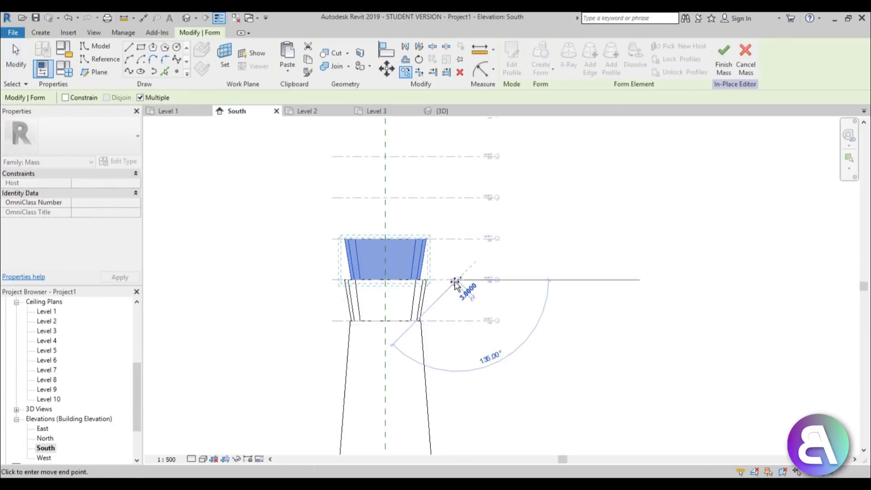
click(455, 198)
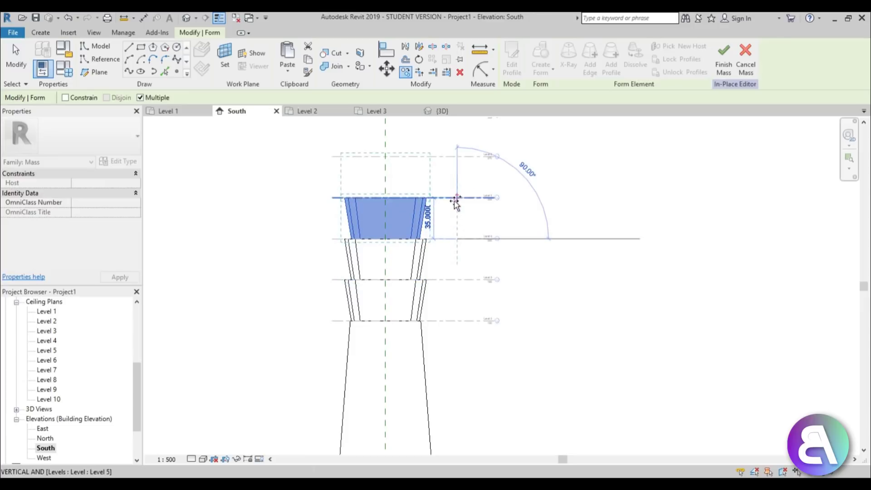
middle_drag(458, 212, 440, 334)
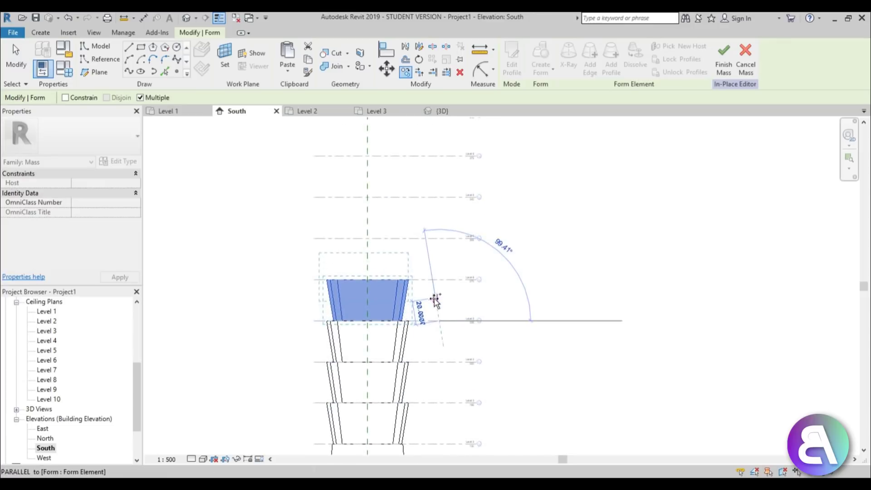
click(443, 279)
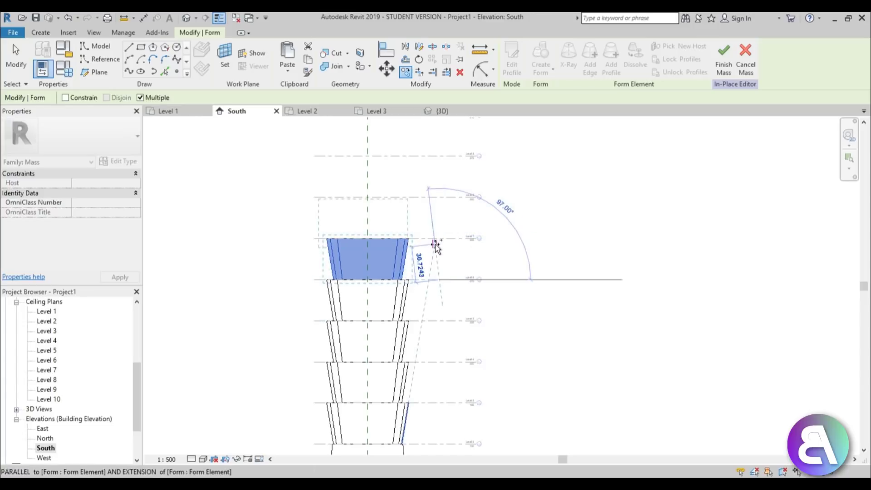
click(440, 238)
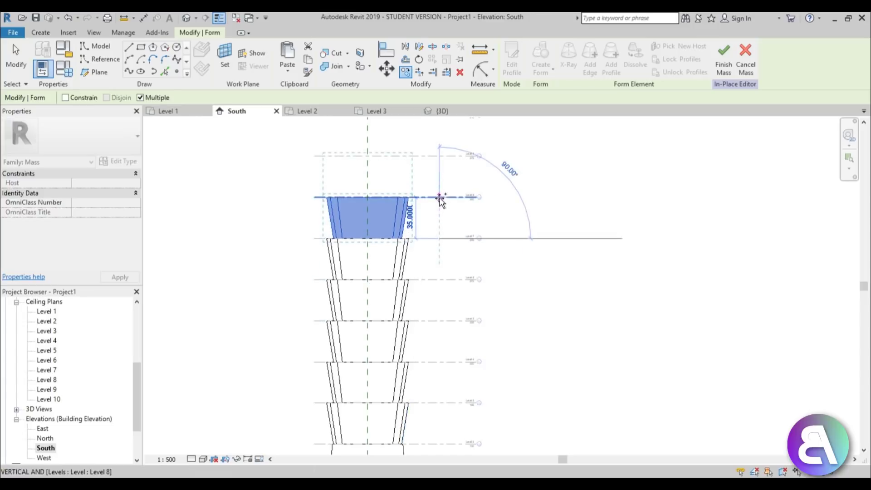
click(440, 197)
scroll(440, 184, down, 2)
key(Escape)
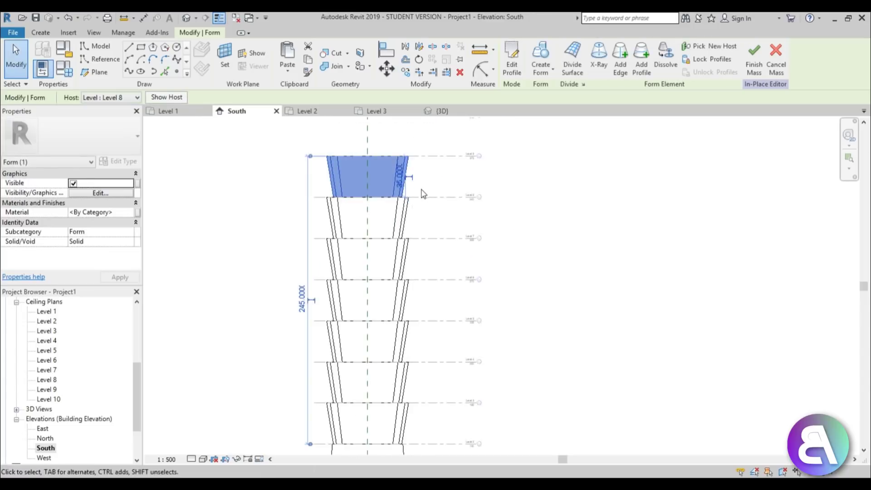
key(Escape)
- Copy the topmost stepped module up by 35 m so it spans from Level 9 to Level 10
middle_drag(424, 226, 391, 277)
scroll(391, 277, up, 2)
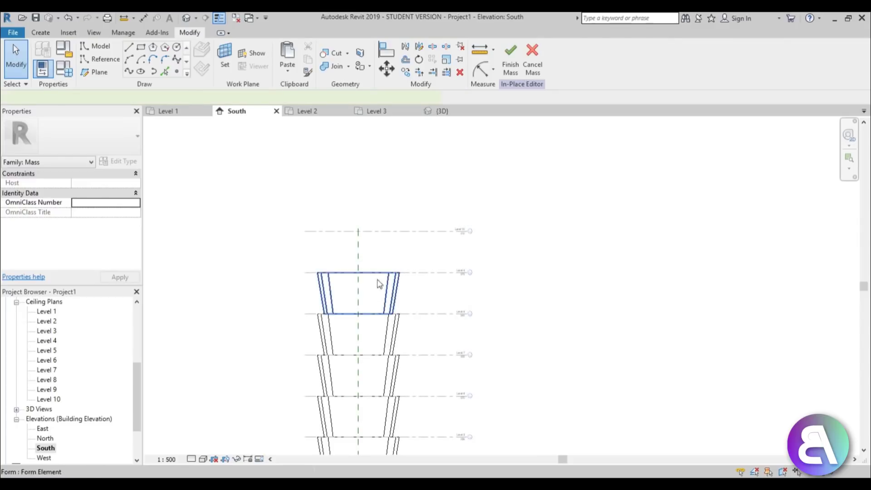
click(395, 295)
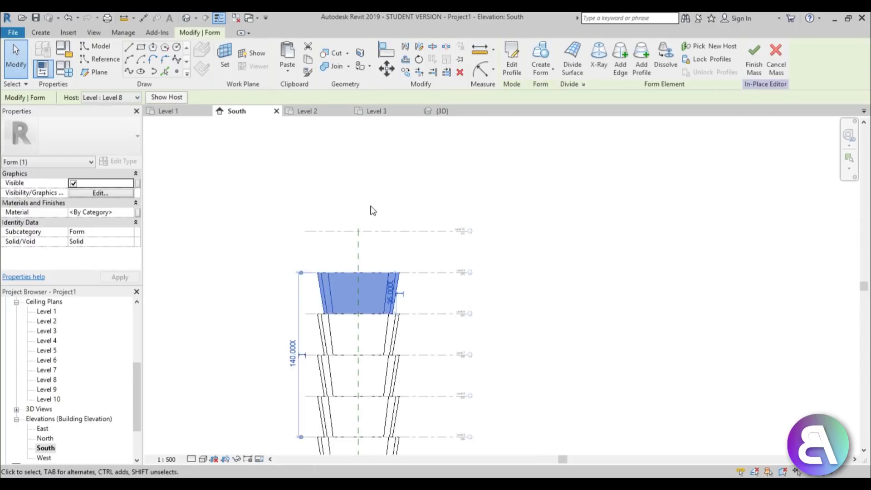
key(c)
key(o)
click(426, 273)
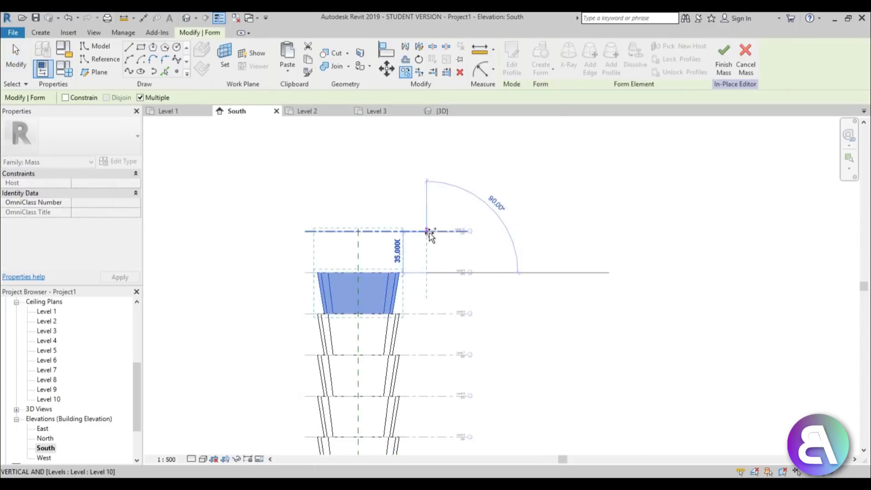
click(428, 232)
key(Escape)
key(Escape)
scroll(376, 137, down, 4)
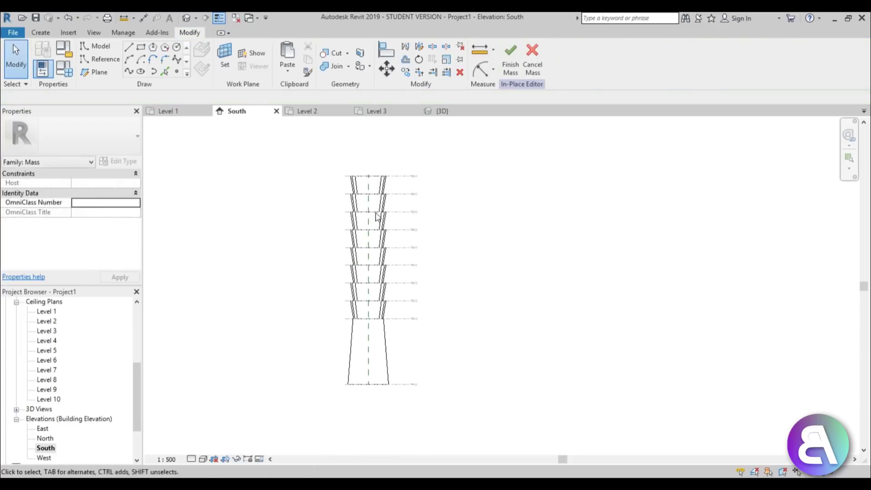
middle_drag(393, 338, 392, 323)
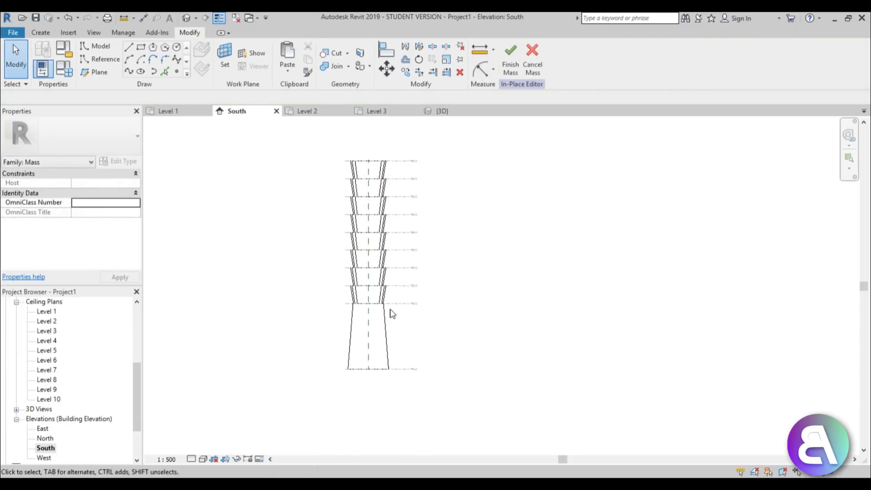
- Open the Level 1 ceiling plan and name the horizontal reference plane f/b
scroll(381, 314, up, 5)
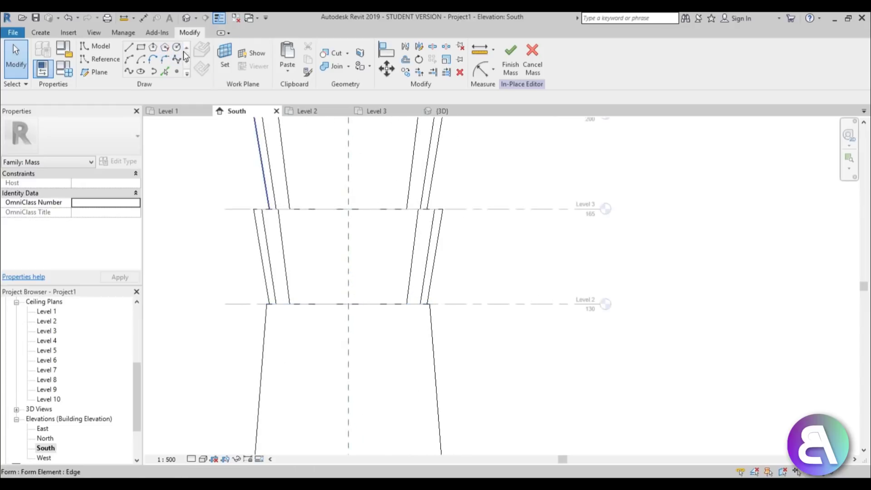
double_click(45, 311)
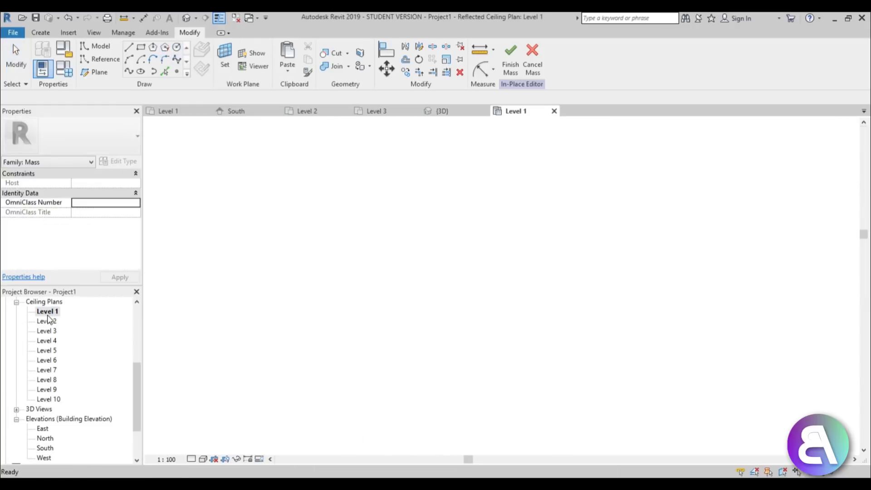
scroll(341, 305, down, 2)
click(444, 299)
click(341, 303)
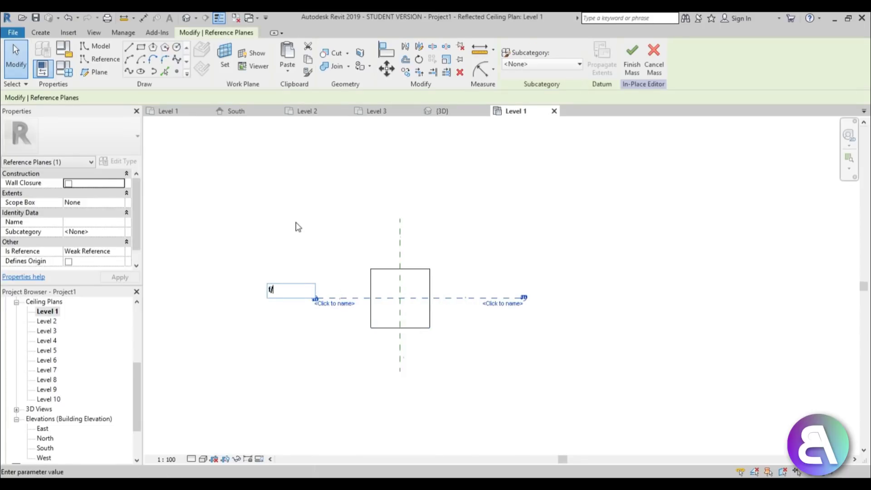
text(f/b)
key(Return)
- Name the vertical reference plane l/r
click(399, 253)
click(396, 256)
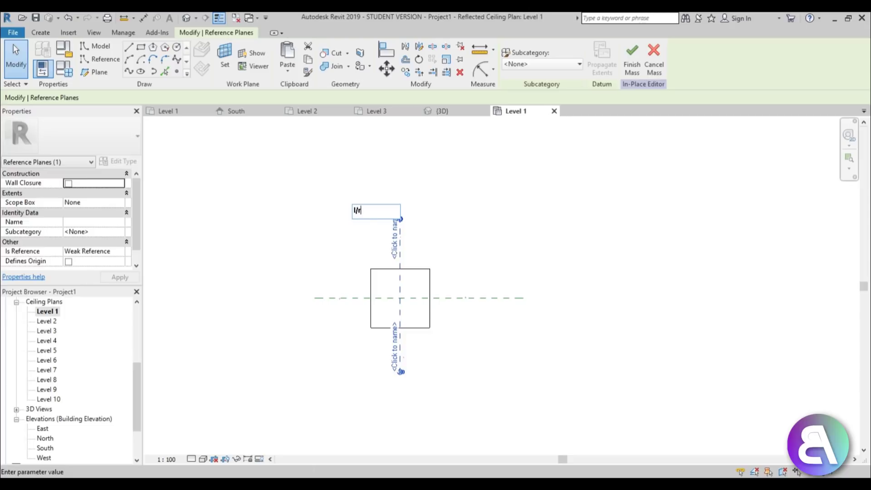
text(l/r)
key(Return)
click(369, 242)
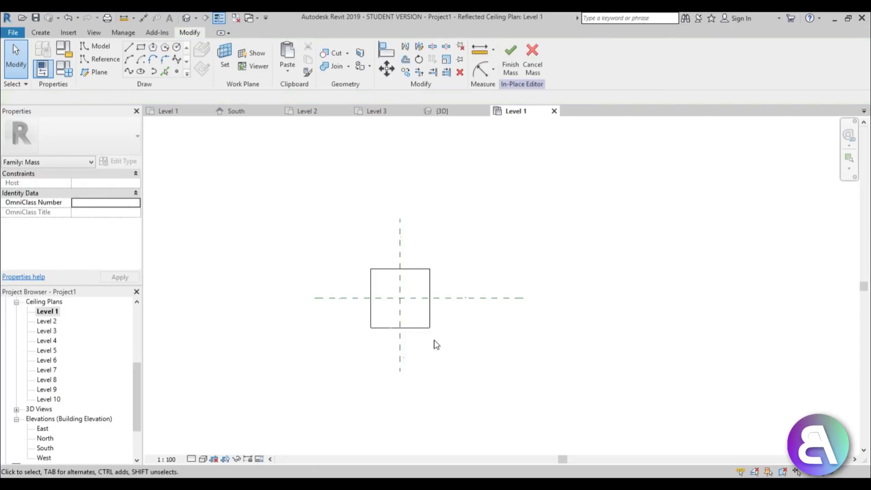
- In the South elevation, draw a 10 m radius circle on reference plane f/b, centred on the midpoint of the base's top edge at Level 2
double_click(45, 448)
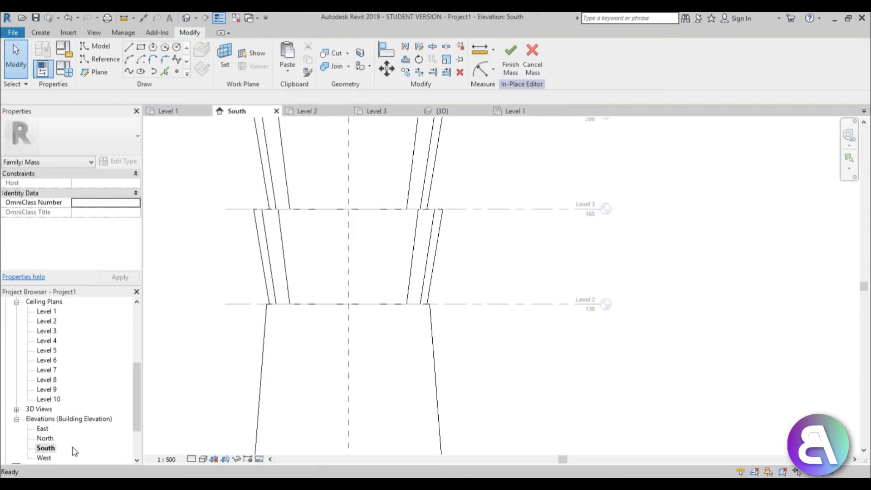
click(177, 48)
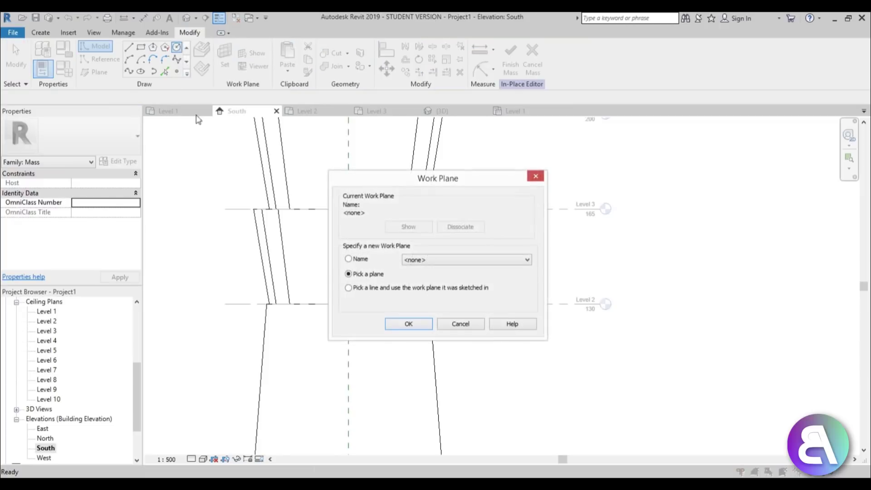
click(424, 260)
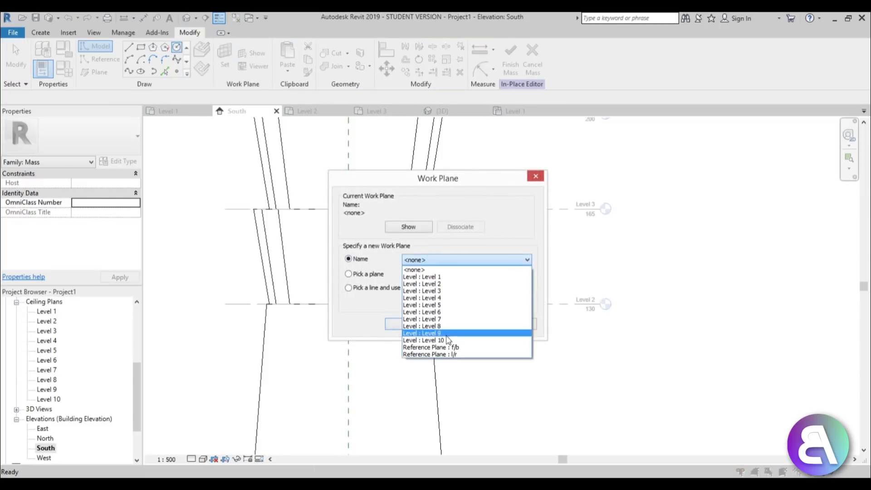
click(424, 354)
click(407, 328)
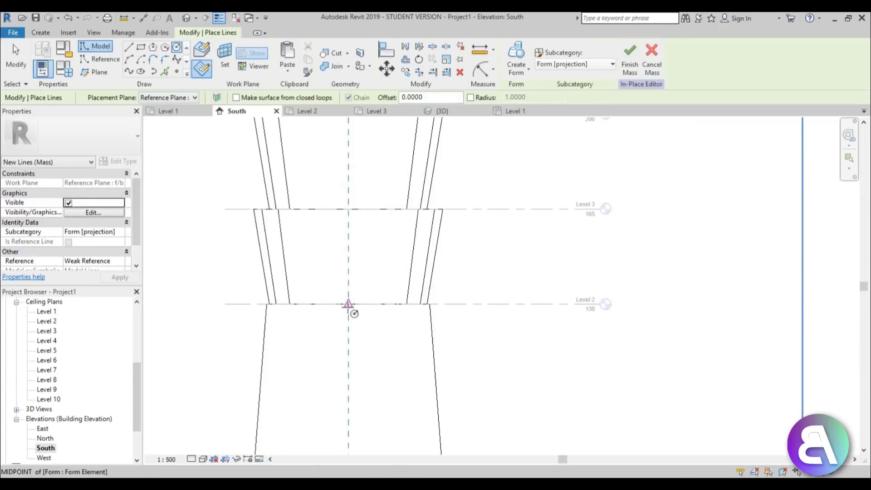
click(349, 304)
scroll(358, 283, up, 1)
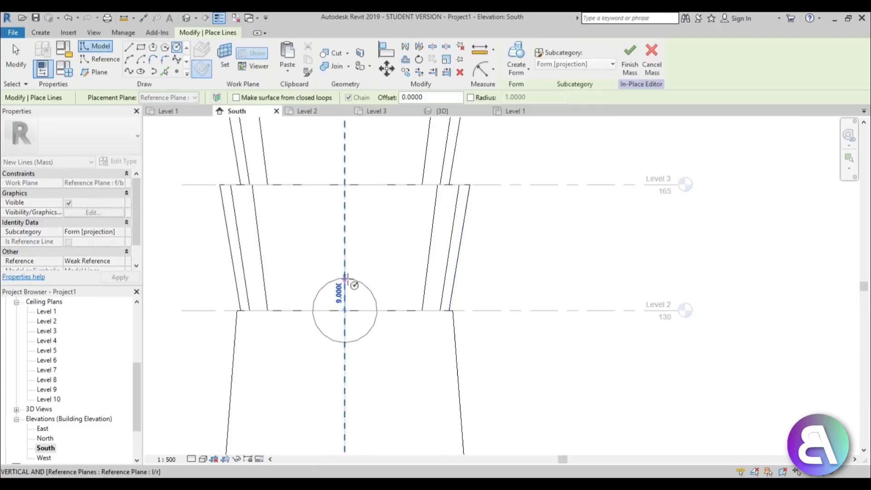
key(Escape)
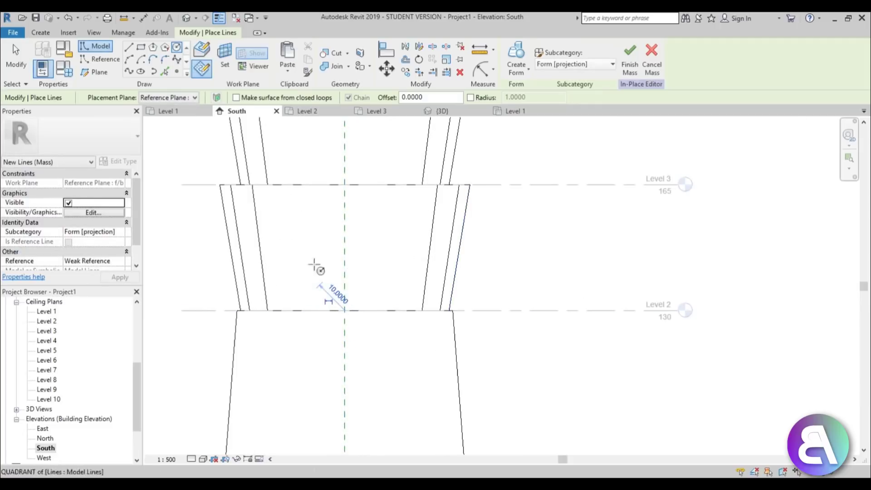
key(Escape)
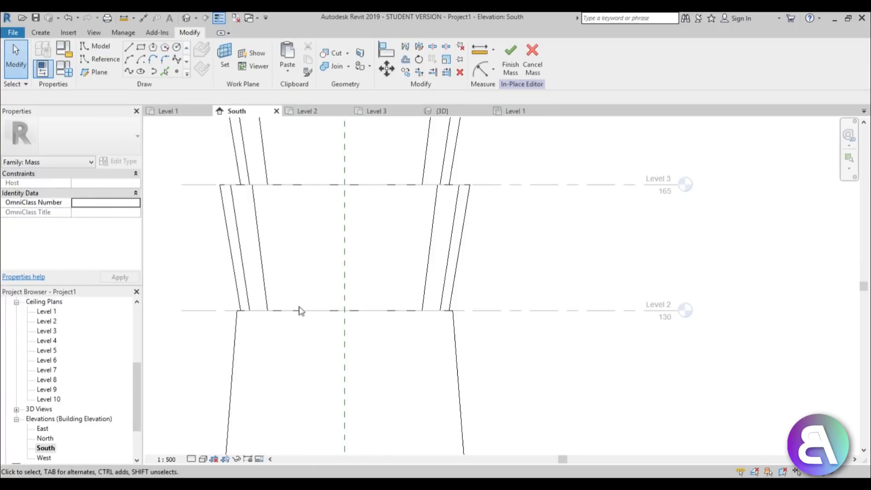
- In the 3D view, create a solid cylinder from the circle and set its length to 35 m
click(187, 18)
shift+middle_drag(369, 288, 388, 292)
scroll(376, 293, up, 3)
click(377, 292)
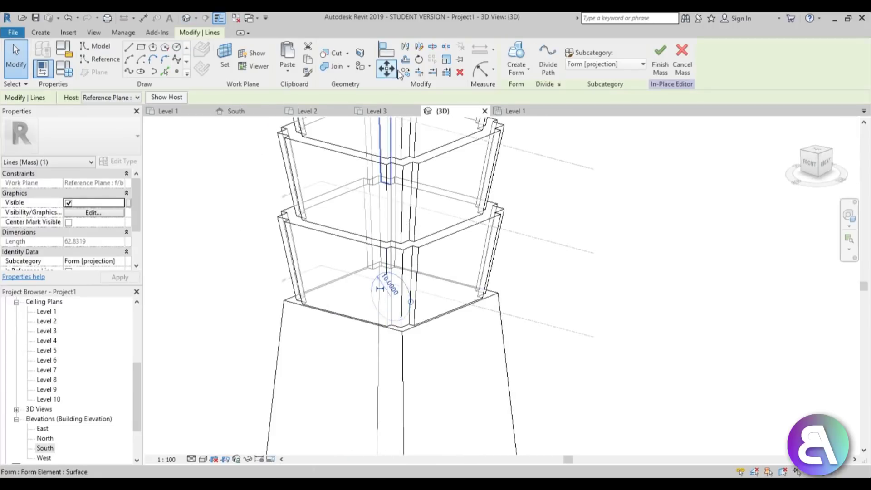
click(525, 62)
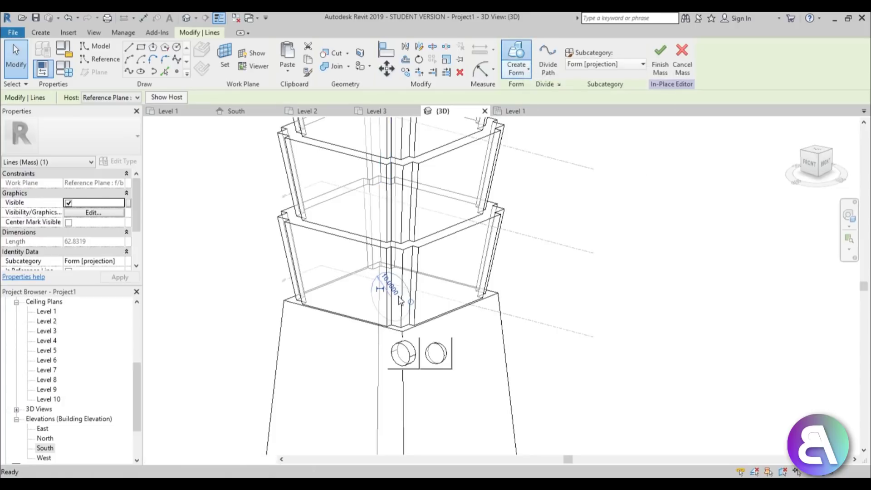
click(401, 356)
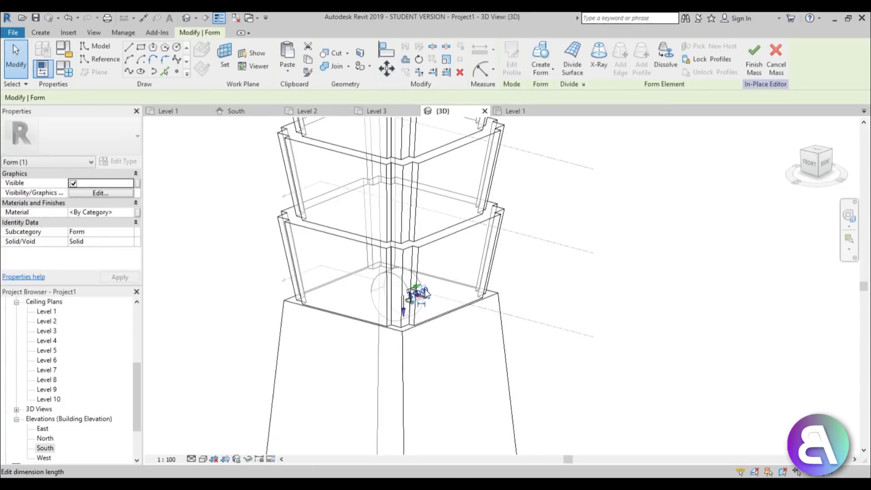
click(422, 293)
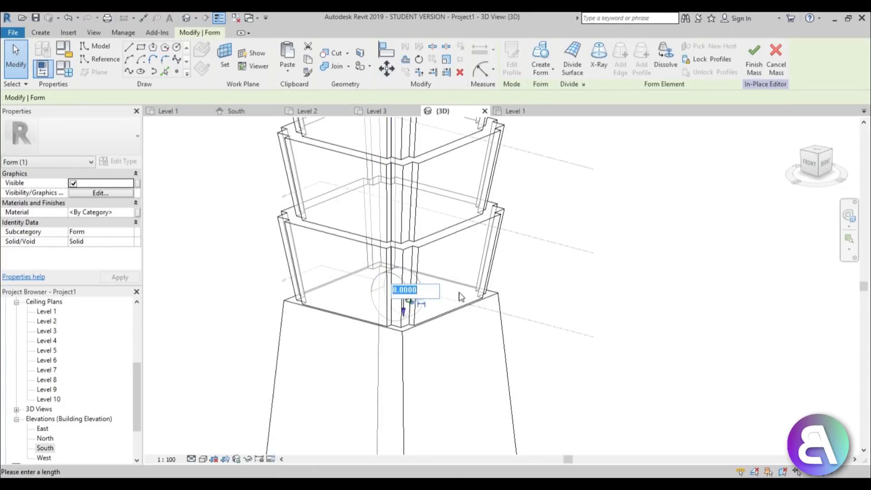
key(Return)
shift+middle_drag(461, 297, 447, 363)
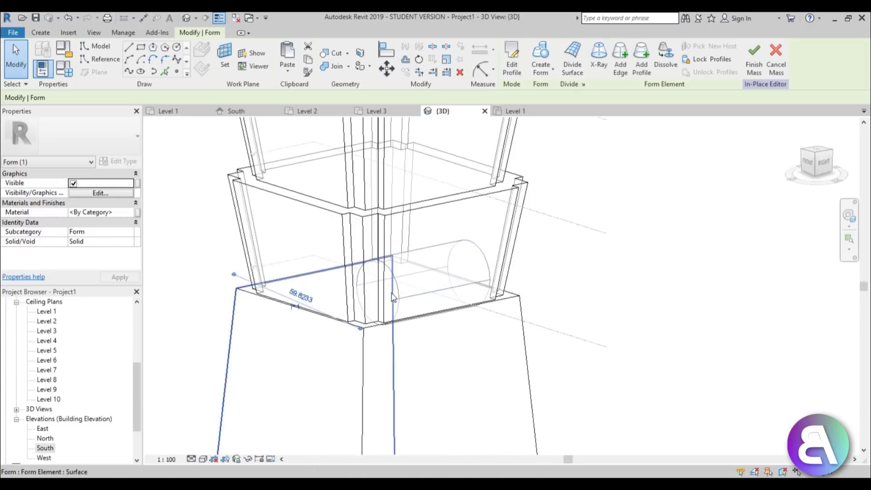
key(Escape)
- Select the cylinder's front end face and extend the cylinder to a length of 70 m through the tower
scroll(401, 284, up, 3)
key(Tab)
key(Tab)
click(388, 291)
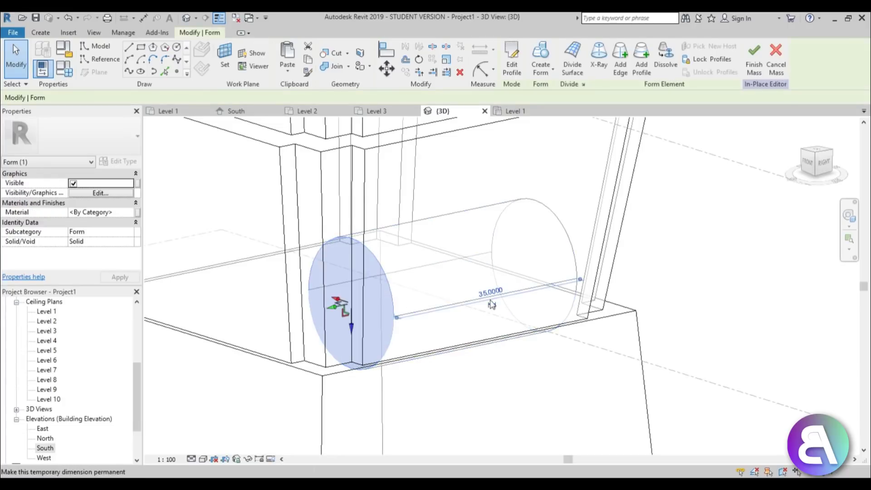
text(70)
key(Return)
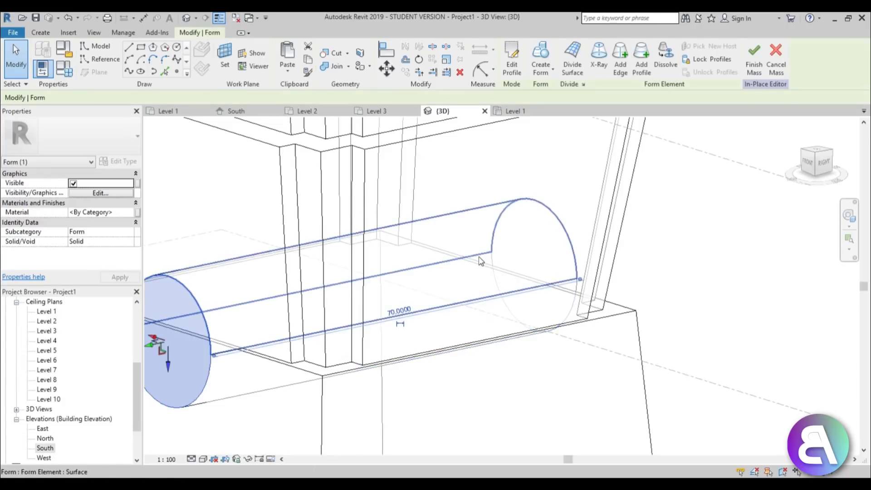
scroll(448, 356, down, 5)
key(Escape)
shift+middle_drag(469, 376, 322, 369)
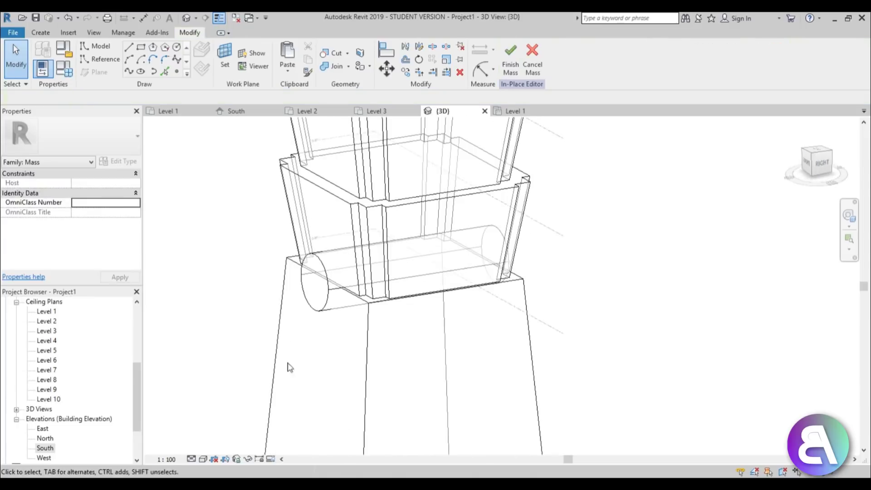
- In the West elevation, draw a 10 m radius circle on reference plane l/r, centred where the vertical reference plane crosses the base's top edge
double_click(44, 457)
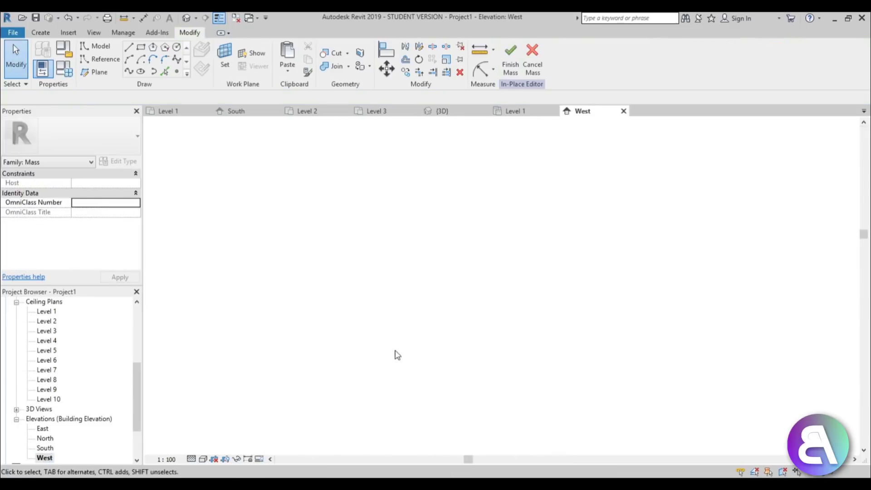
scroll(397, 349, up, 5)
scroll(398, 313, up, 4)
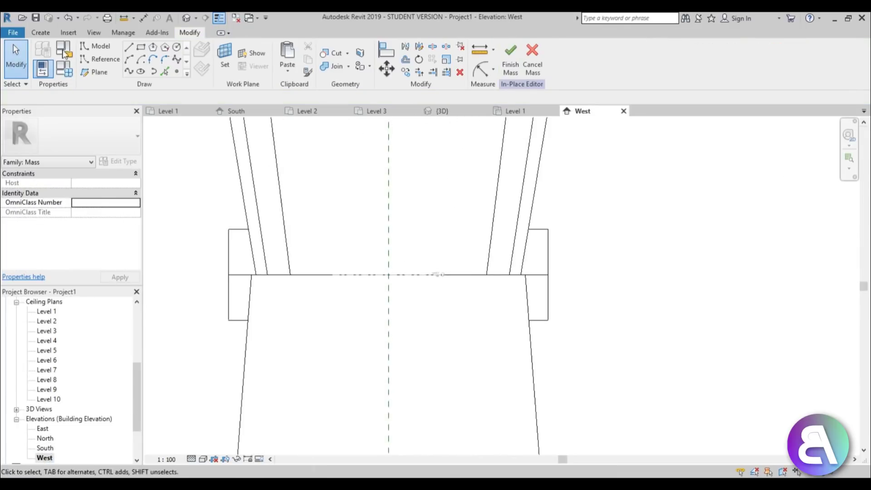
click(177, 47)
click(367, 261)
click(424, 260)
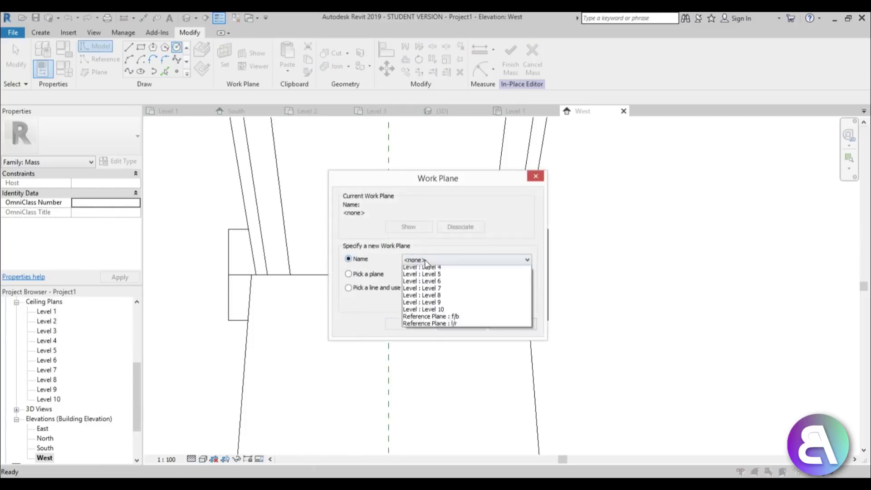
click(454, 355)
click(408, 324)
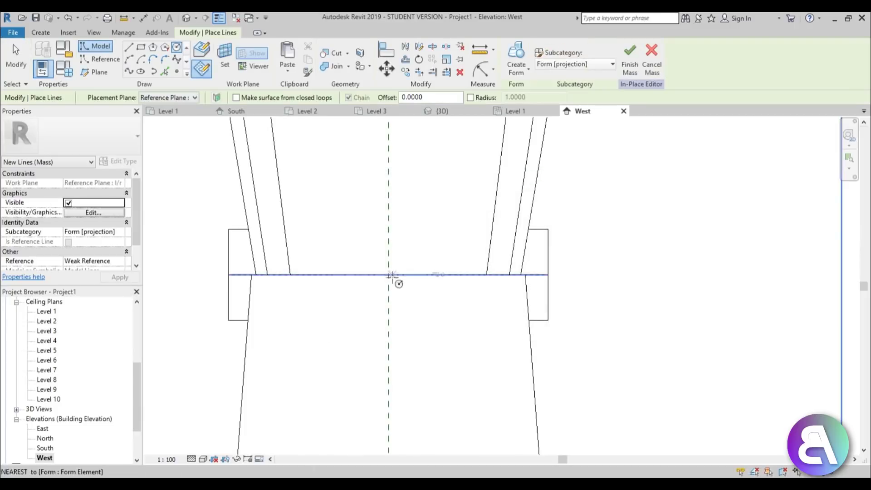
click(389, 275)
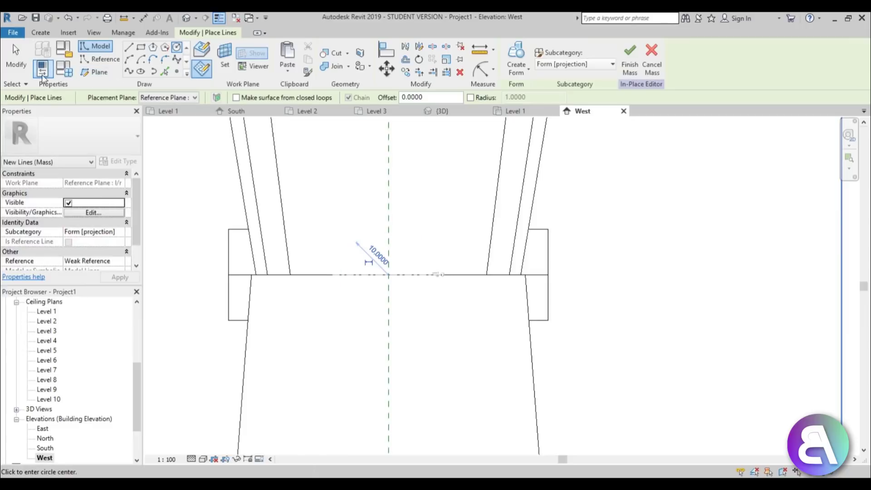
click(16, 57)
- In the 3D view, create a solid cylinder from the new circle and set its length to 35 m
click(185, 20)
shift+middle_drag(390, 254, 390, 227)
scroll(390, 226, up, 3)
click(389, 227)
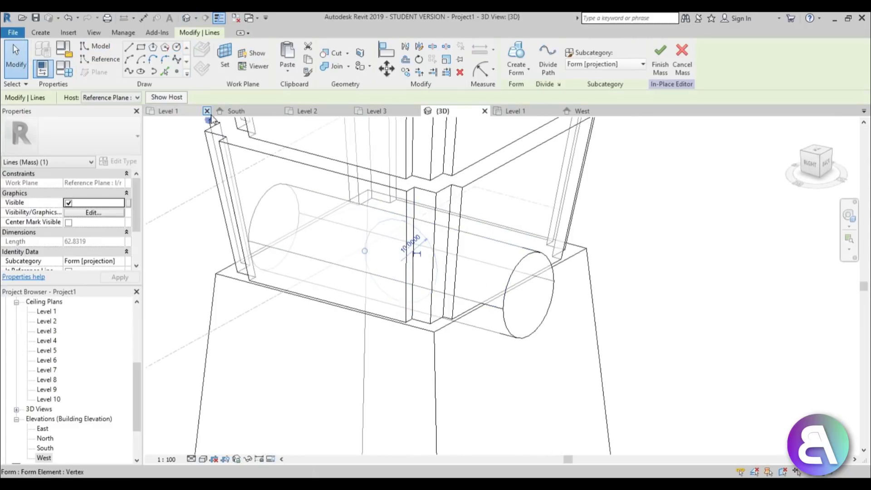
click(516, 53)
click(391, 341)
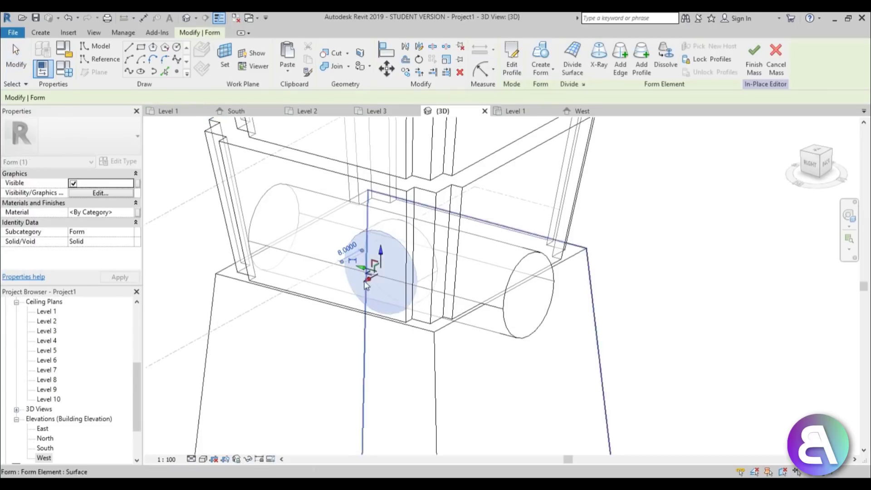
click(348, 249)
text(35)
key(Return)
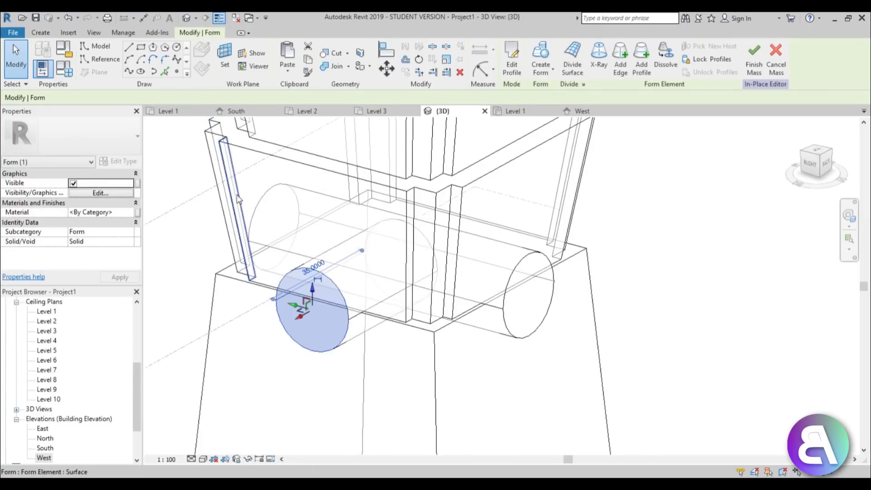
- Select the opposite end face of the second cylinder and extend it through the tower to a length of 70 m
shift+middle_drag(345, 254, 438, 335)
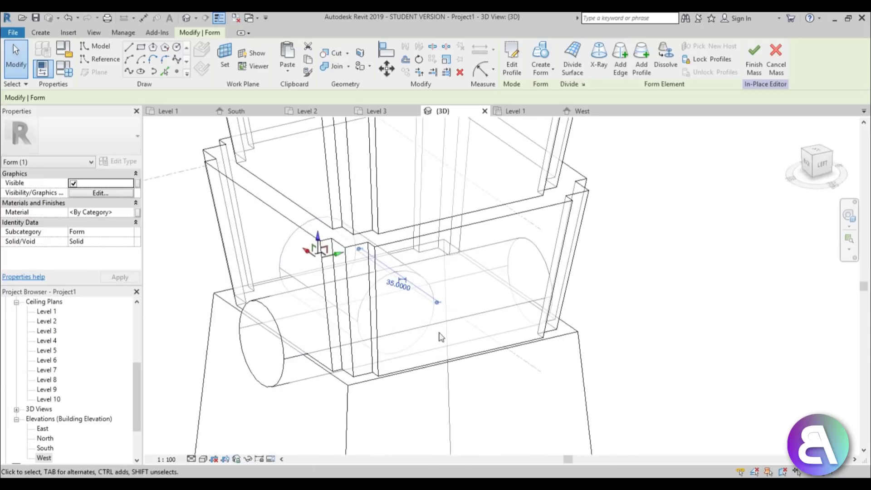
click(416, 280)
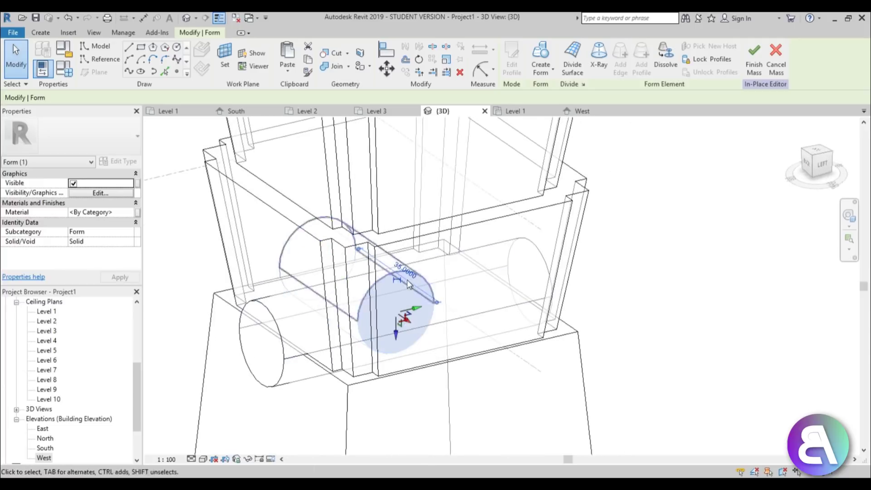
click(411, 273)
text(70)
key(Return)
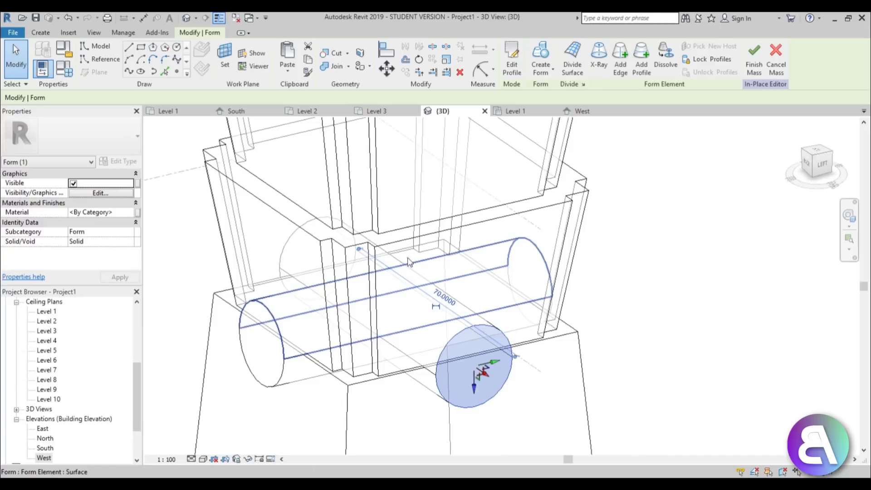
scroll(457, 292, down, 3)
click(458, 290)
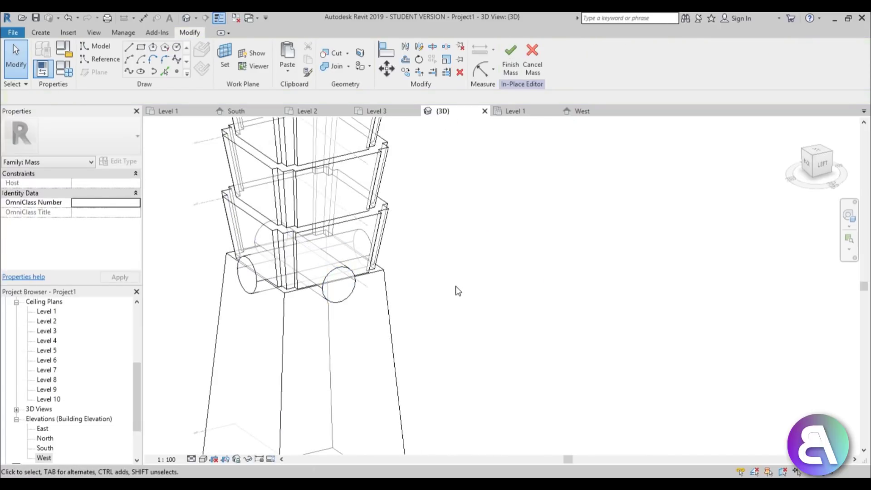
- Examine the stacked modules and the upper end of the tower in the 3D view
scroll(458, 291, down, 2)
scroll(344, 202, down, 3)
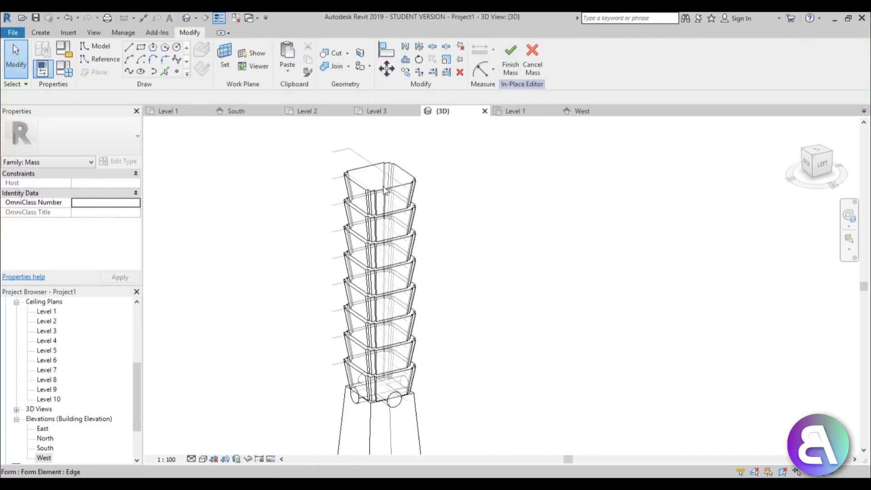
middle_drag(344, 202, 331, 170)
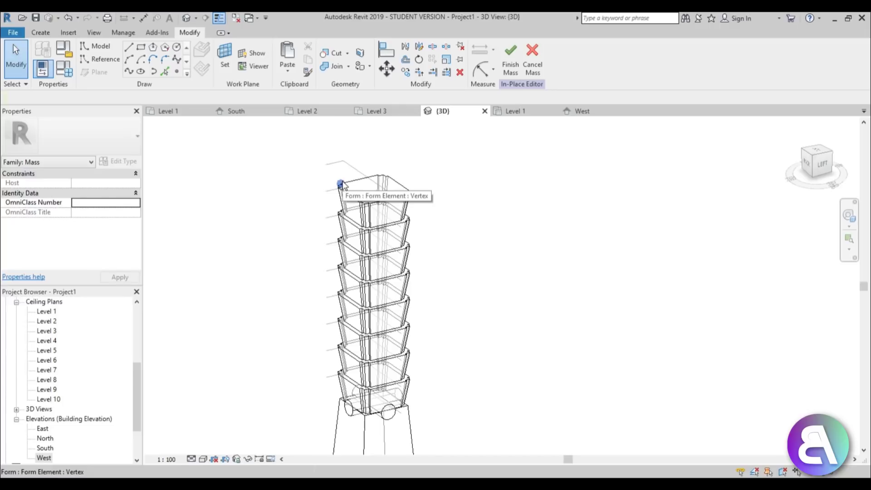
middle_drag(342, 180, 335, 191)
middle_drag(313, 219, 300, 241)
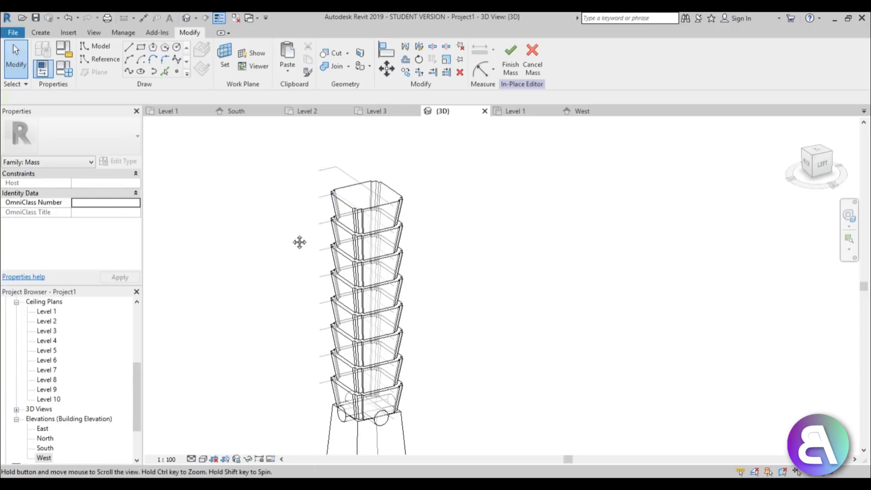
scroll(366, 204, up, 2)
scroll(366, 204, up, 2)
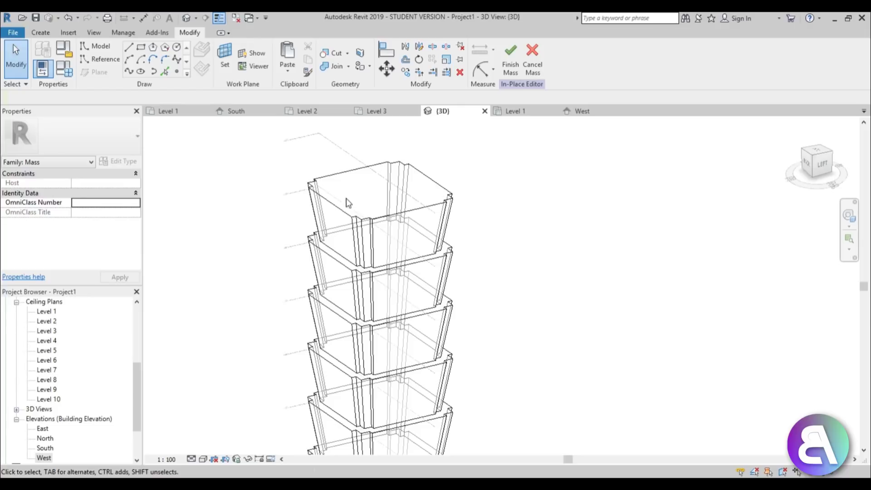
scroll(344, 205, up, 2)
shift+middle_drag(348, 219, 431, 317)
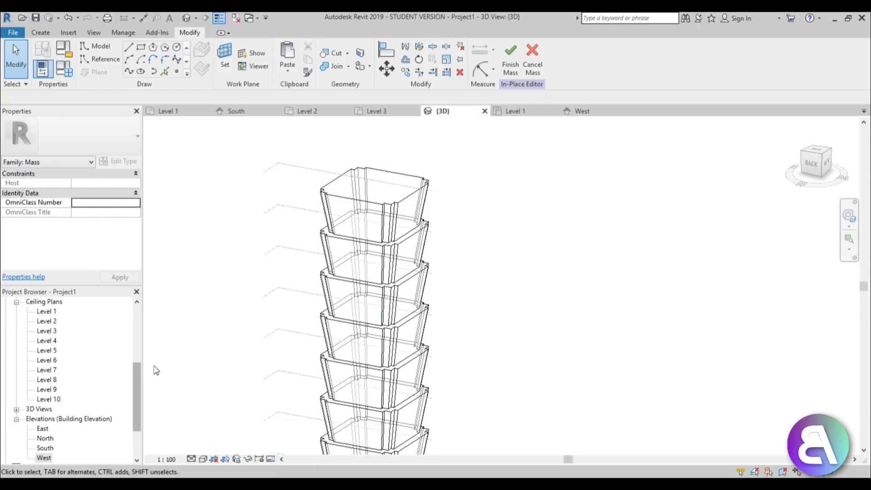
- Finish the mass and, in the South elevation, add a level 6 m above Level 10
click(511, 68)
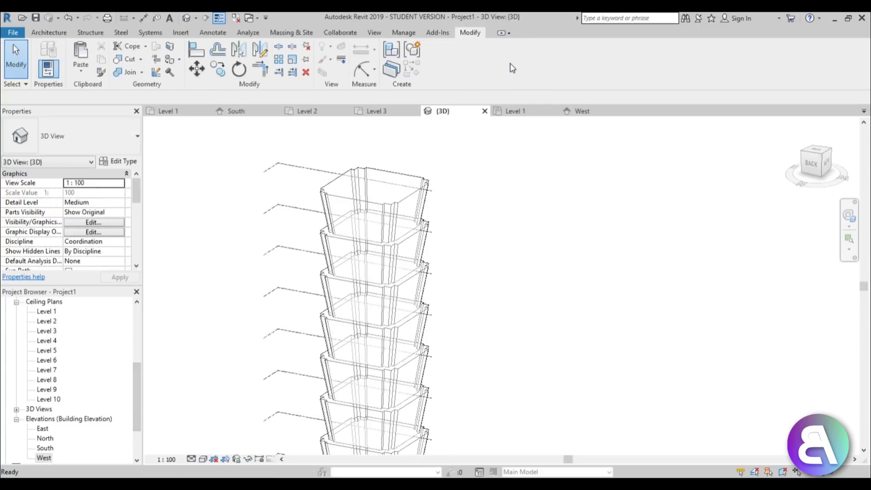
double_click(45, 449)
scroll(356, 336, down, 6)
scroll(418, 297, up, 2)
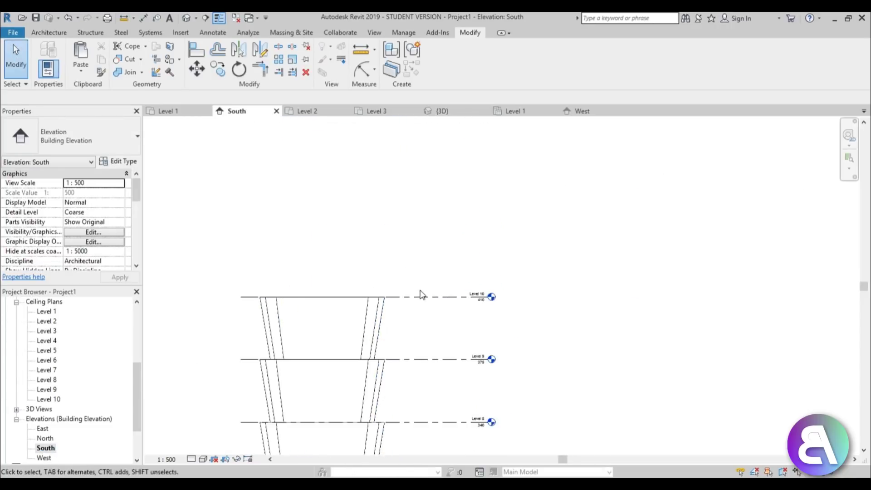
click(418, 297)
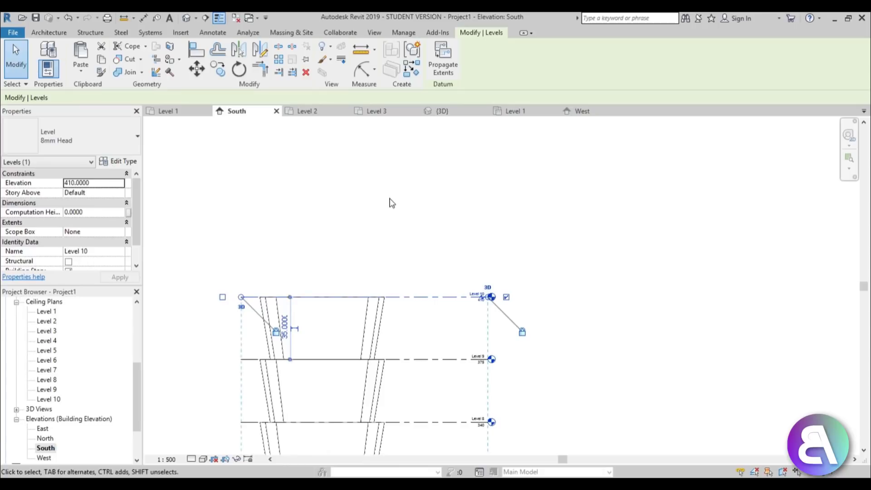
key(l)
key(l)
scroll(272, 284, up, 2)
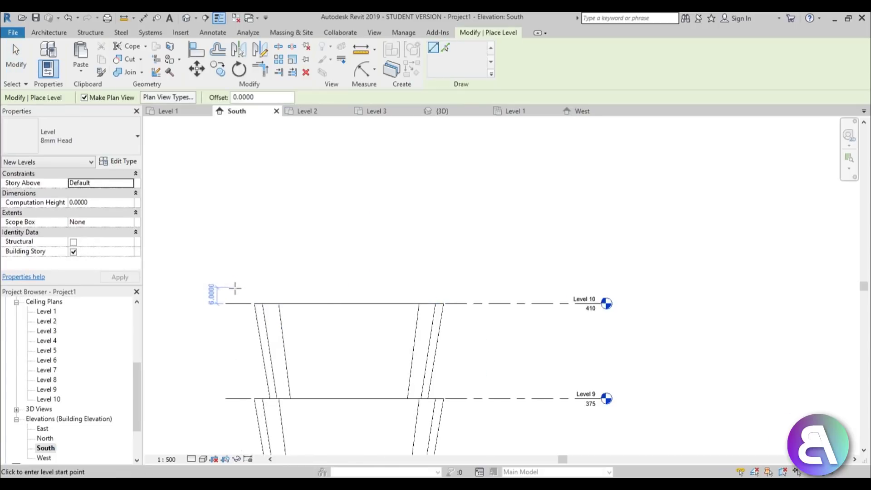
click(235, 287)
click(468, 287)
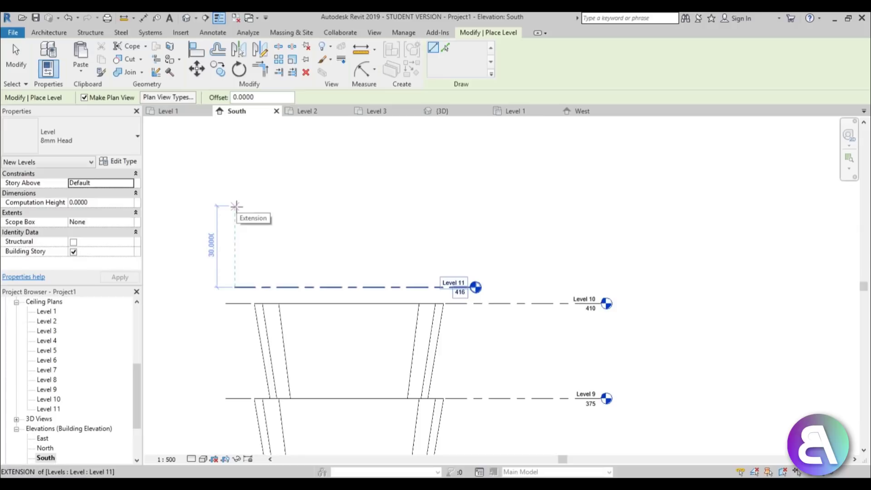
- Add two more levels above the tower in the South elevation, at elevations 446 and 450 m
click(236, 207)
click(475, 206)
click(240, 194)
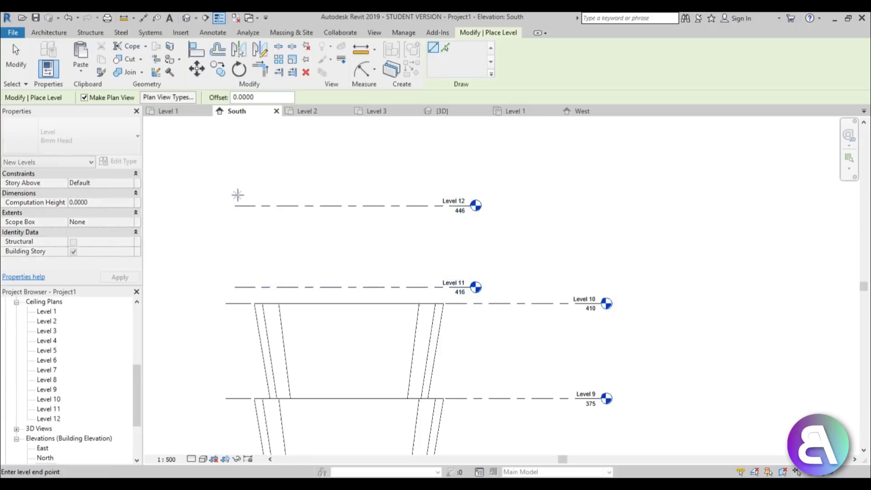
click(476, 195)
key(Escape)
key(Escape)
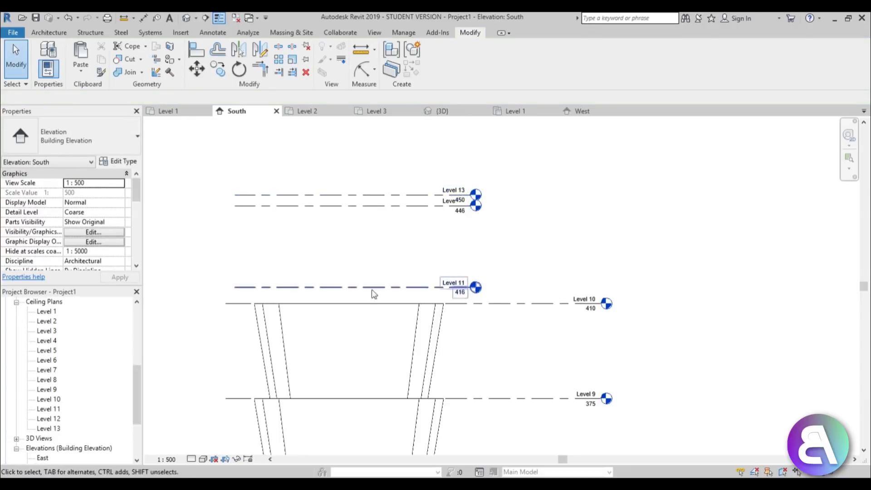
- Reopen the tower mass for in-place editing and open the Level 10 floor plan
scroll(361, 177, down, 3)
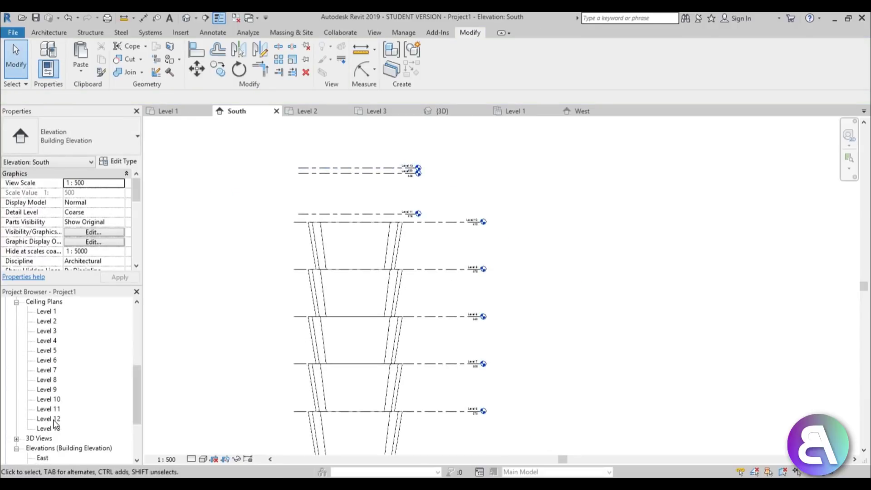
click(317, 272)
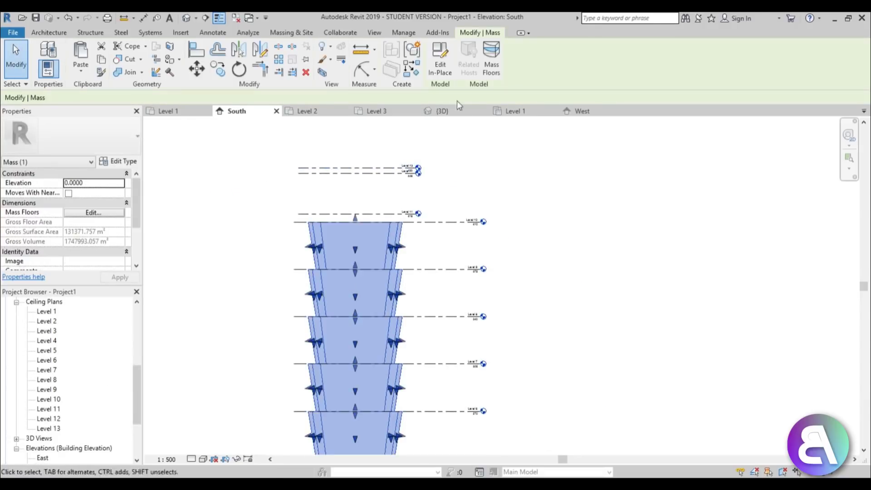
click(440, 64)
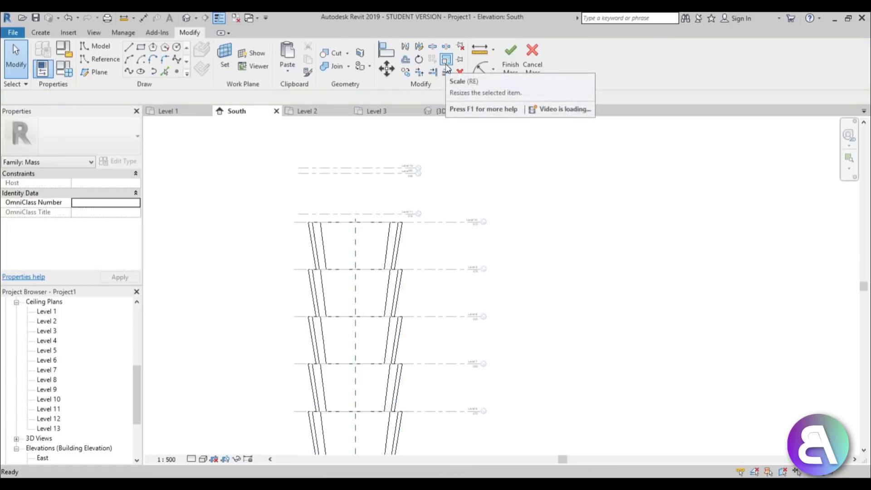
scroll(372, 209, up, 5)
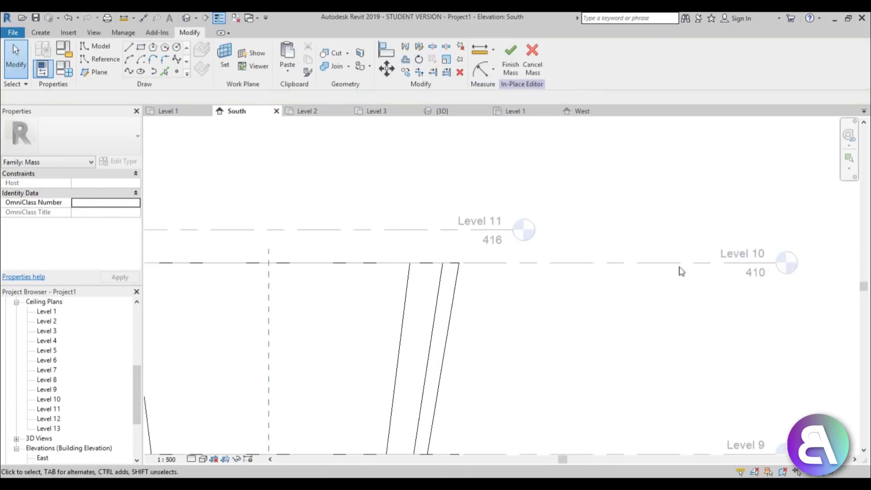
double_click(797, 268)
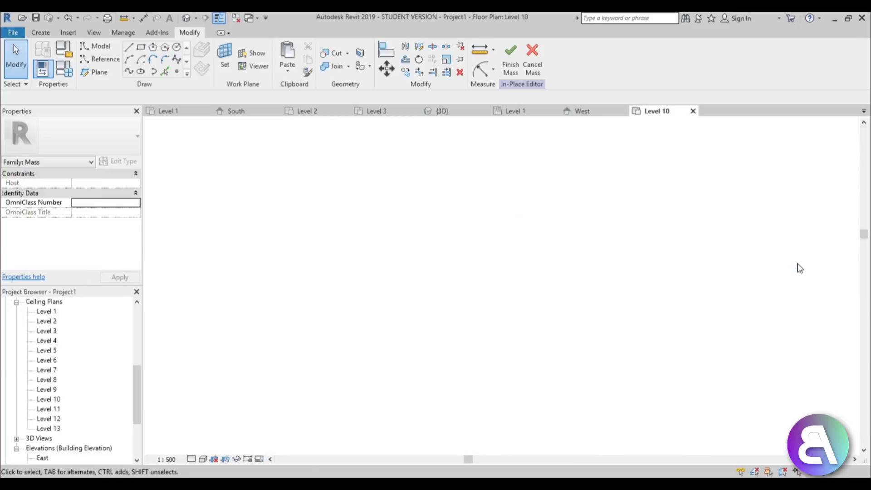
- Set the Level 10 plan's view range to Unlimited for both the bottom and the view depth
key(v)
key(r)
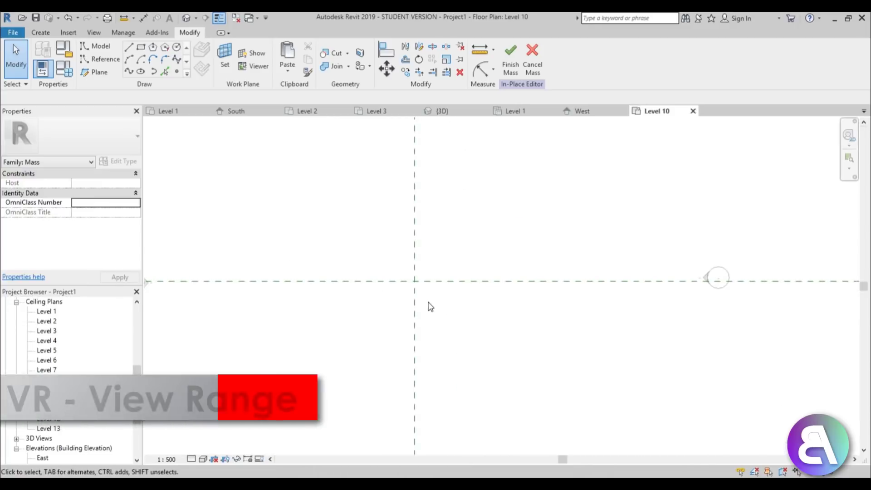
click(242, 205)
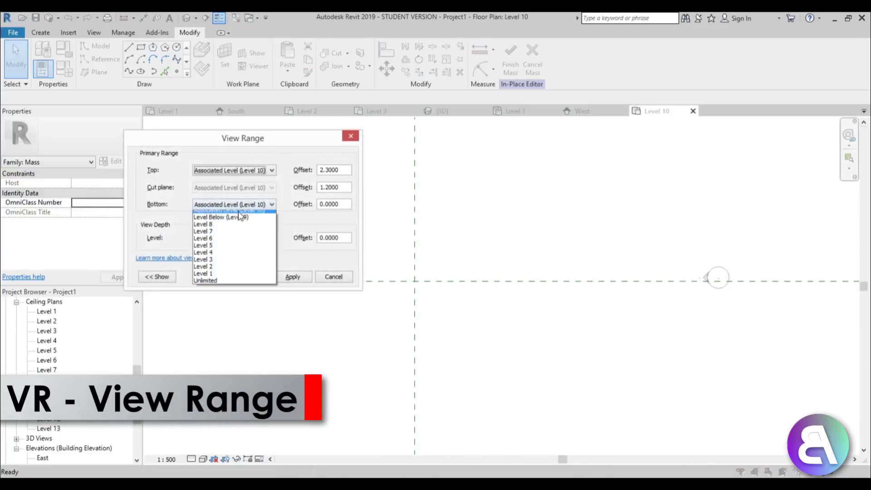
click(206, 284)
click(222, 239)
click(218, 306)
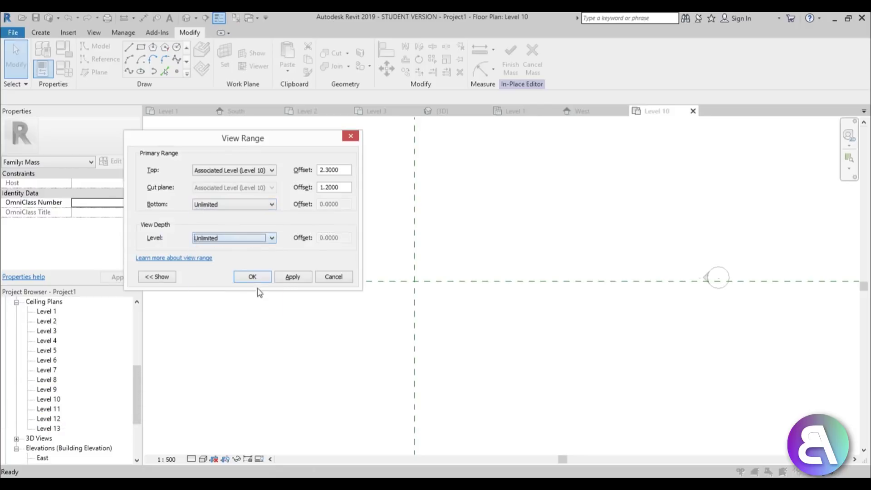
click(292, 277)
click(252, 277)
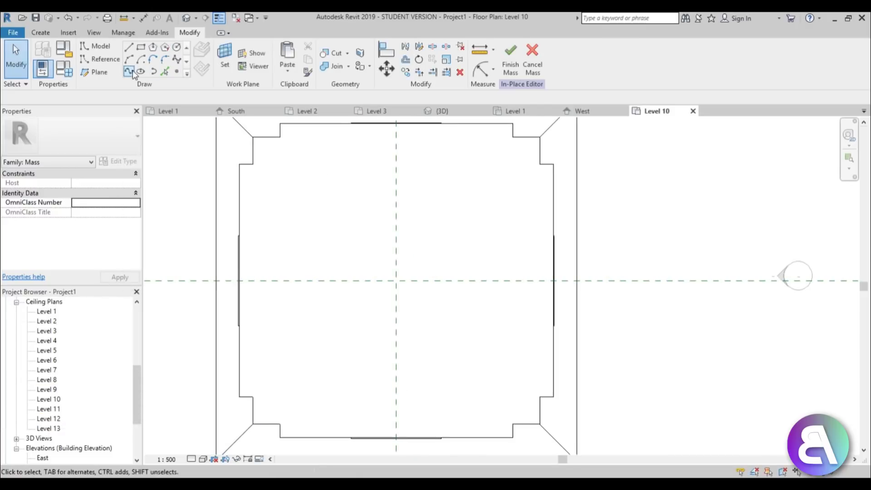
- Sketch a rectangle about 22.4 by 25.9 m around the reference plane intersection on Level 10
click(143, 50)
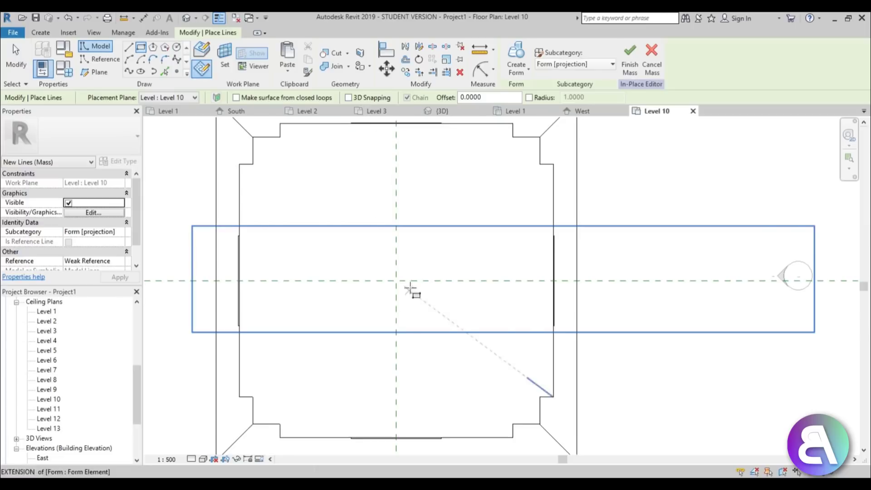
click(351, 220)
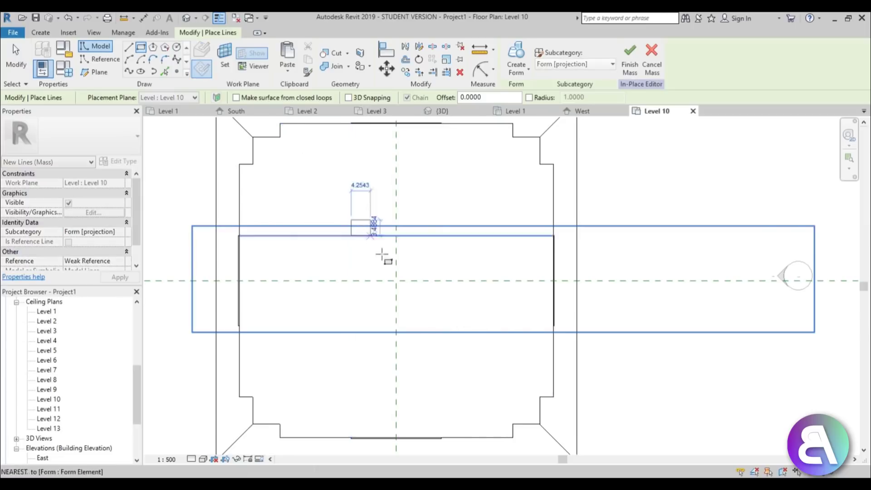
click(451, 337)
key(Escape)
key(Escape)
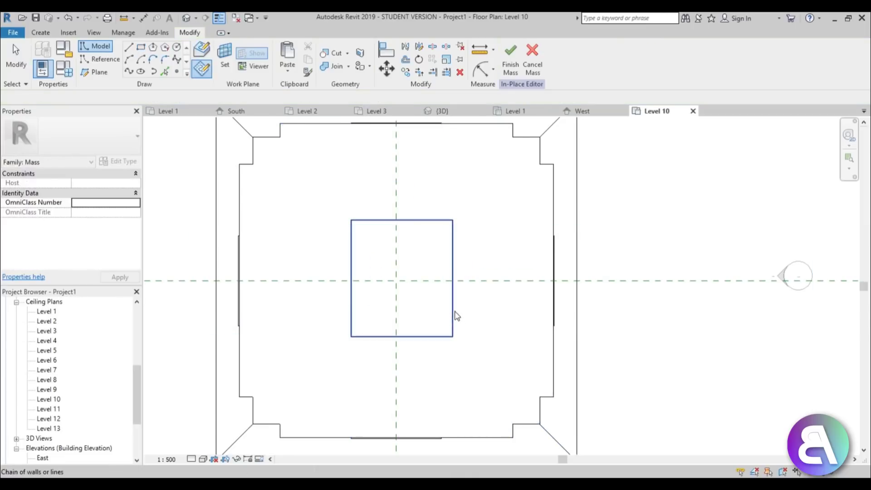
- Set the right side of the rectangle 10 m from the vertical reference plane
click(452, 315)
drag(382, 336, 397, 337)
click(427, 350)
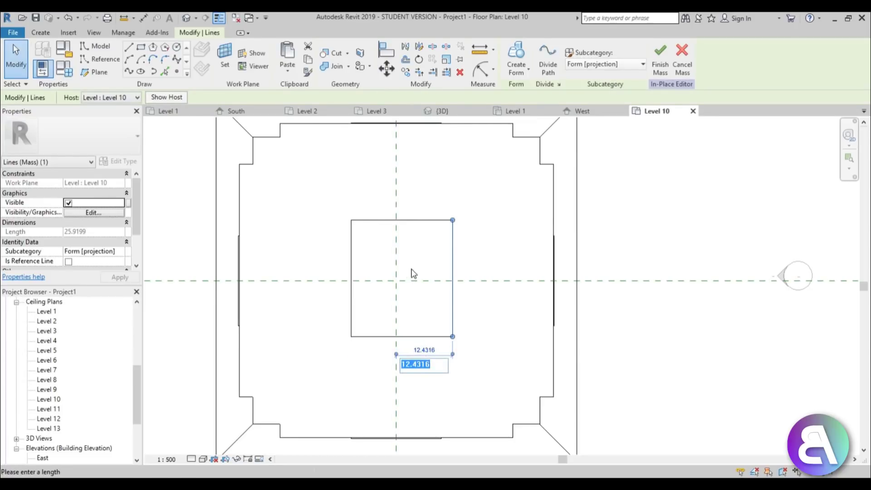
text(10)
key(Return)
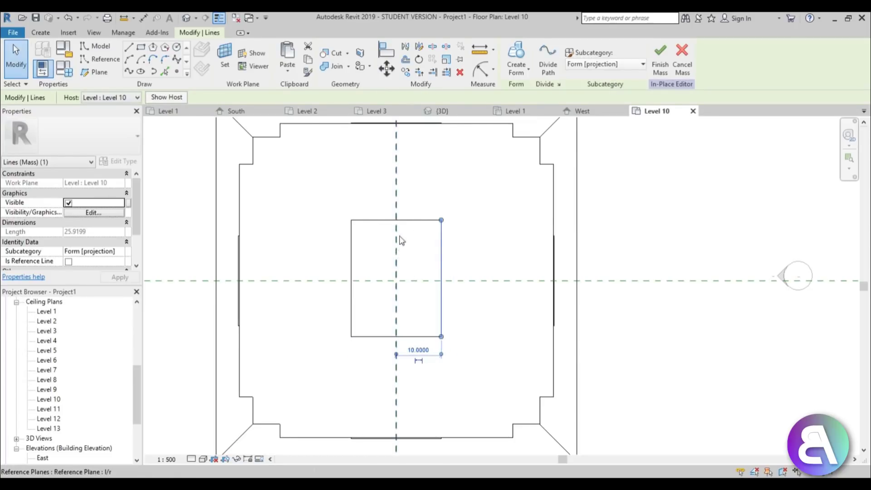
- Set the upper side of the rectangle 10 m from the horizontal reference plane
click(414, 221)
drag(453, 336, 453, 268)
click(453, 252)
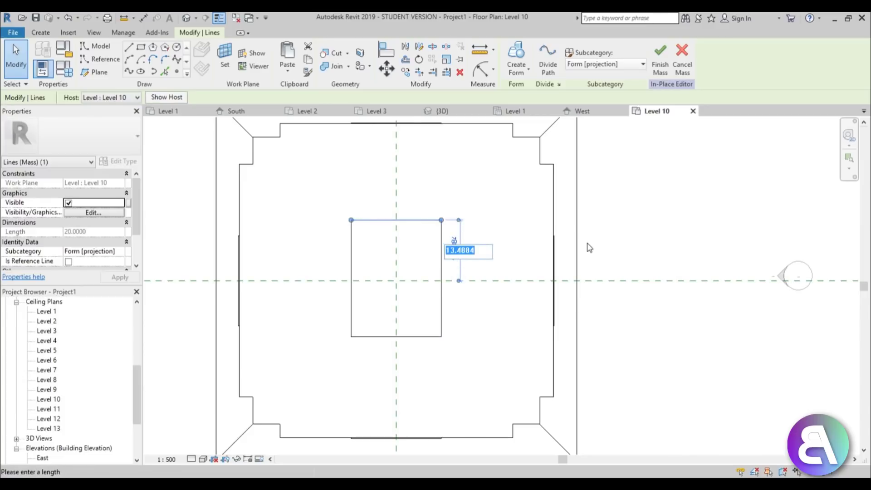
text(10)
key(Return)
- Move the lower side of the rectangle so it lies 20 m from the upper side
click(399, 337)
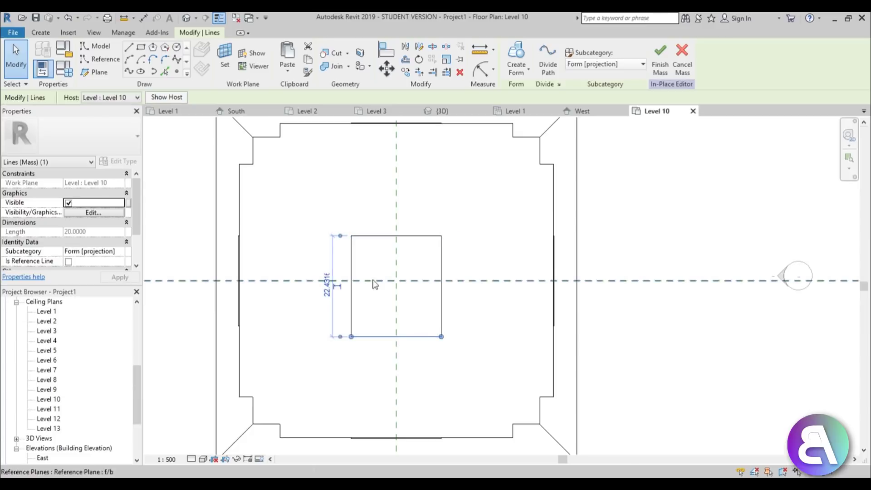
click(327, 284)
text(20)
key(Return)
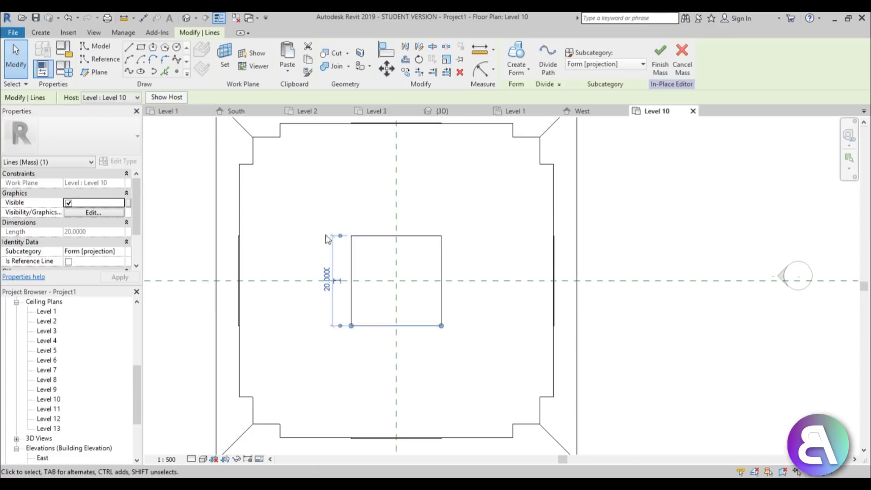
click(351, 259)
scroll(401, 290, up, 3)
key(Escape)
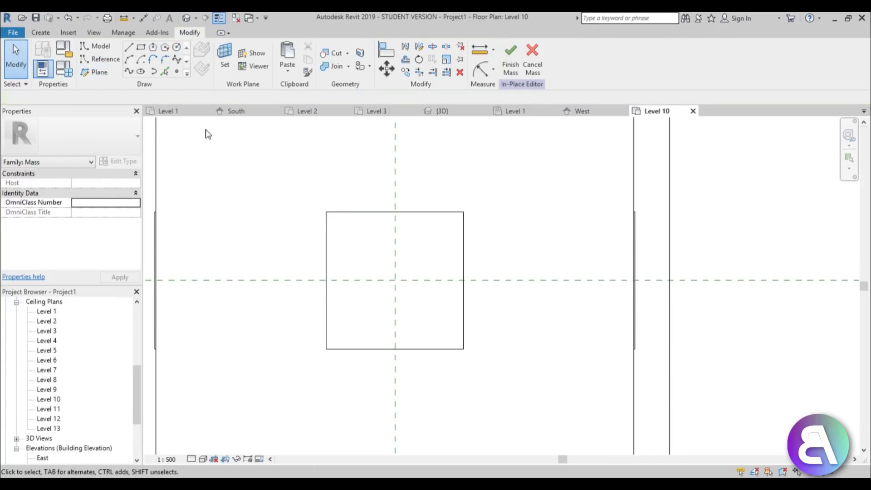
scroll(370, 242, down, 5)
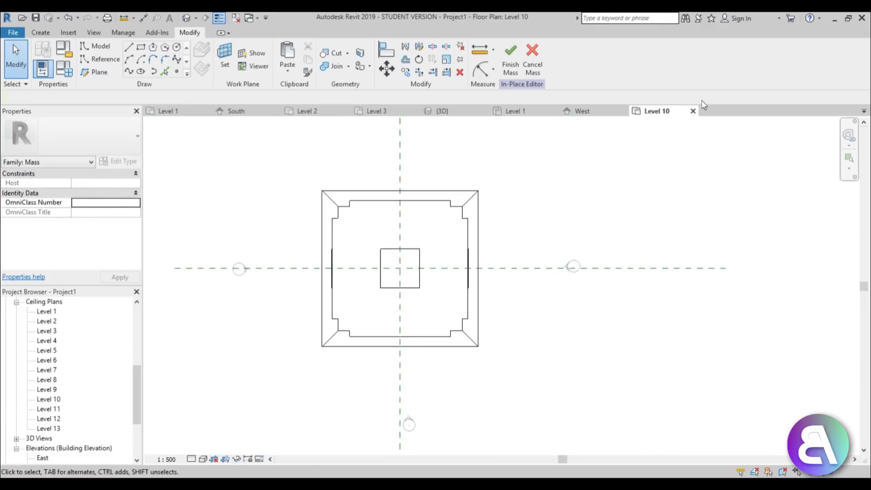
double_click(59, 410)
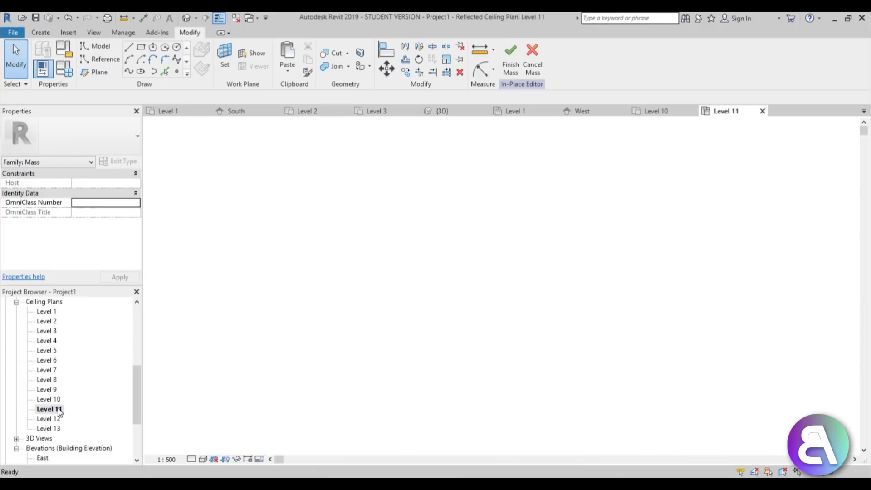
middle_drag(337, 287, 339, 307)
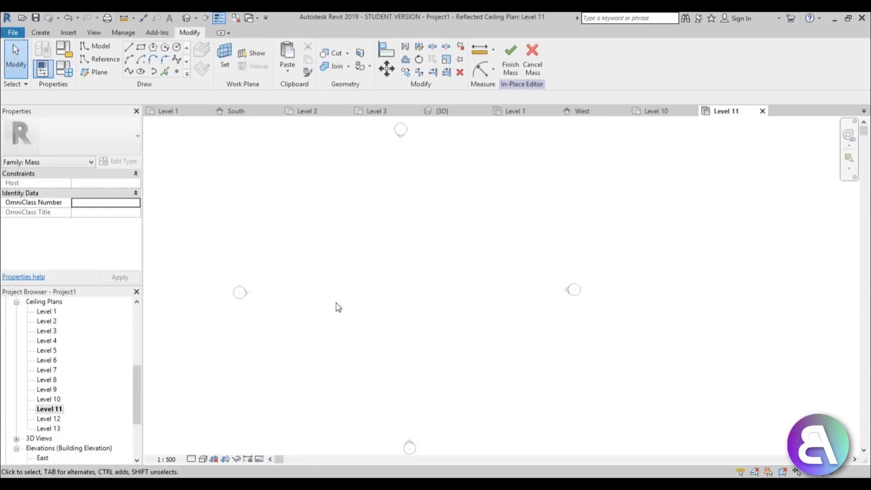
key(v)
key(r)
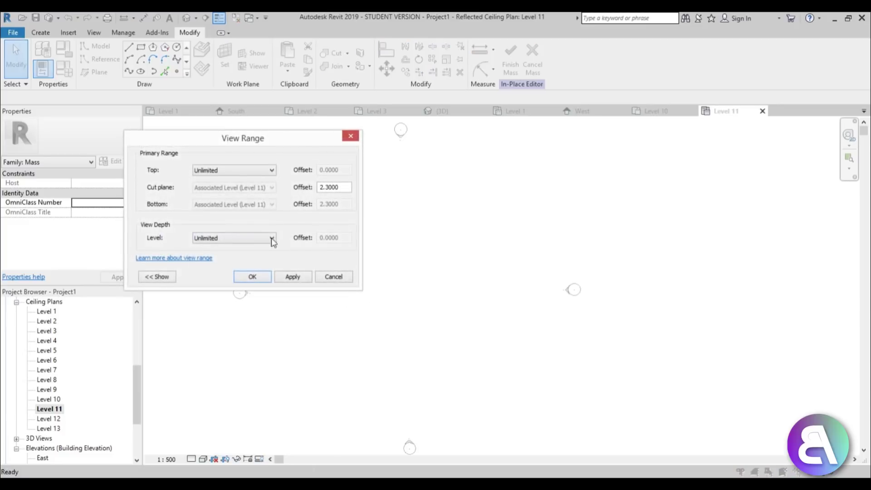
click(231, 236)
click(227, 236)
click(297, 277)
click(250, 278)
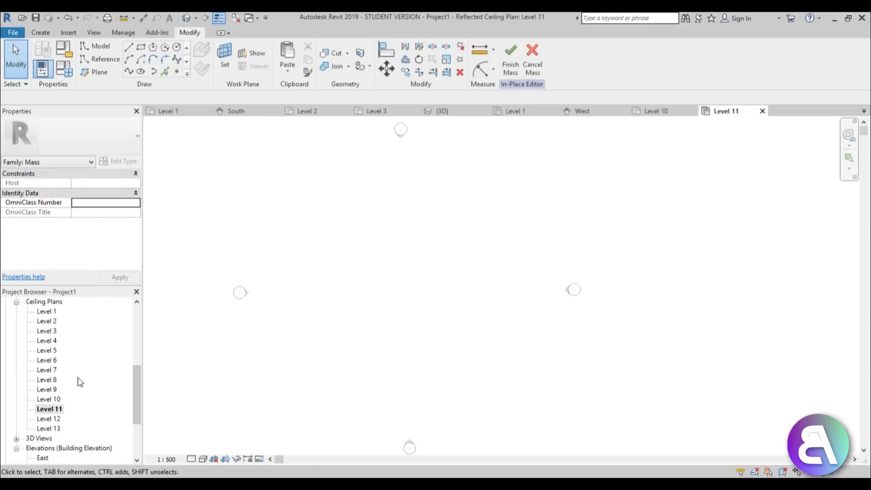
- Open the Level 11 floor plan and set its view range to Unlimited for both the bottom and the view depth
double_click(43, 302)
scroll(53, 352, up, 2)
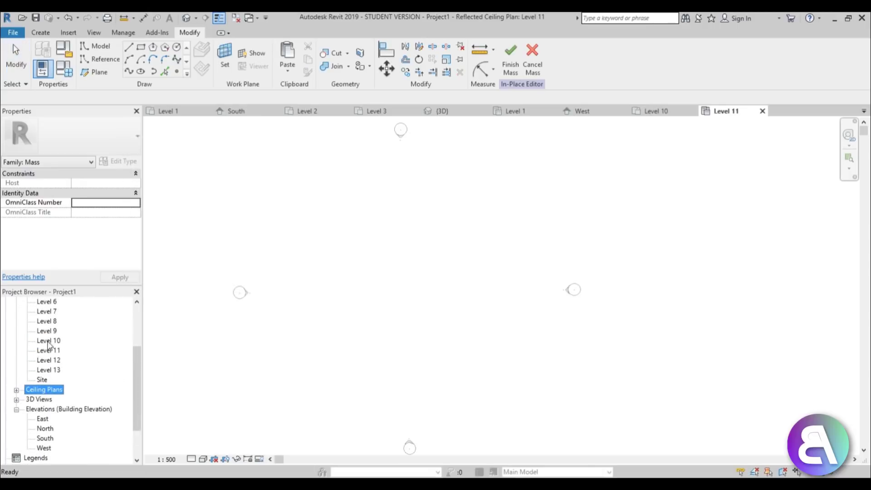
double_click(53, 352)
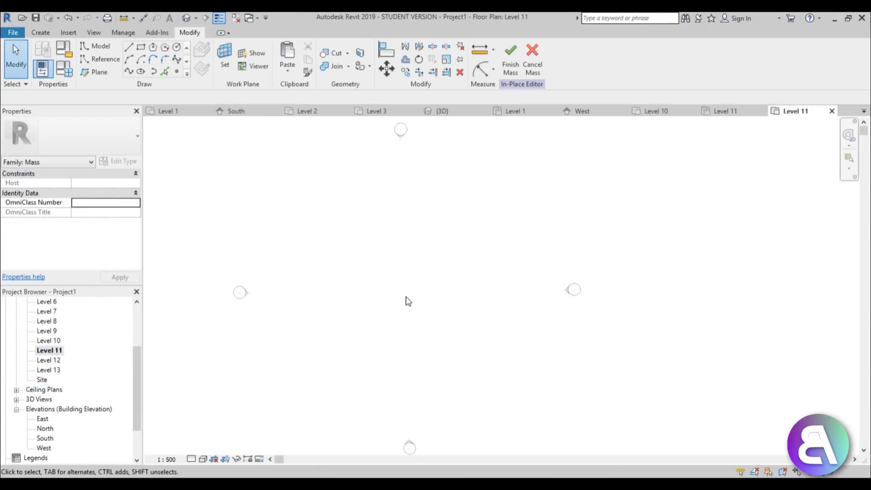
key(v)
key(r)
click(271, 238)
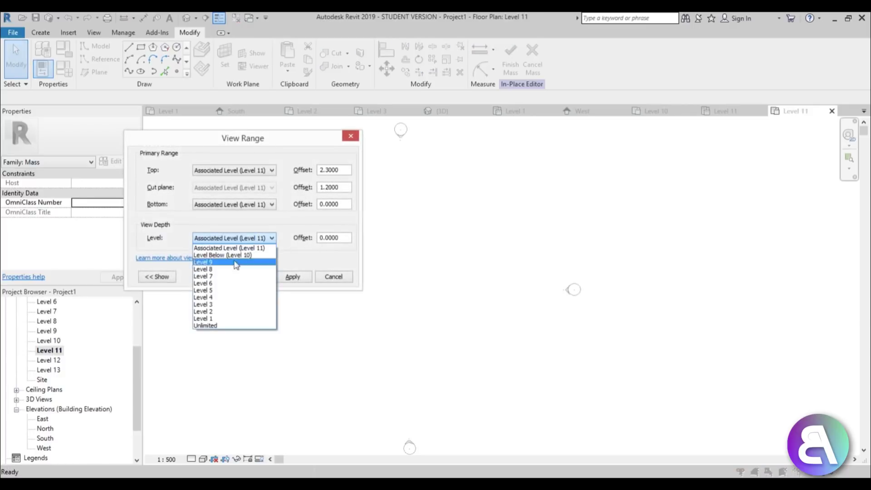
click(206, 326)
click(224, 209)
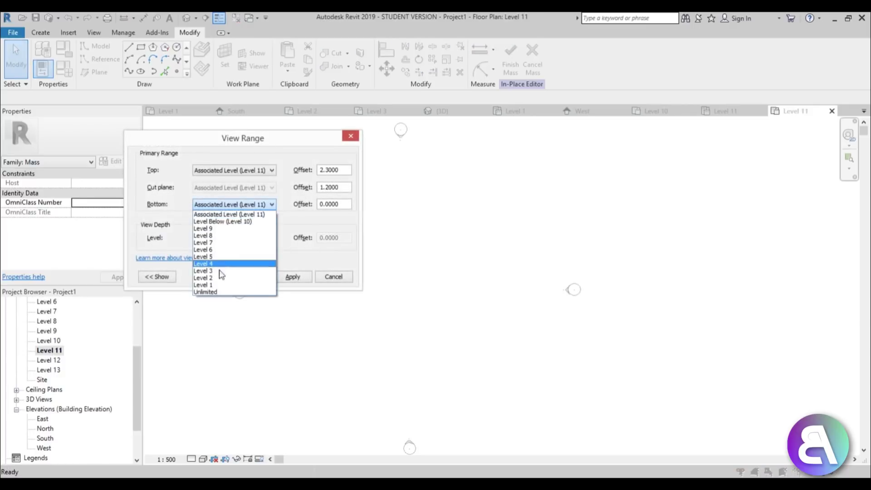
click(215, 292)
click(292, 278)
click(253, 277)
scroll(315, 301, up, 5)
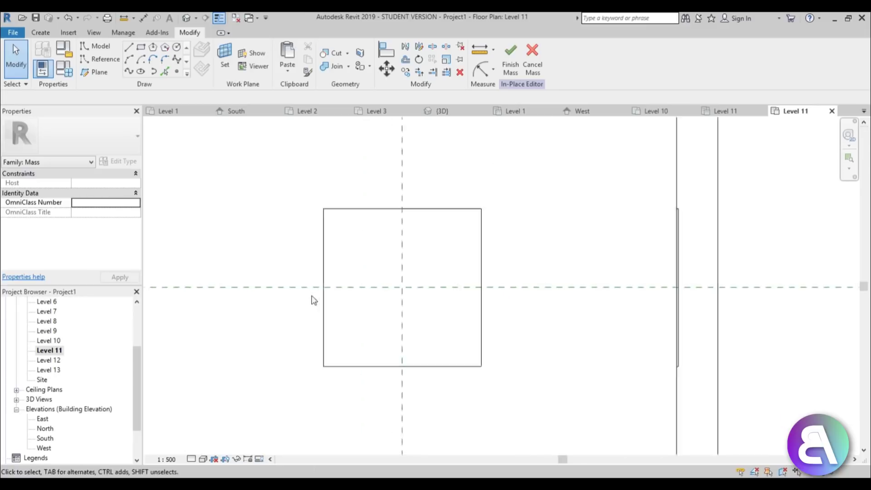
- Draw a rectangle on Level 11 offset 2 m inward from the 20 m square
click(141, 48)
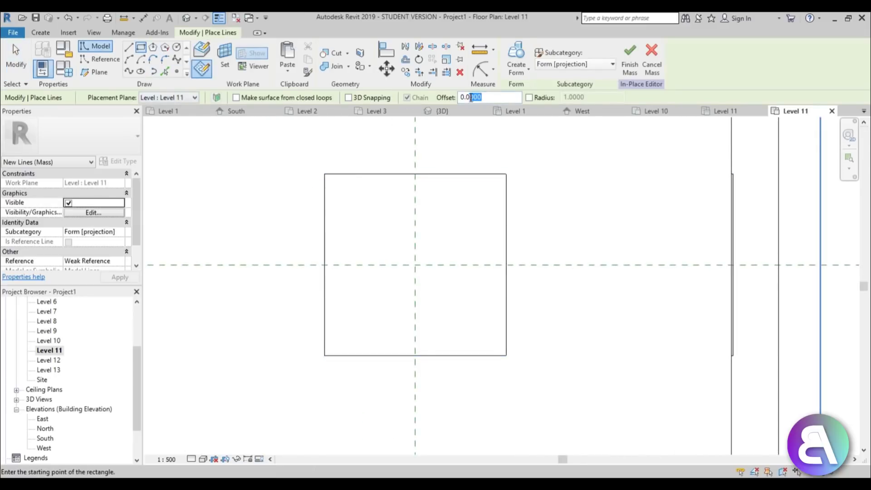
text(2)
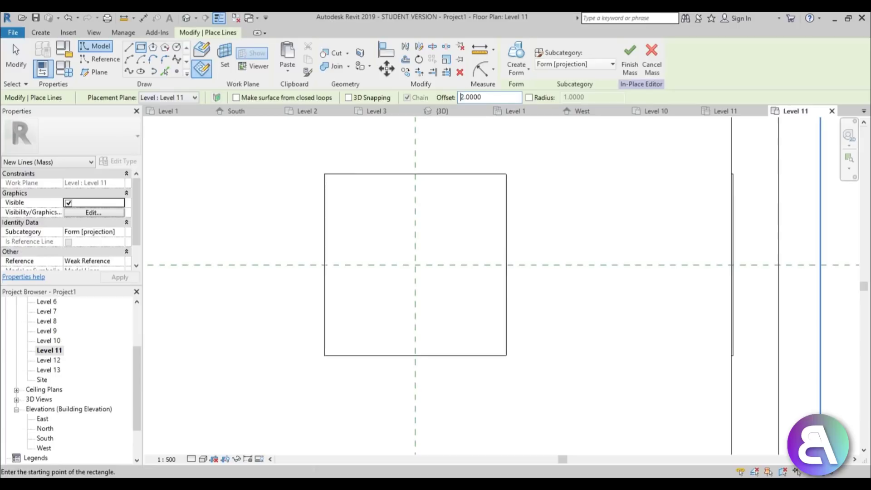
click(325, 173)
click(506, 356)
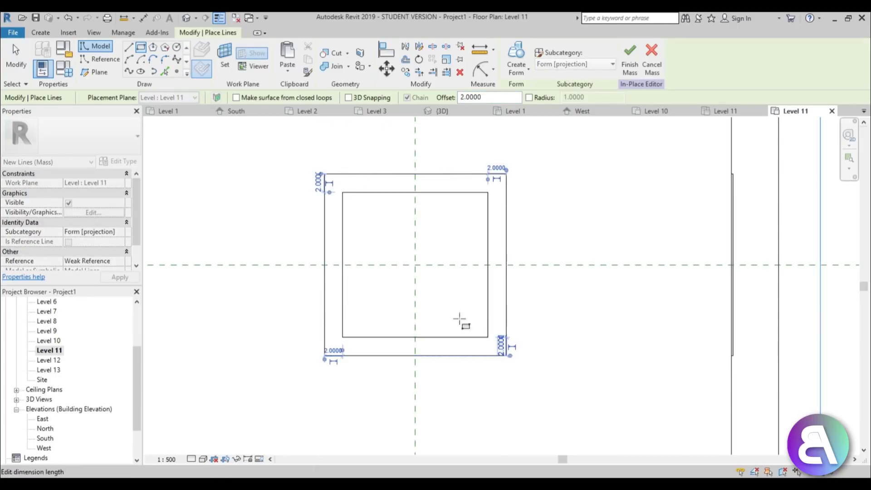
- Open the Level 12 floor plan and set its view range to Unlimited for both the bottom and the view depth
double_click(53, 361)
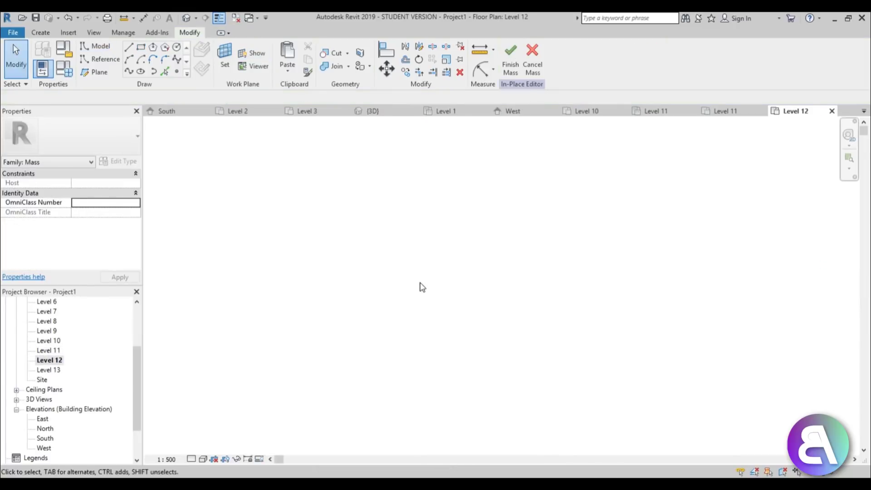
key(v)
key(r)
click(245, 204)
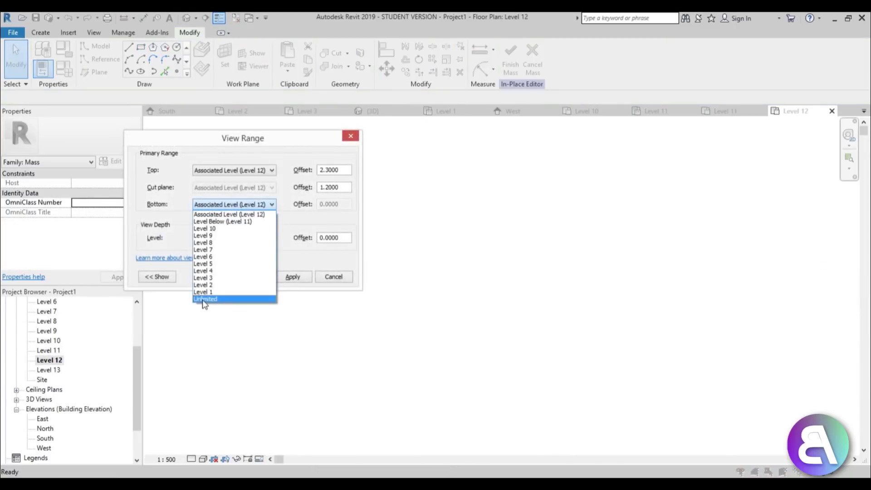
click(204, 300)
click(225, 240)
click(209, 333)
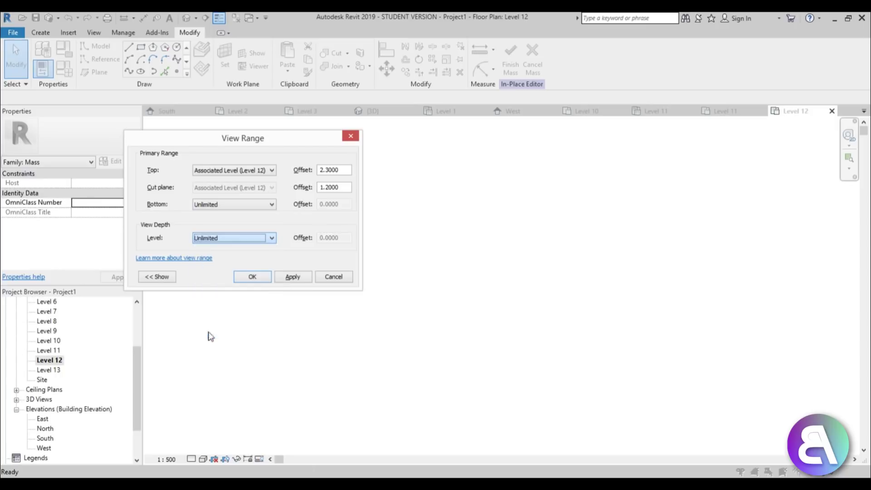
click(293, 276)
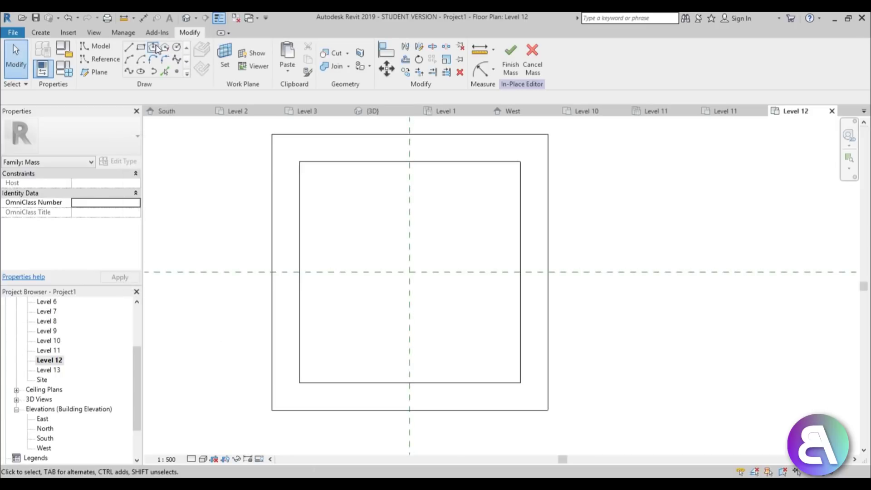
- Draw a 24 m square on Level 12, offset 2 m outward from the 20 m square
click(141, 48)
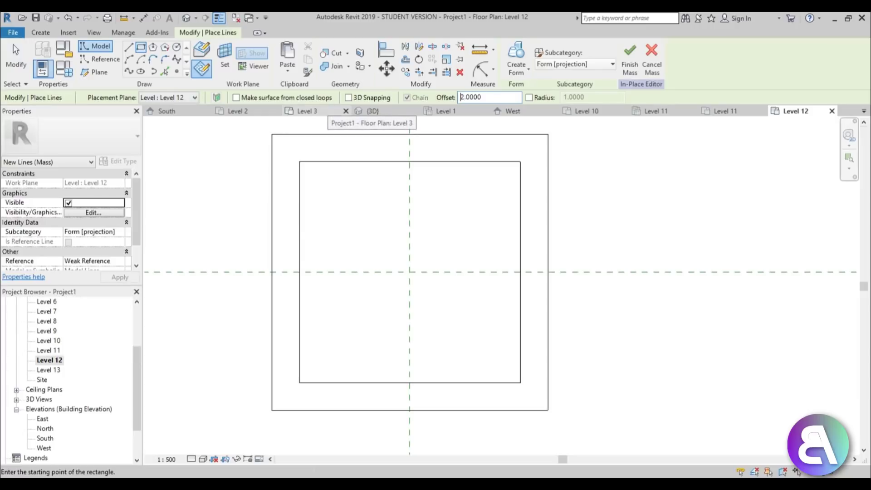
click(271, 134)
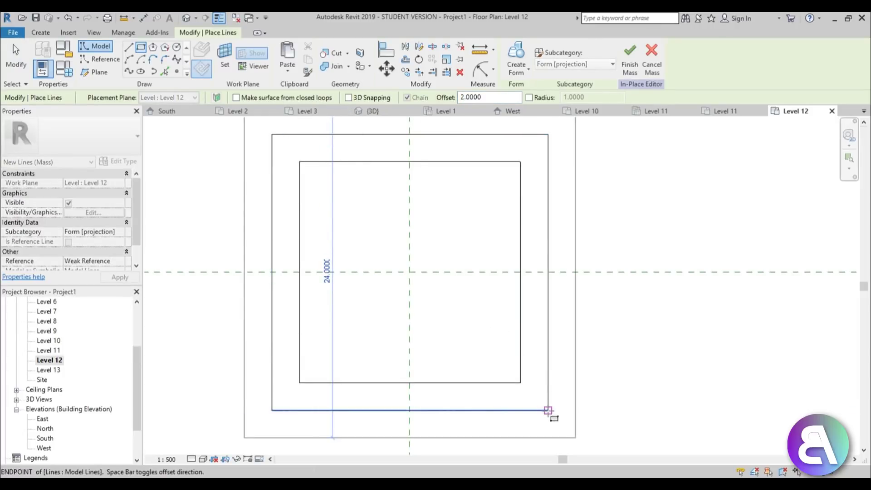
click(502, 339)
scroll(414, 240, down, 2)
key(Escape)
key(Escape)
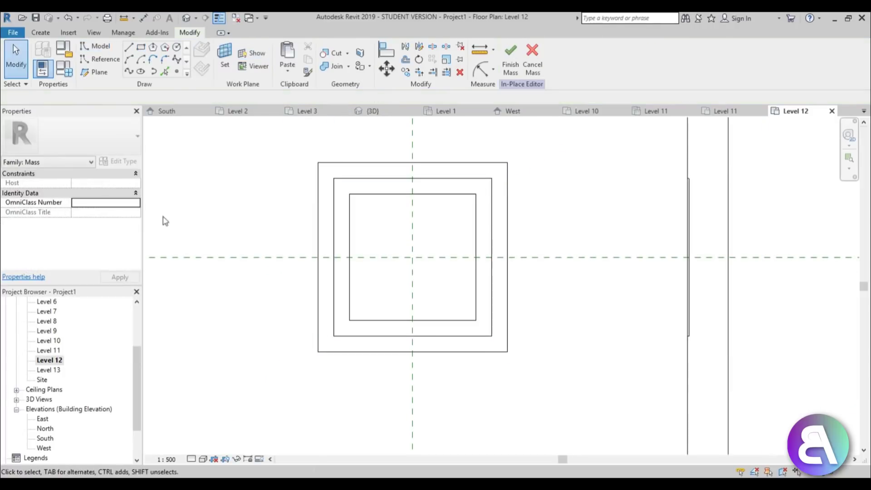
- Open the Level 13 floor plan and set its view range to Unlimited for both the bottom and the view depth
double_click(49, 370)
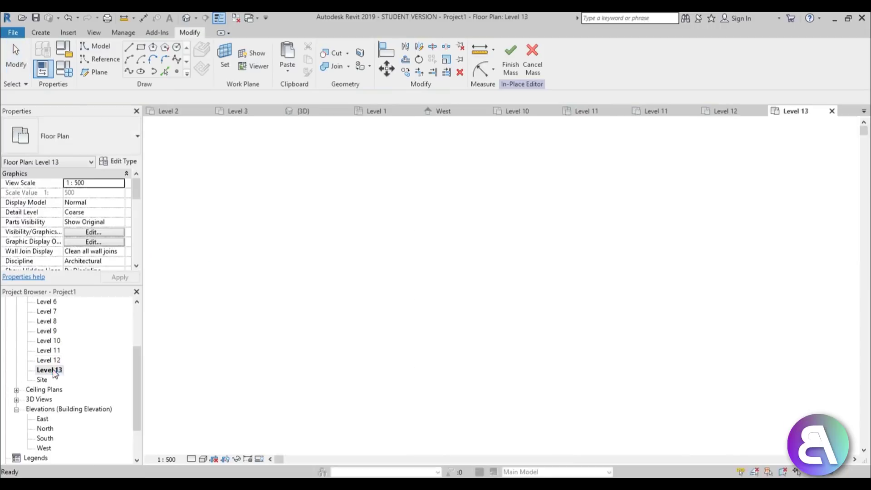
key(v)
key(r)
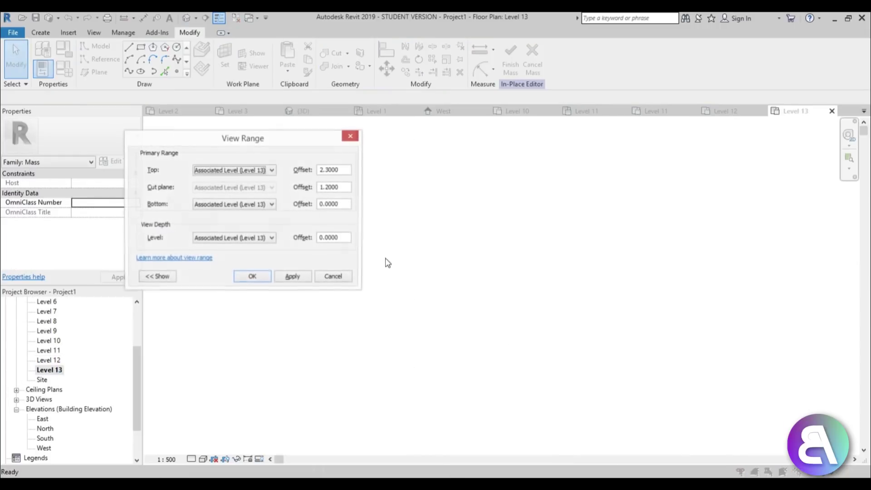
click(236, 205)
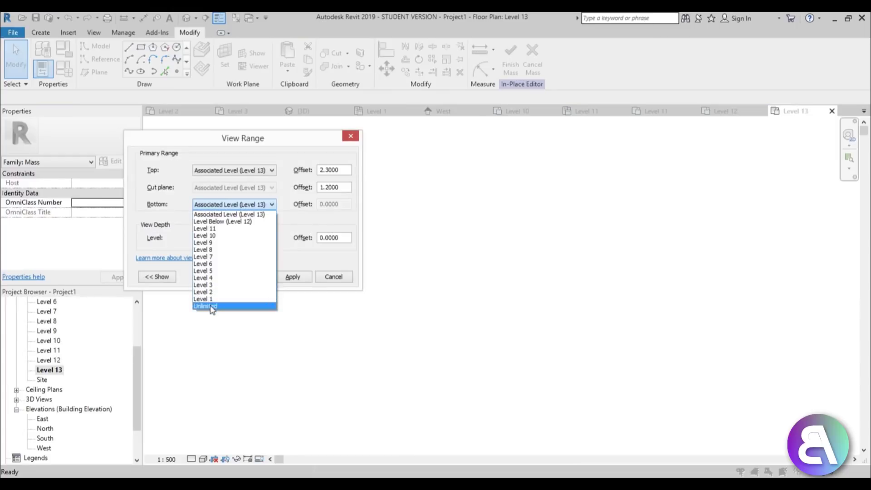
click(214, 305)
click(225, 239)
click(208, 340)
click(292, 277)
click(251, 277)
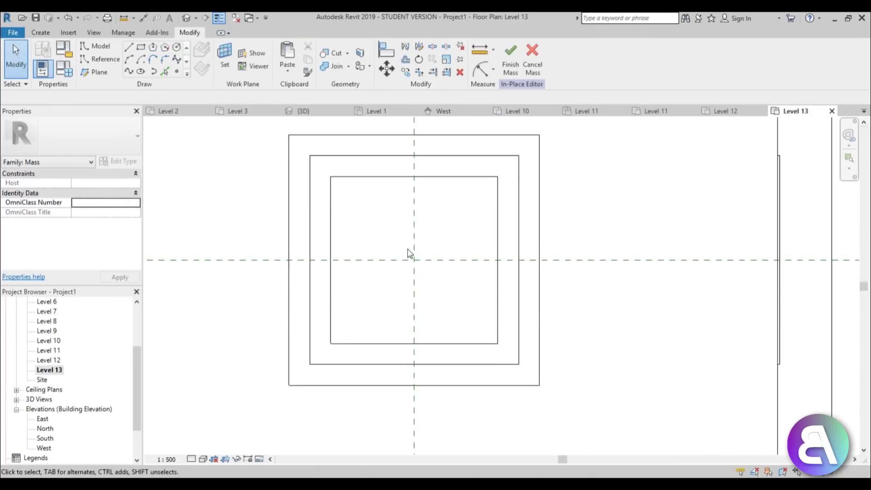
- Draw a rectangle on Level 13 offset 1 m inward from the innermost square
click(141, 47)
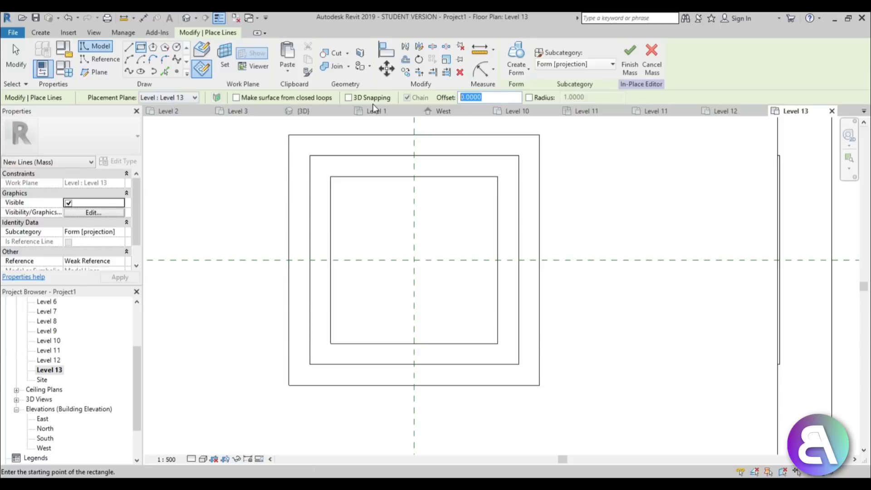
click(330, 177)
click(497, 343)
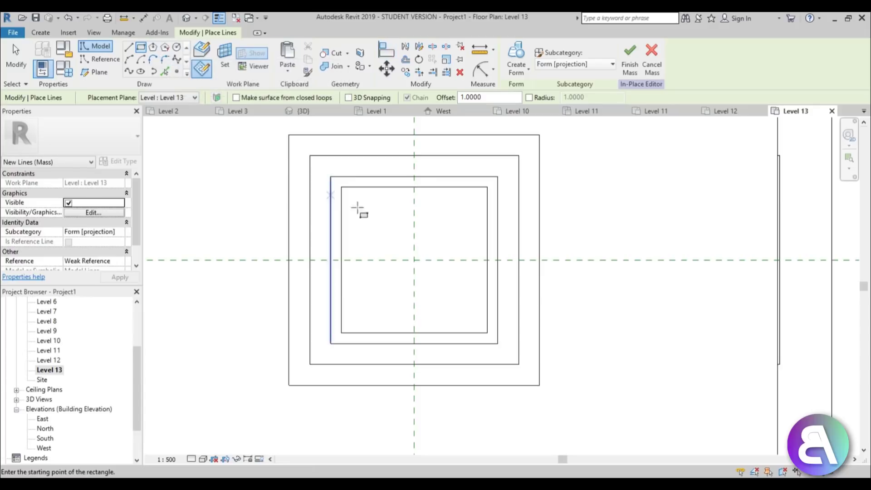
- Draw a 1.7 m square on Level 13 centred on the intersection of the two reference planes
scroll(404, 249, up, 3)
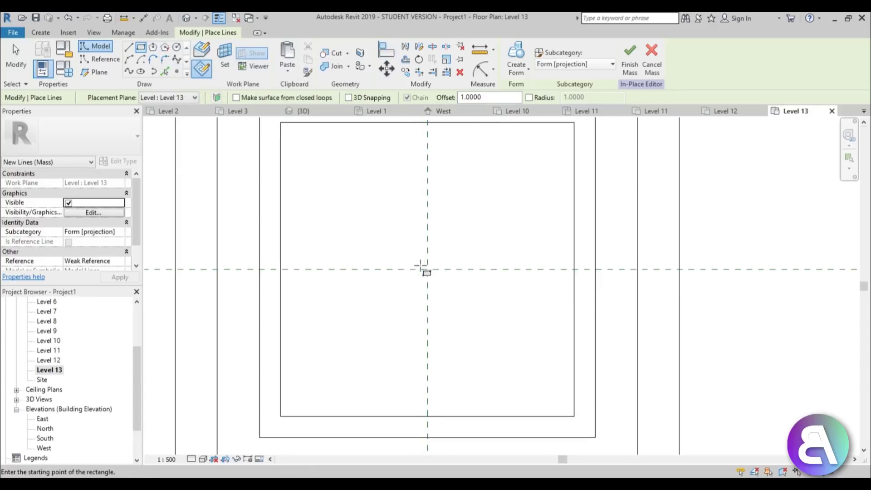
scroll(428, 268, up, 4)
click(431, 275)
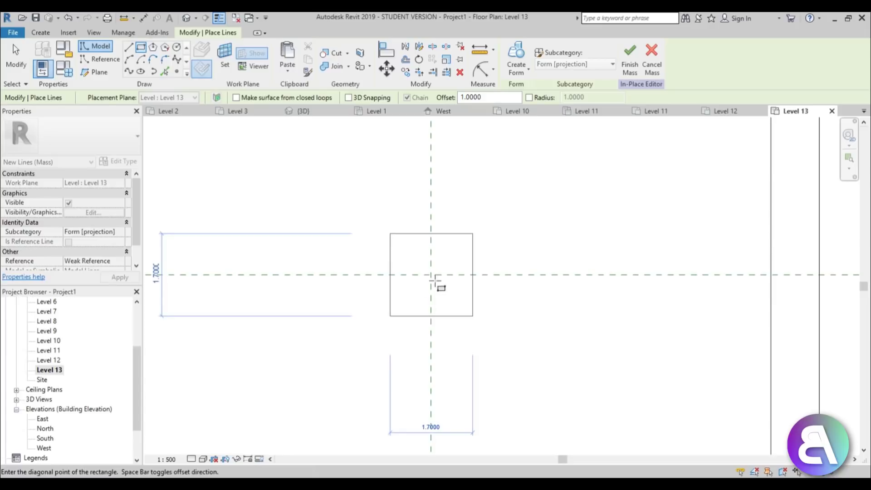
click(444, 286)
scroll(380, 267, down, 2)
key(Escape)
key(Escape)
scroll(444, 324, up, 2)
scroll(381, 306, down, 1)
click(319, 289)
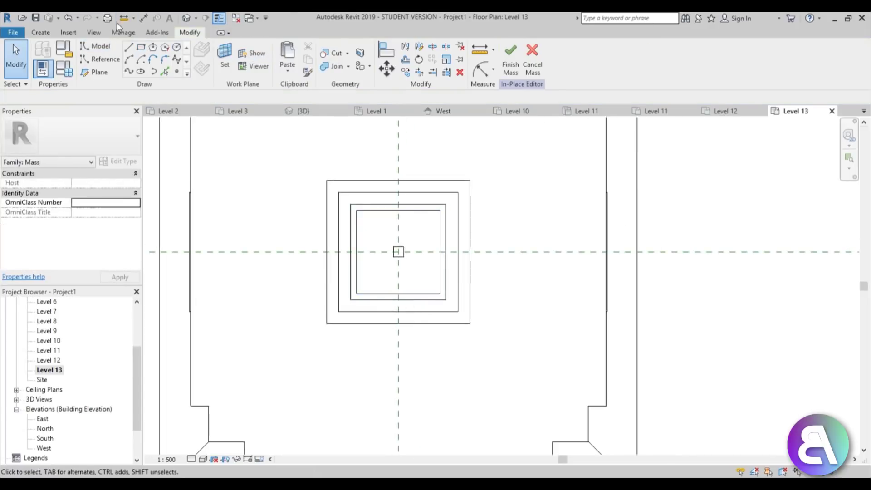
- In the 3D view, create a solid form between the Level 10 and Level 11 squares
click(186, 18)
scroll(440, 286, down, 2)
middle_drag(415, 281, 414, 358)
scroll(363, 245, up, 4)
drag(320, 313, 460, 175)
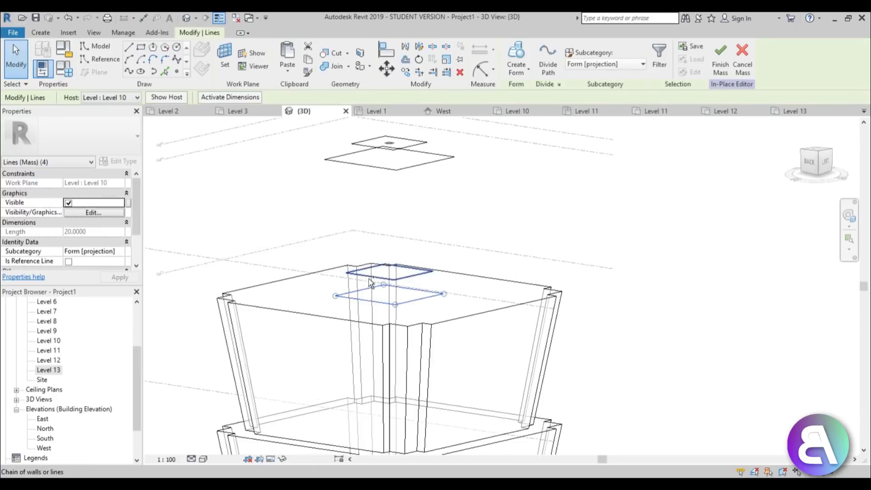
click(516, 58)
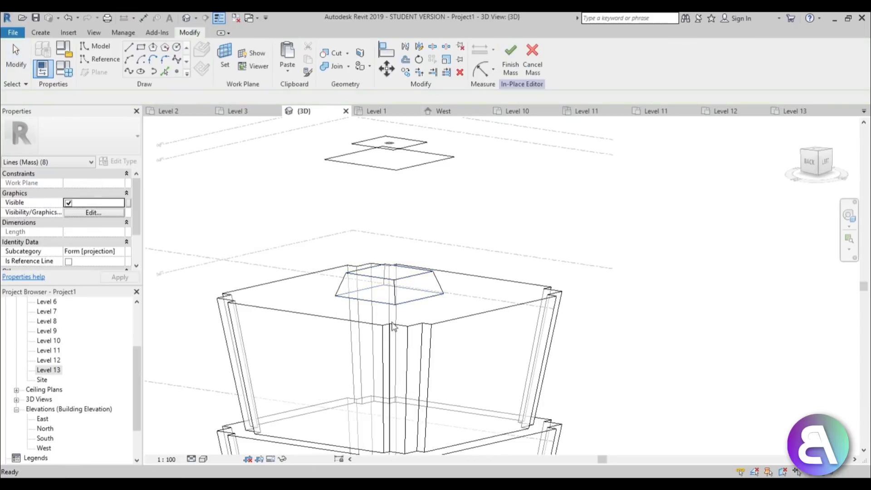
- Create a form from the top face of the new small base piece up to the Level 12 square
key(Tab)
click(412, 272)
ctrl+click(412, 168)
click(512, 55)
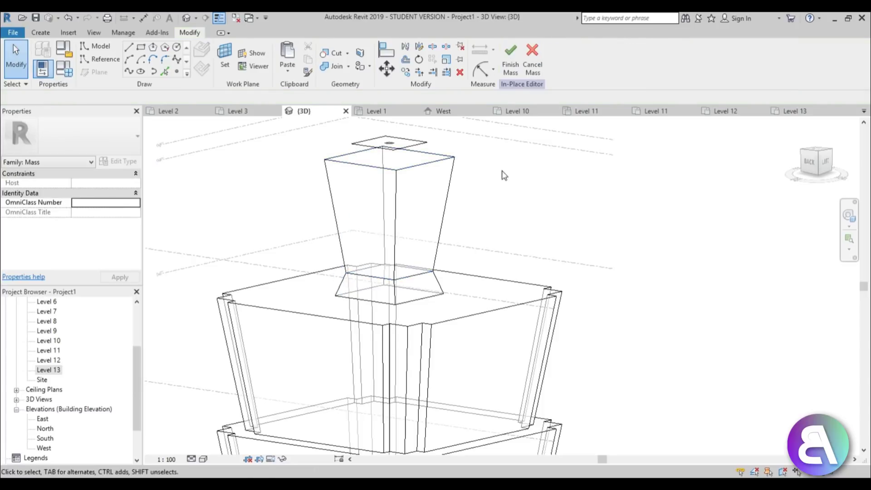
- Create a tapering cap form between the Level 12 top face and the larger Level 13 square
scroll(414, 195, up, 4)
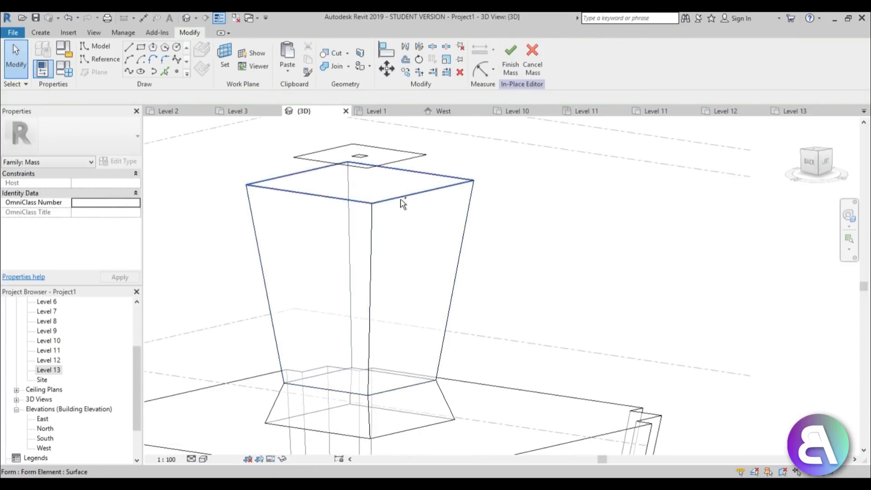
click(402, 200)
ctrl+click(390, 149)
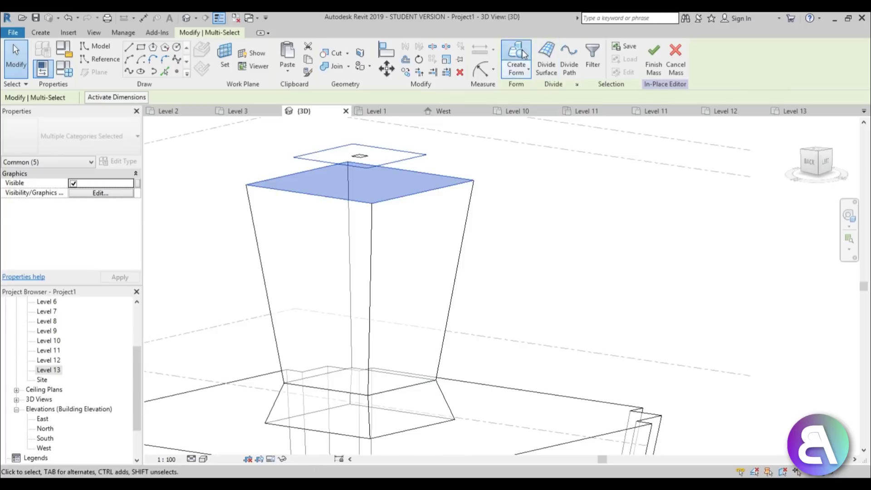
click(524, 54)
- Create a spire from the small Level 13 square and stretch it to a height of about 29 m
click(368, 157)
scroll(390, 172, down, 2)
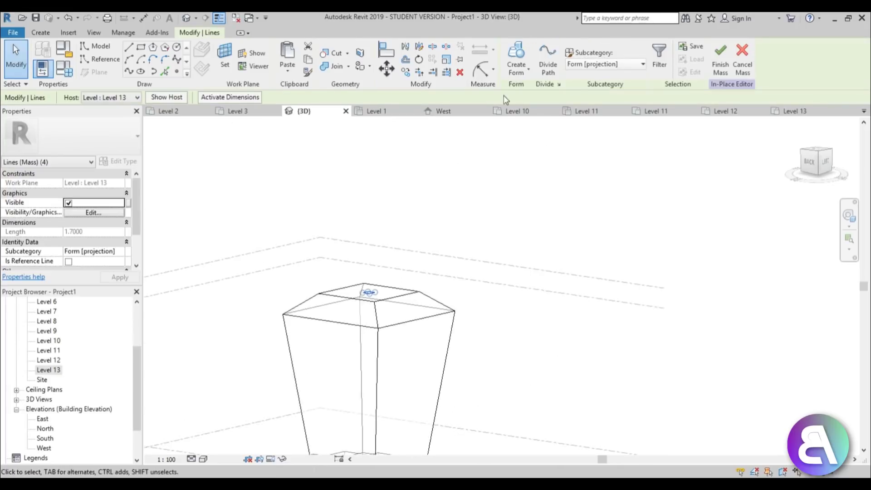
click(516, 61)
drag(366, 254, 366, 131)
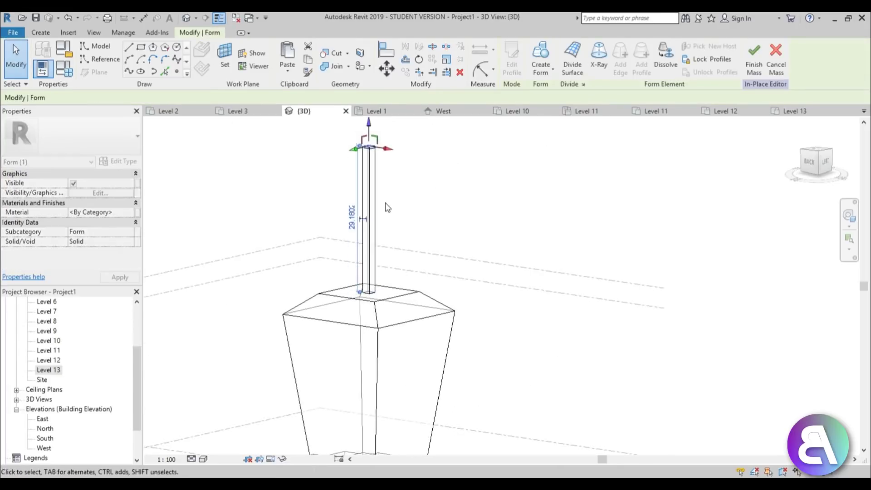
scroll(419, 278, down, 2)
click(457, 225)
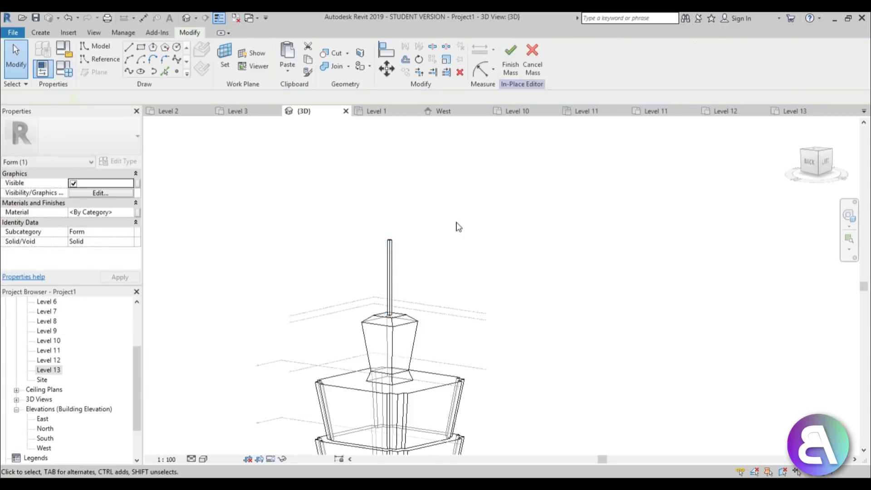
scroll(454, 303, down, 3)
shift+middle_drag(454, 303, 462, 258)
scroll(464, 234, up, 2)
scroll(462, 261, up, 4)
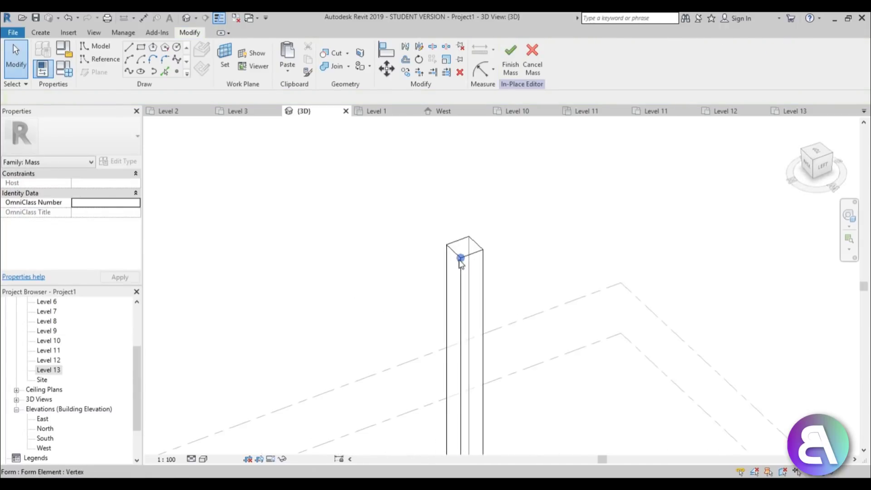
key(Tab)
click(459, 254)
key(Escape)
click(454, 252)
key(Escape)
key(Tab)
click(457, 247)
key(Escape)
- Pull the spire's top face upward until the spire is about 55 m tall
key(Tab)
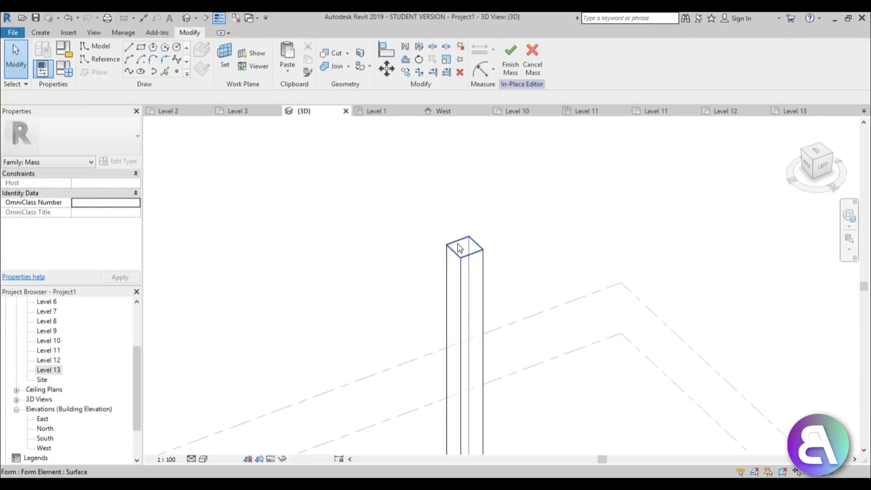
click(458, 244)
drag(467, 230, 447, 164)
scroll(447, 164, down, 3)
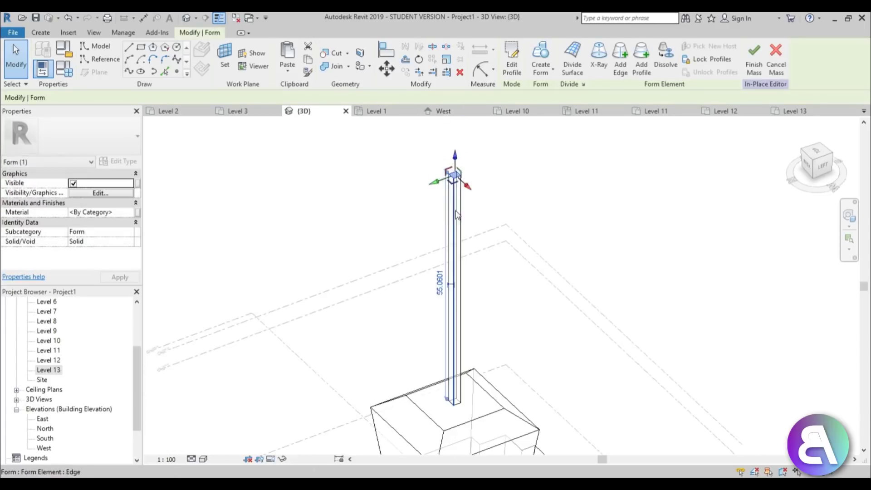
key(Escape)
- Join the tower base, its round discs, the stacked tiers, the top section and the spire using Join with Multiple Join enabled
scroll(451, 171, down, 5)
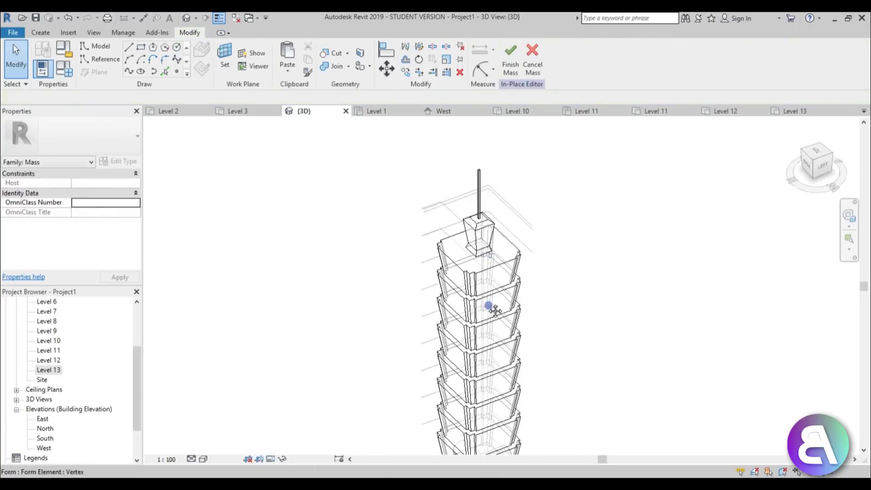
shift+middle_drag(520, 350, 482, 318)
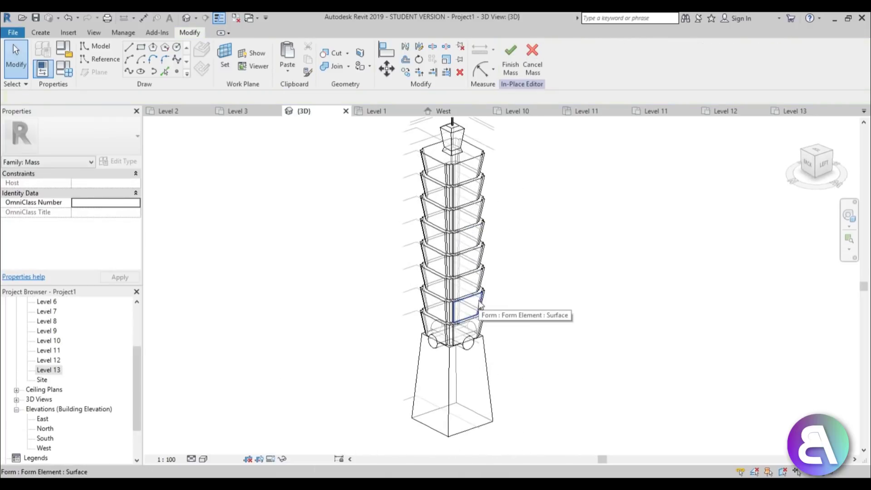
click(334, 71)
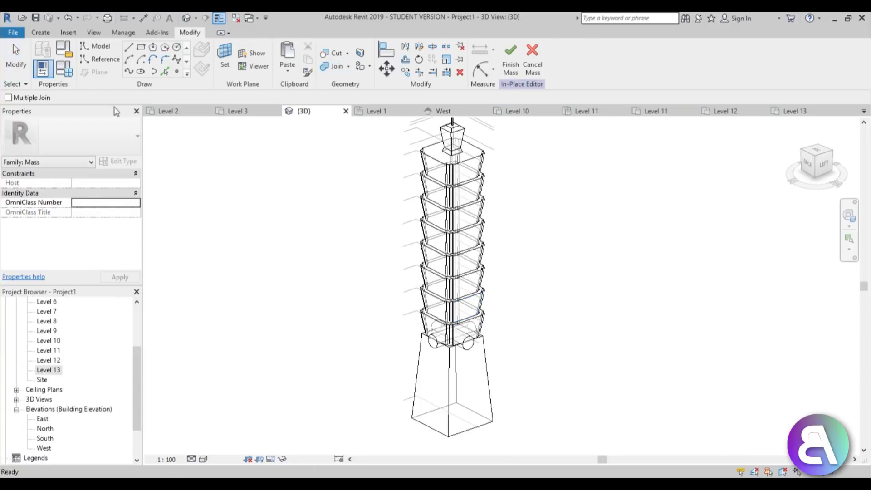
click(19, 97)
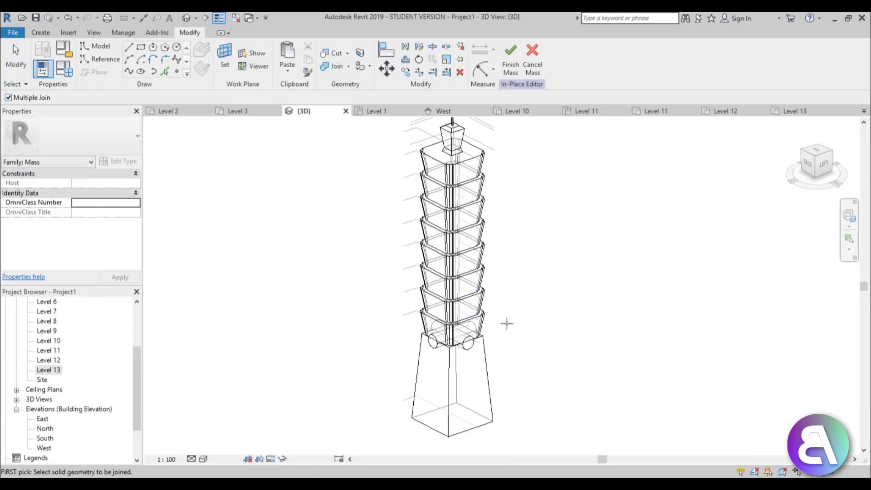
click(479, 354)
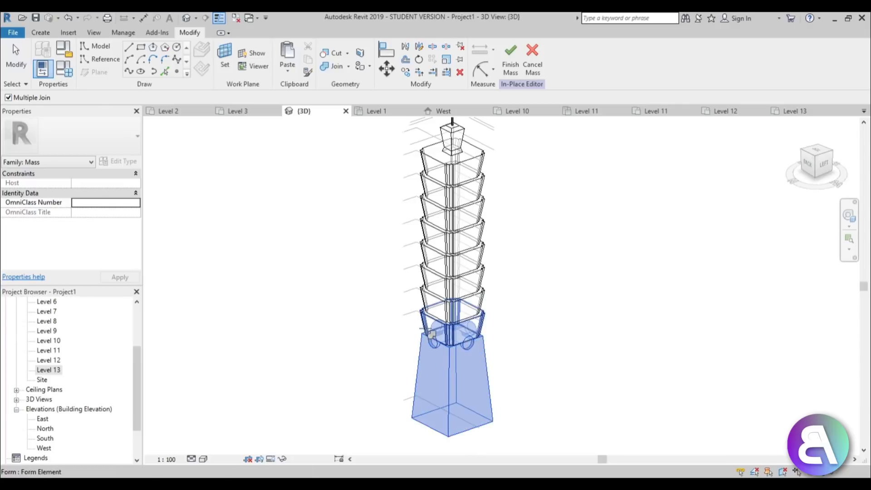
click(428, 304)
click(428, 282)
click(428, 259)
click(428, 236)
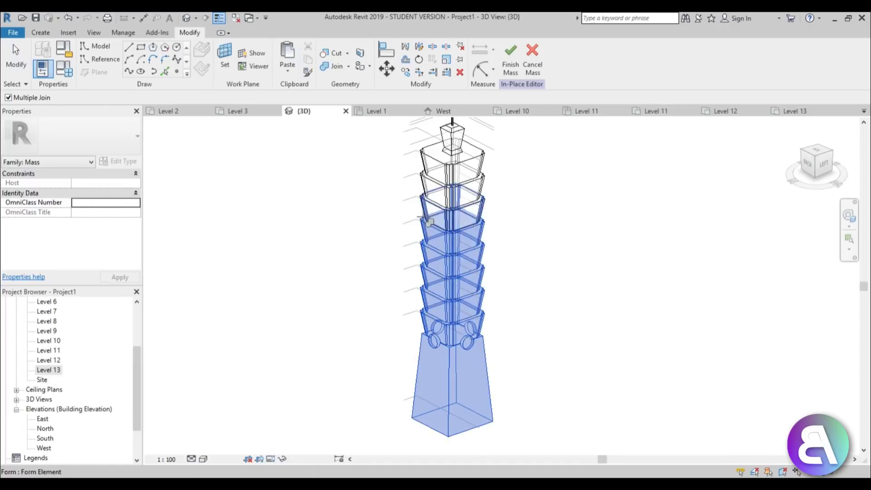
click(426, 211)
click(429, 186)
click(449, 156)
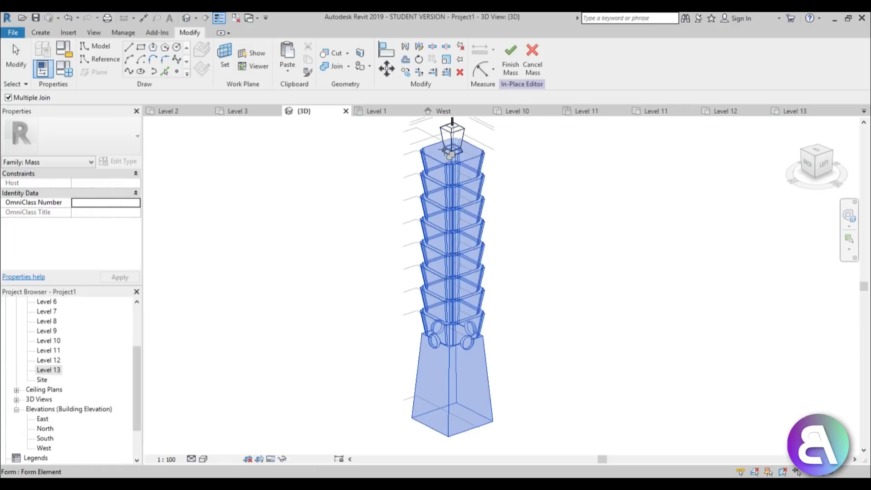
click(452, 136)
scroll(454, 145, up, 3)
click(460, 212)
scroll(378, 171, down, 4)
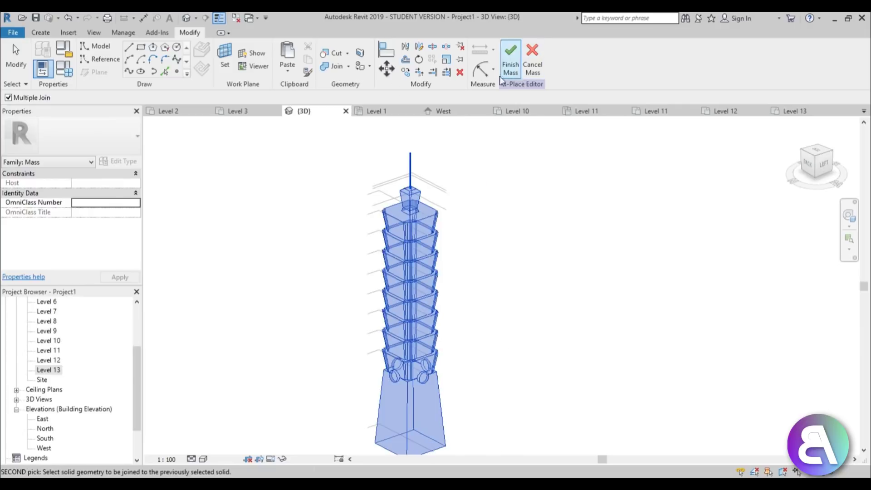
click(28, 68)
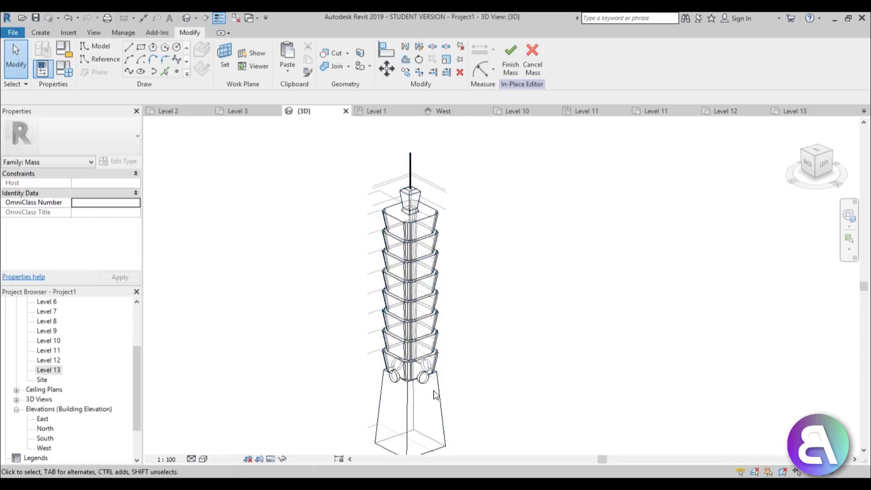
- Set the 3D view's visual style to Shaded and orbit around the tower to inspect the joined mass
scroll(434, 395, up, 3)
click(203, 460)
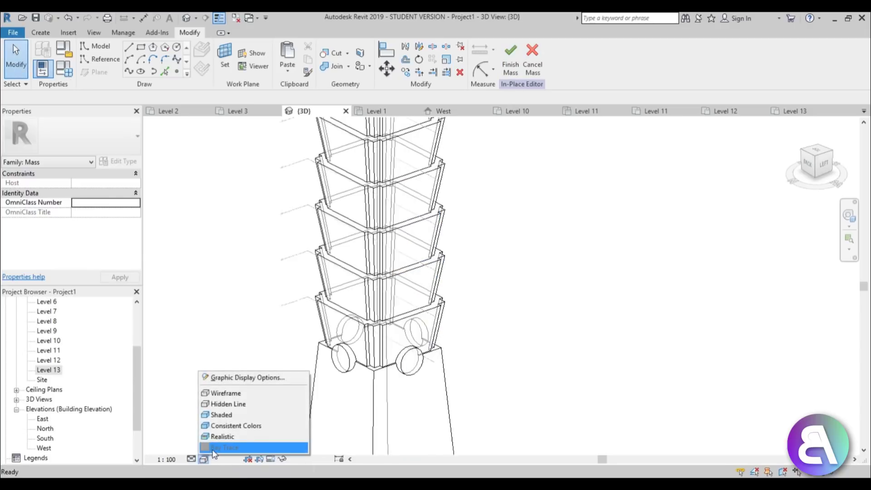
click(222, 414)
mouse_move(399, 393)
shift+middle_down()
mouse_move(438, 339)
mouse_move(414, 399)
mouse_move(402, 407)
mouse_move(382, 396)
mouse_move(413, 408)
mouse_move(395, 354)
mouse_move(447, 364)
mouse_move(453, 375)
shift+middle_up()
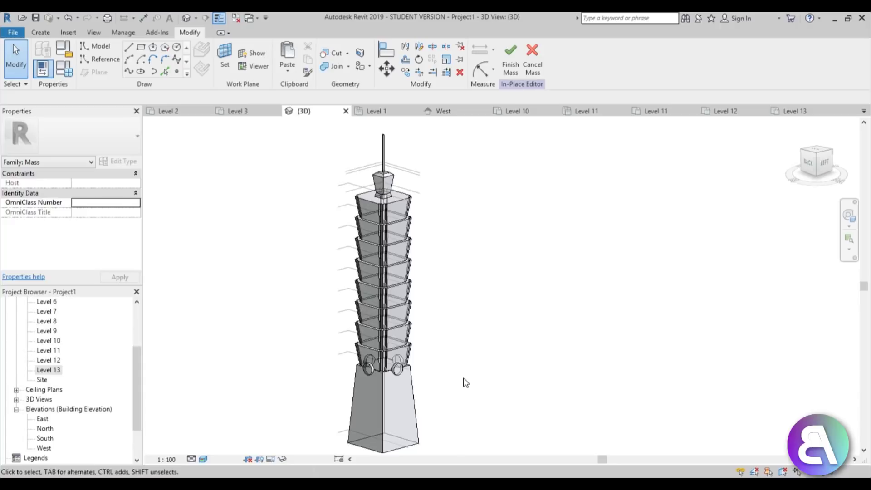